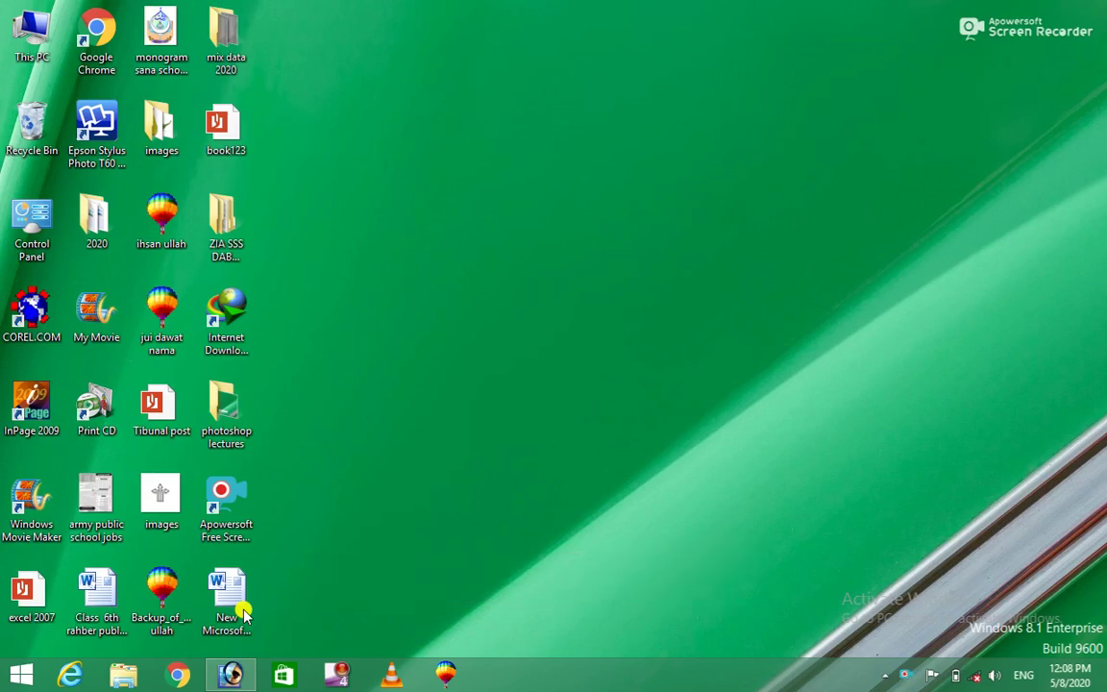
# Restore the minimized Adobe Photoshop window from the taskbar
pyautogui.click(234, 674)
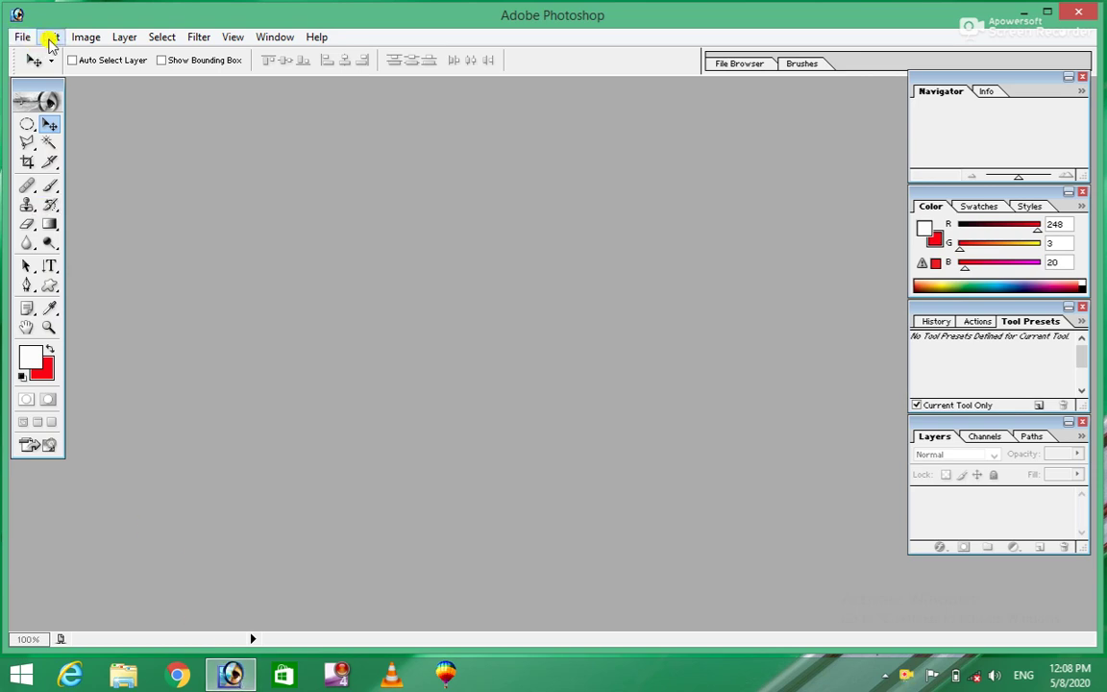
# Look through the Layer and Select menus without choosing a command
pyautogui.click(125, 38)
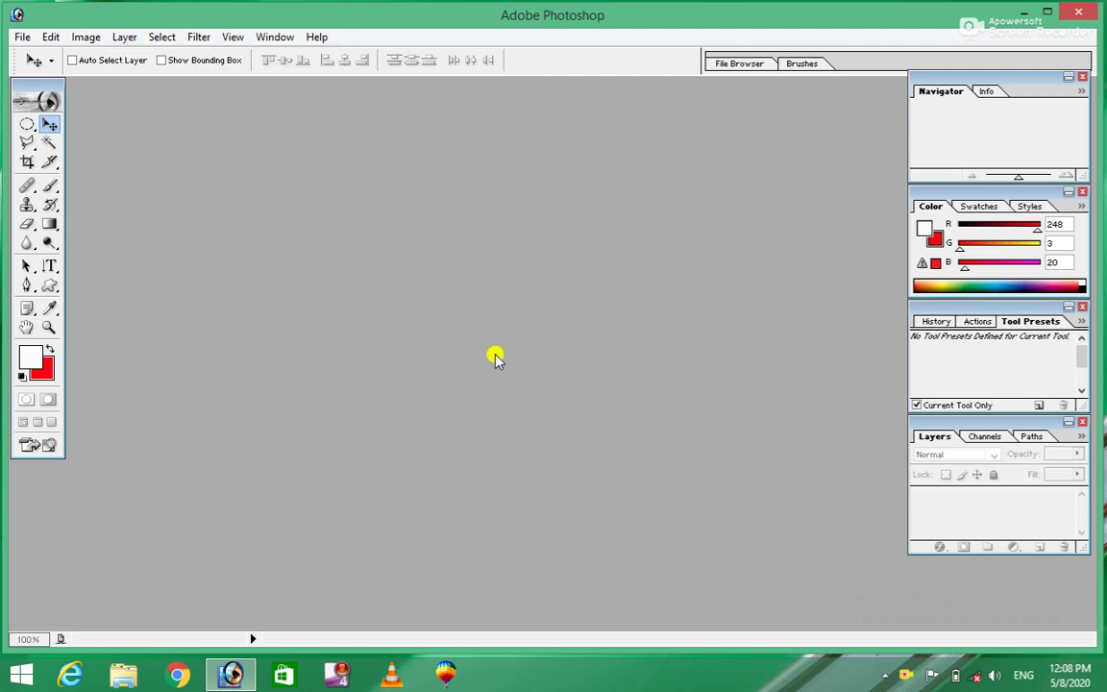
pyautogui.click(439, 315)
pyautogui.click(173, 37)
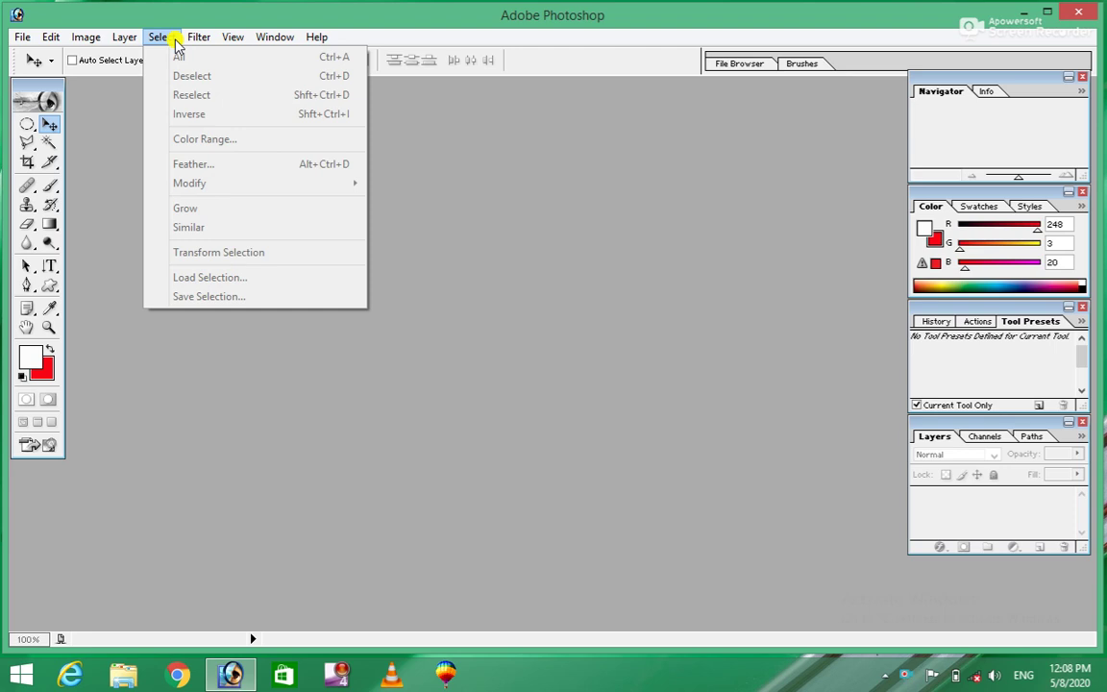
pyautogui.click(537, 182)
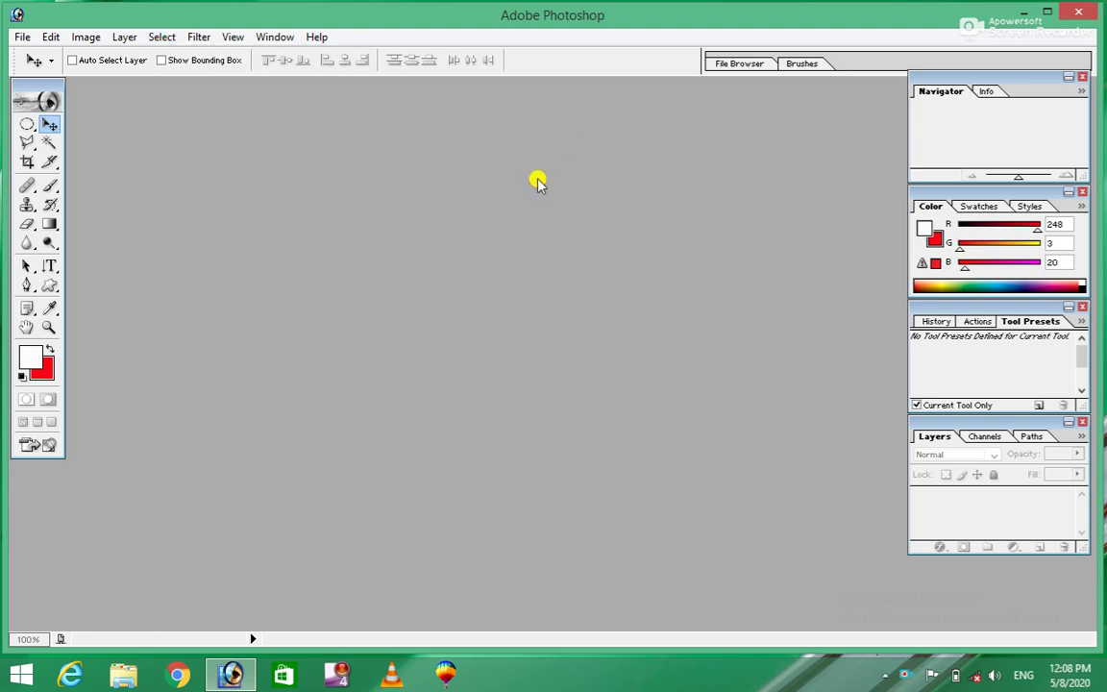
# Create a blank white 432 × 474 px, 72 ppi document and move its window right
pyautogui.hotkey('ctrl', 'n')
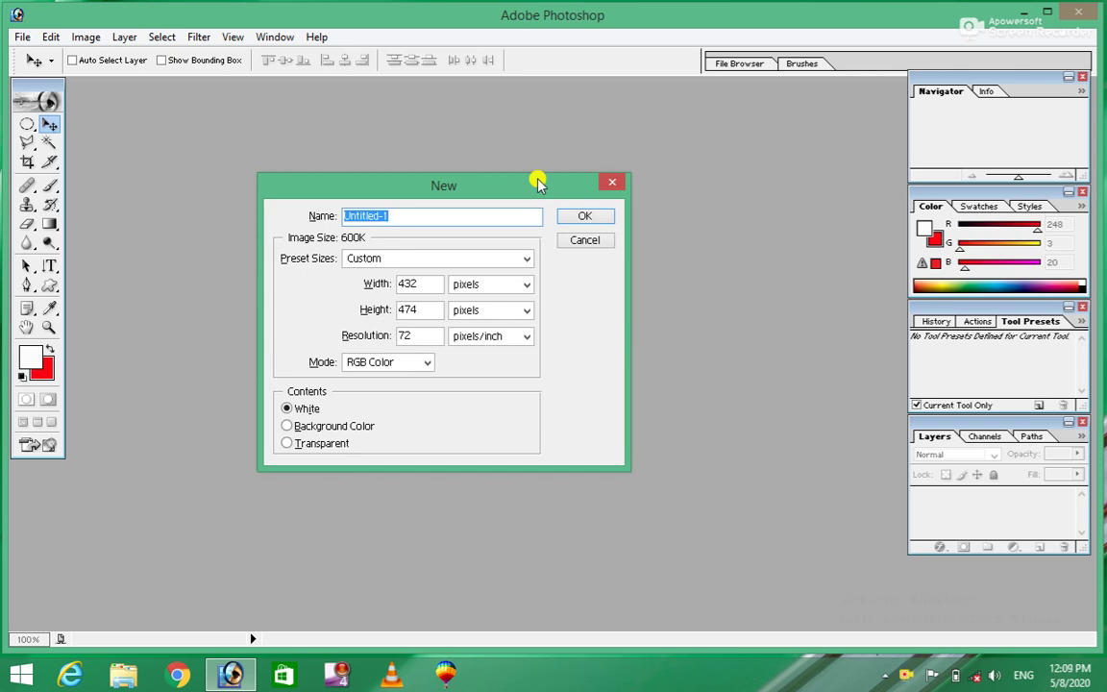
pyautogui.press('Return')
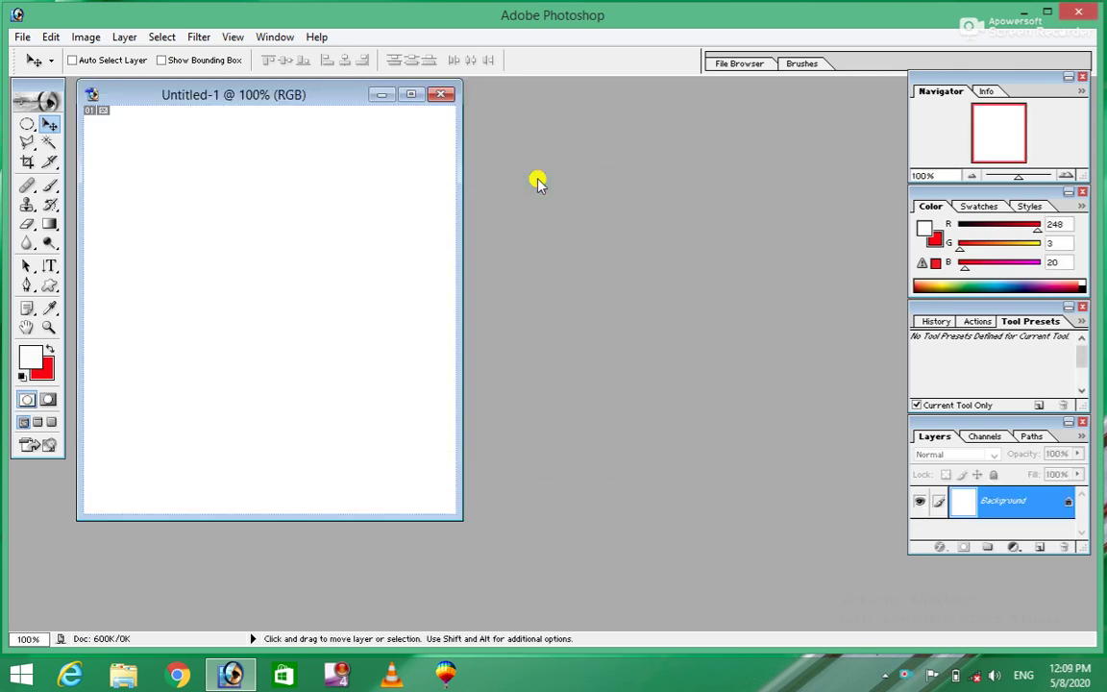
pyautogui.moveTo(281, 96); pyautogui.dragTo(448, 106)
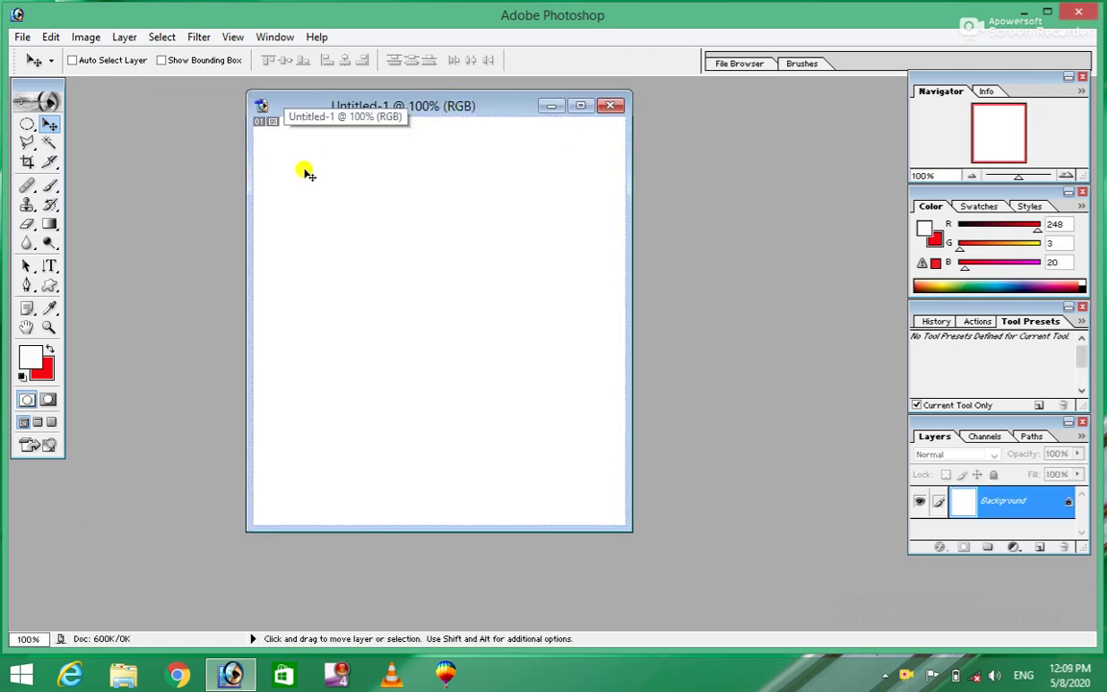
pyautogui.hotkey('ctrl', 'o')
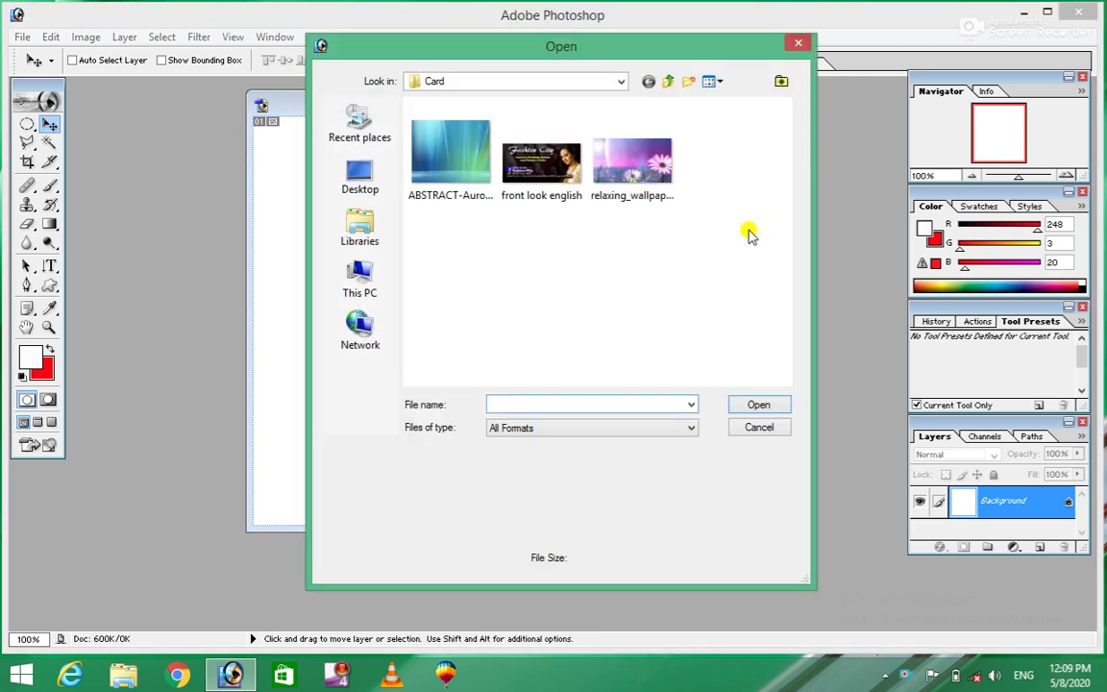
# Open image 21 from the Browshers\jpg folder
pyautogui.click(663, 82)
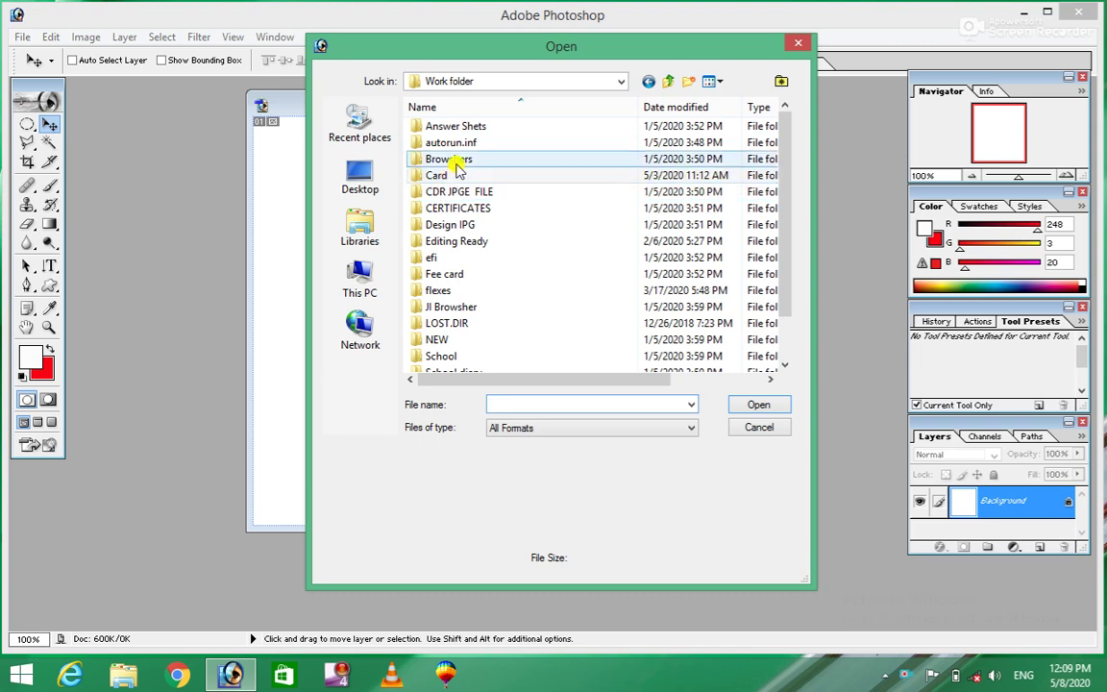
pyautogui.doubleClick(453, 159)
pyautogui.doubleClick(449, 144)
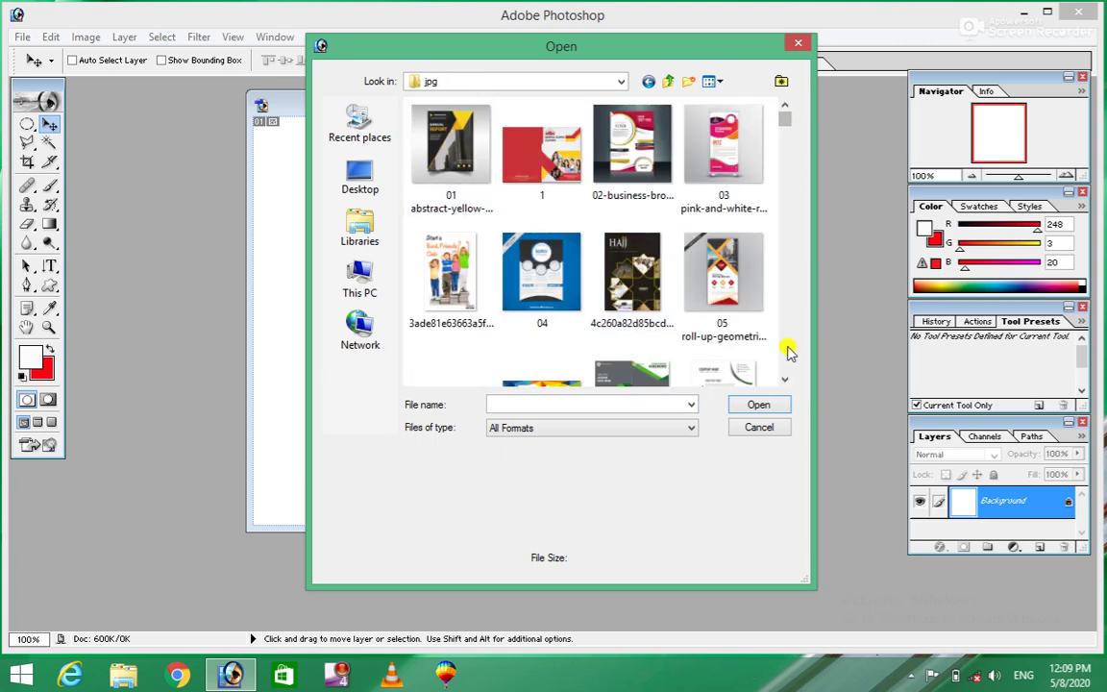
pyautogui.click(784, 379)
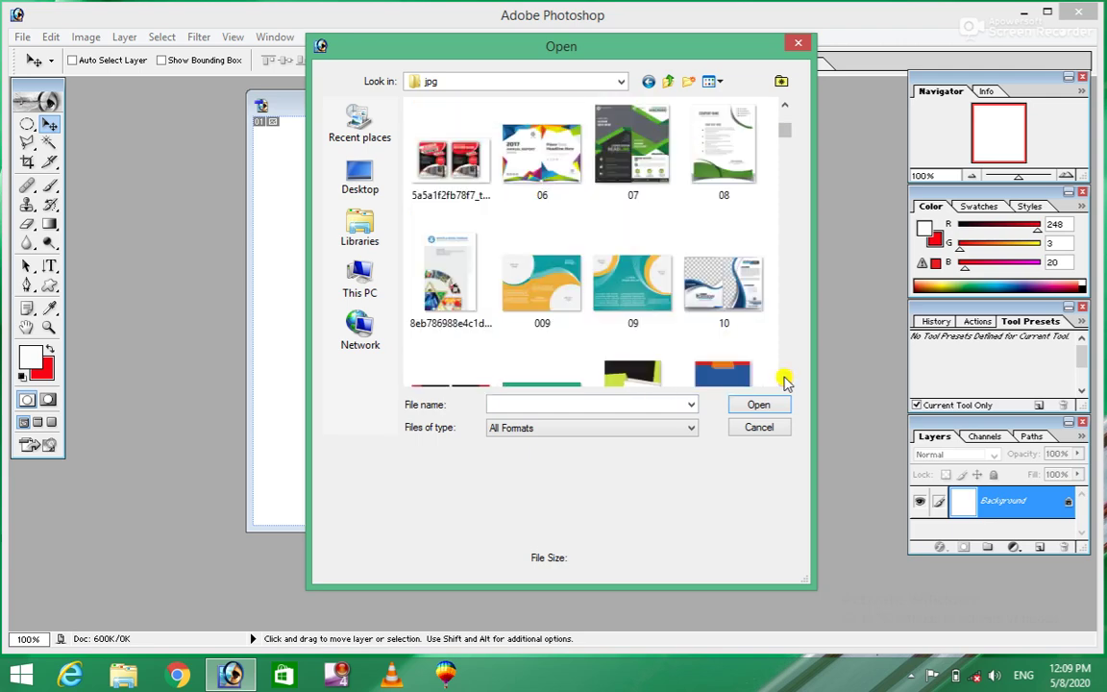
pyautogui.click(784, 380)
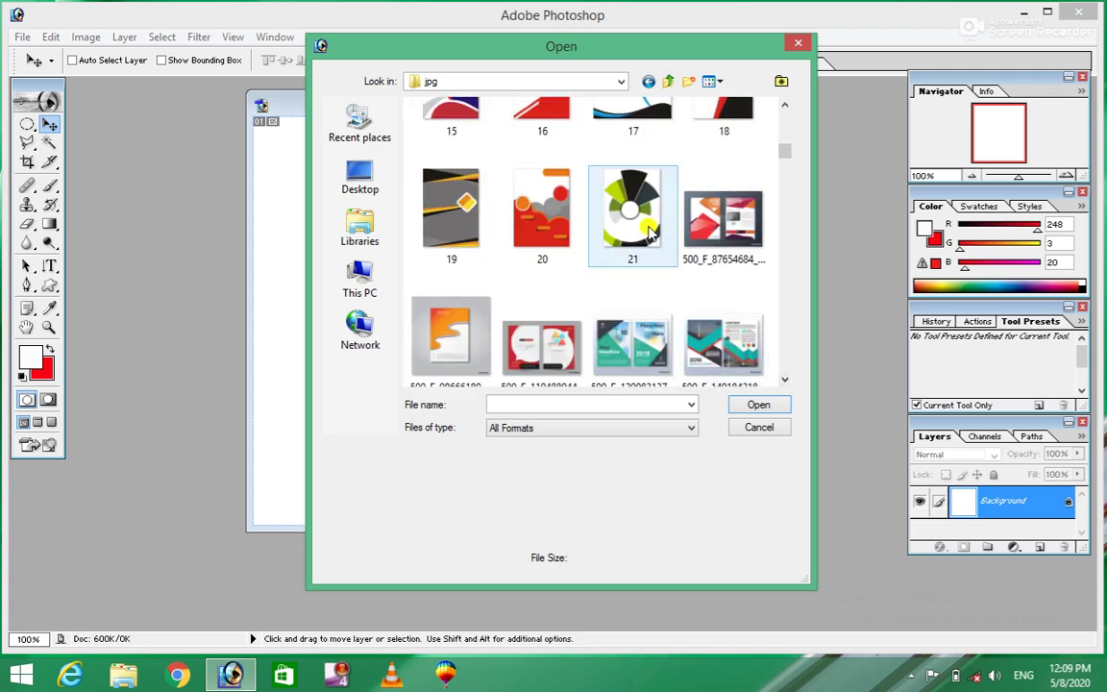
pyautogui.click(582, 204)
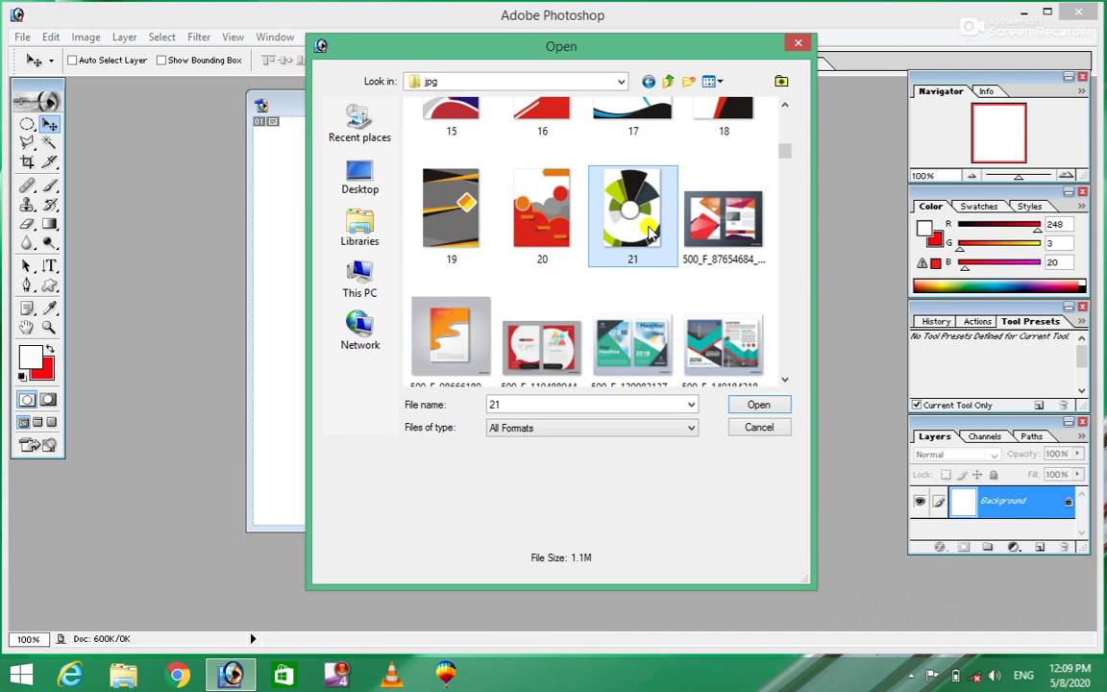
pyautogui.click(768, 404)
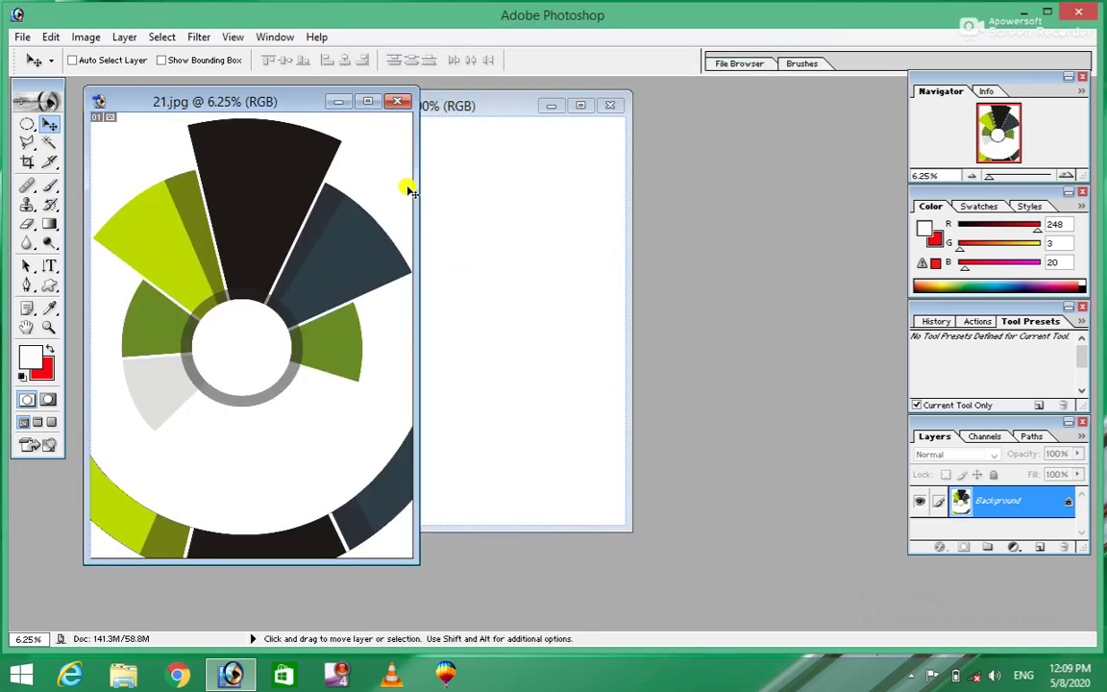
# Move the 21.jpg window right and select the entire image with Select > All
pyautogui.moveTo(248, 101)
pyautogui.mouseDown()
pyautogui.moveTo(310, 126)
pyautogui.moveTo(618, 111)
pyautogui.mouseUp()
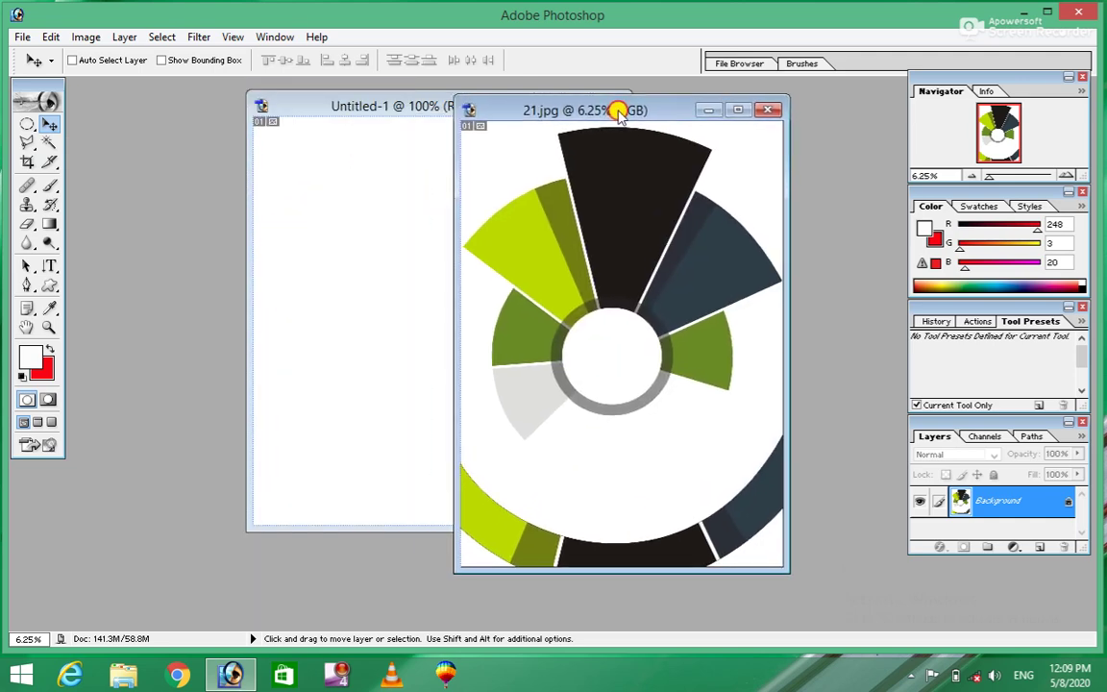
pyautogui.click(160, 43)
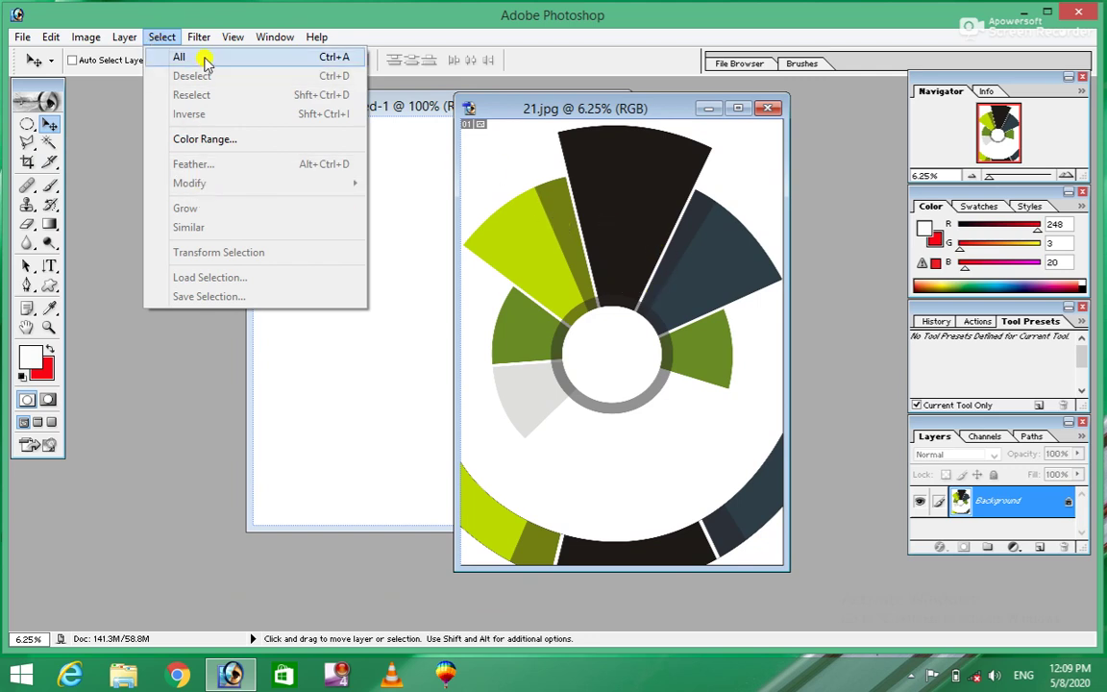
pyautogui.click(621, 238)
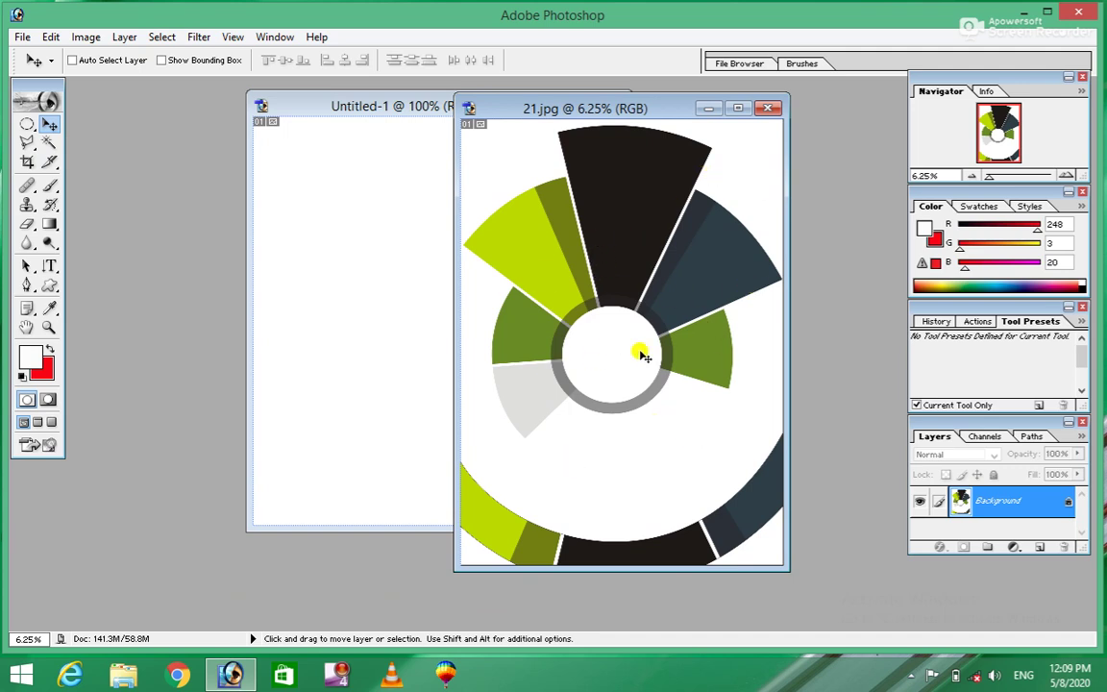
pyautogui.hotkey('ctrl', 'a')
pyautogui.click(164, 38)
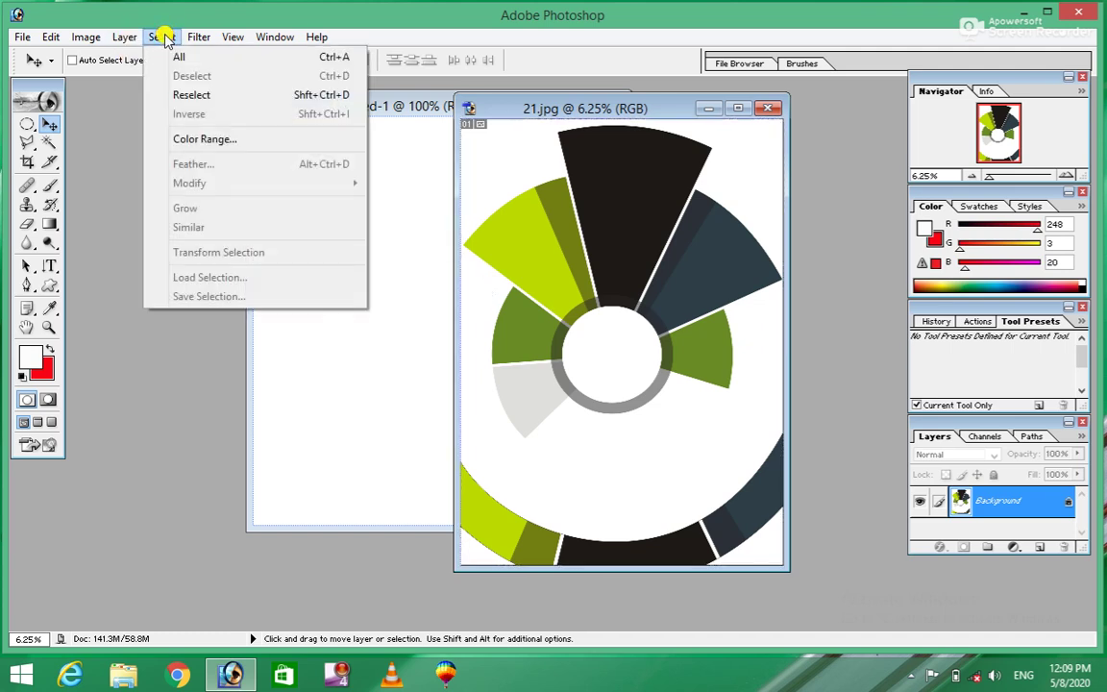
pyautogui.click(190, 58)
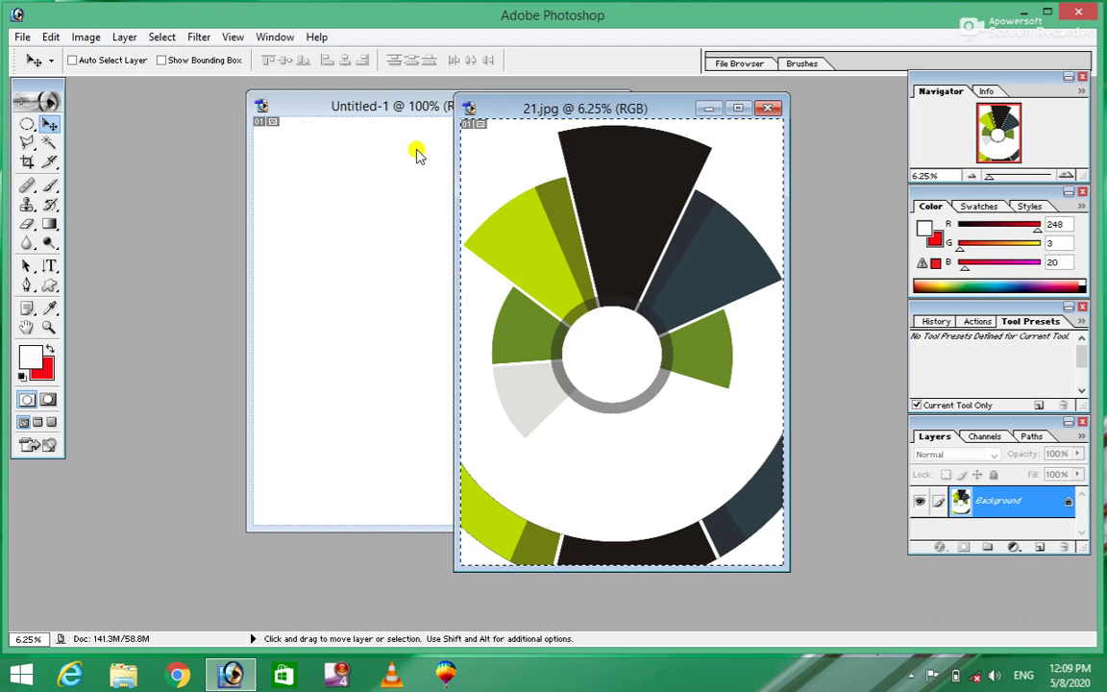
# Deselect, reselect and invert the whole-image selection, then deselect
pyautogui.click(165, 38)
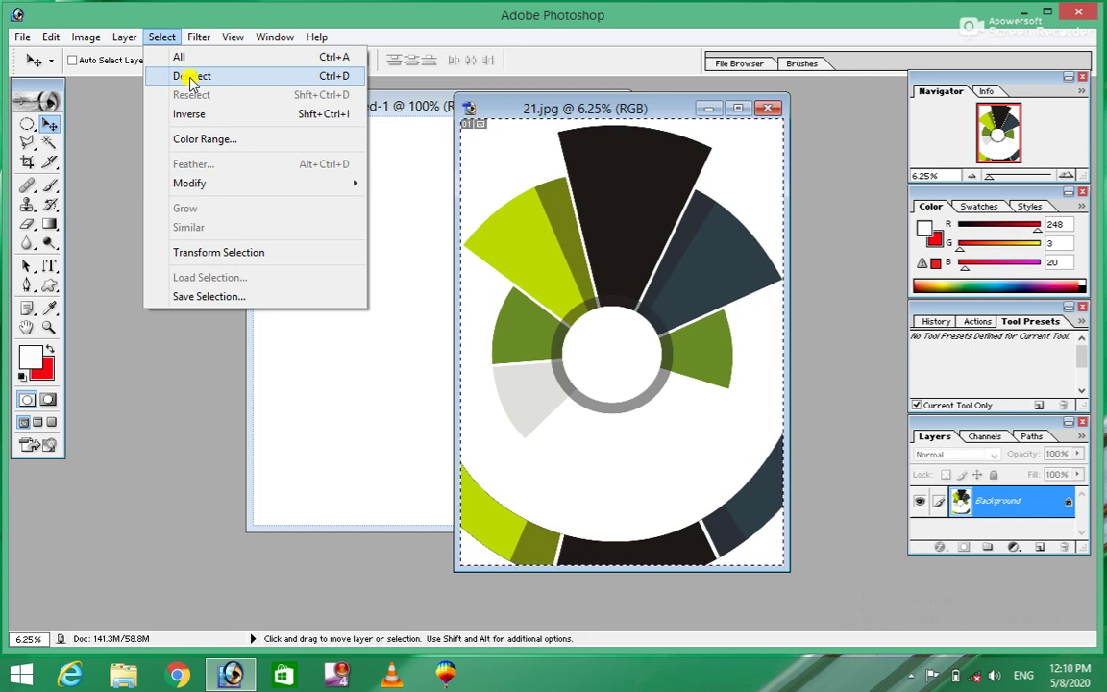
pyautogui.click(192, 77)
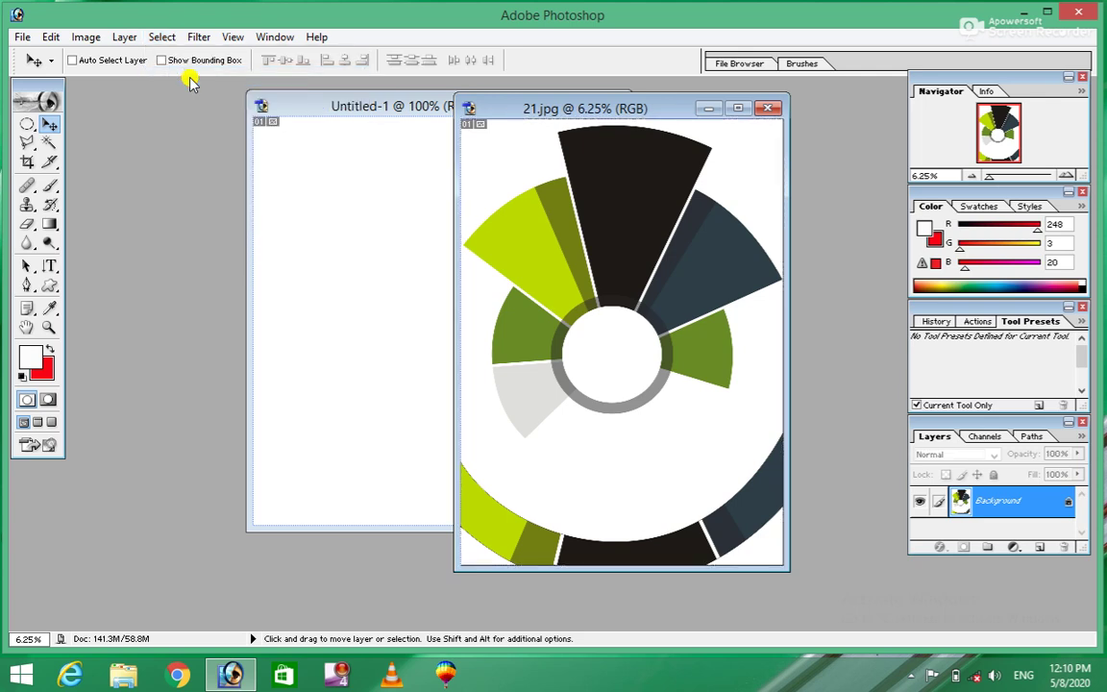
pyautogui.click(164, 36)
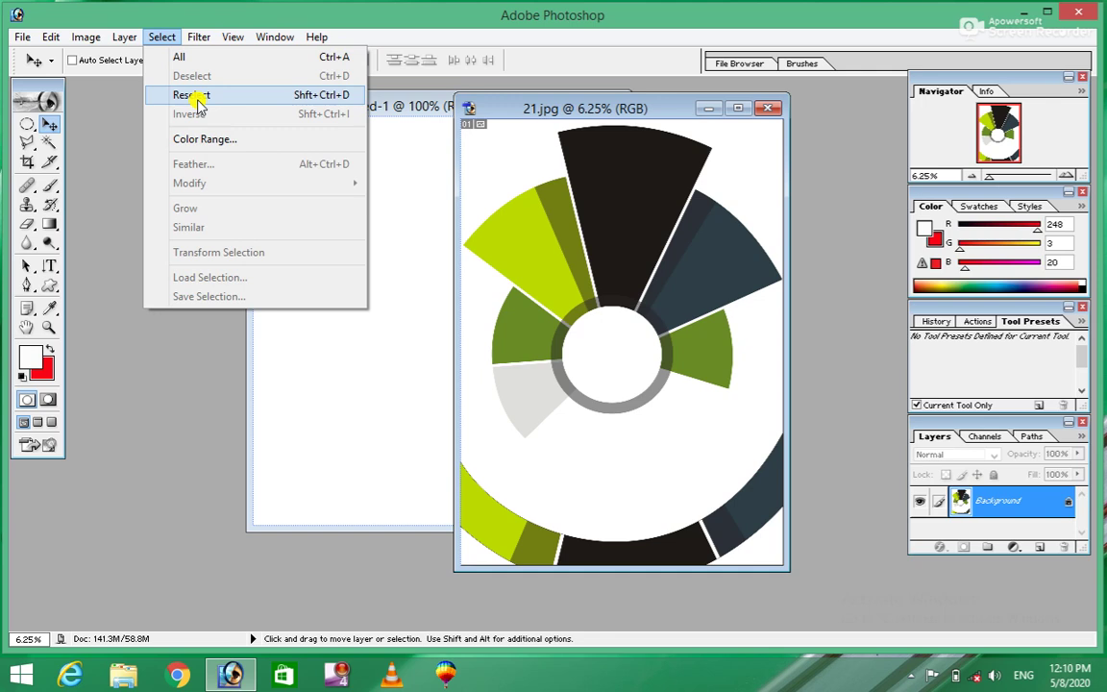
pyautogui.click(211, 94)
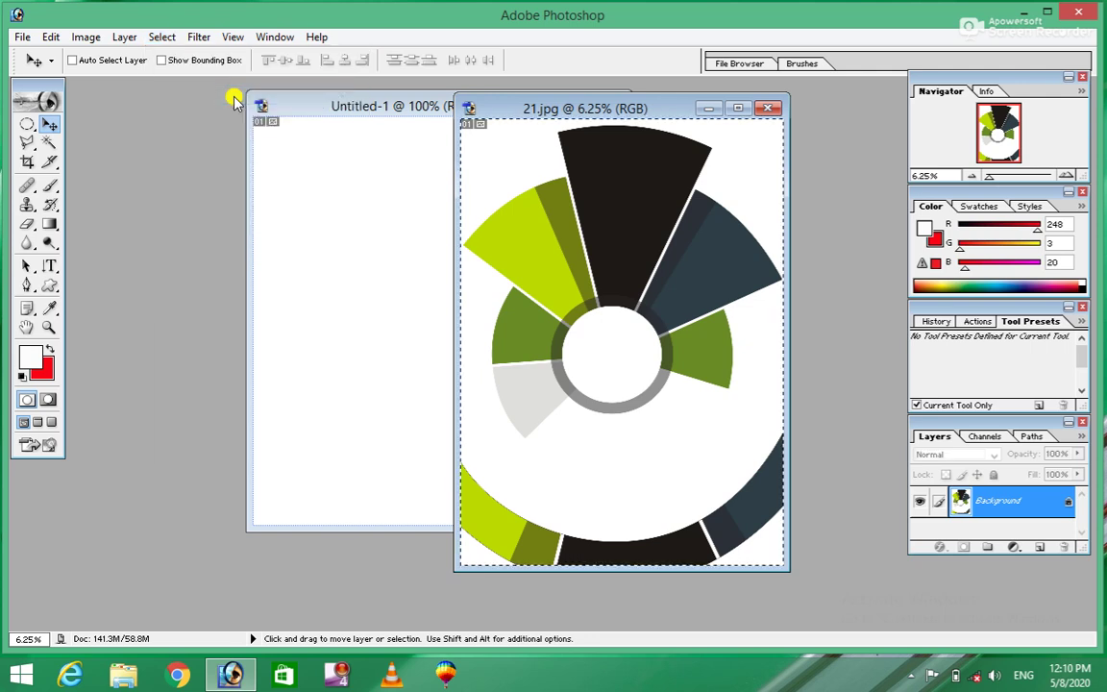
pyautogui.click(156, 36)
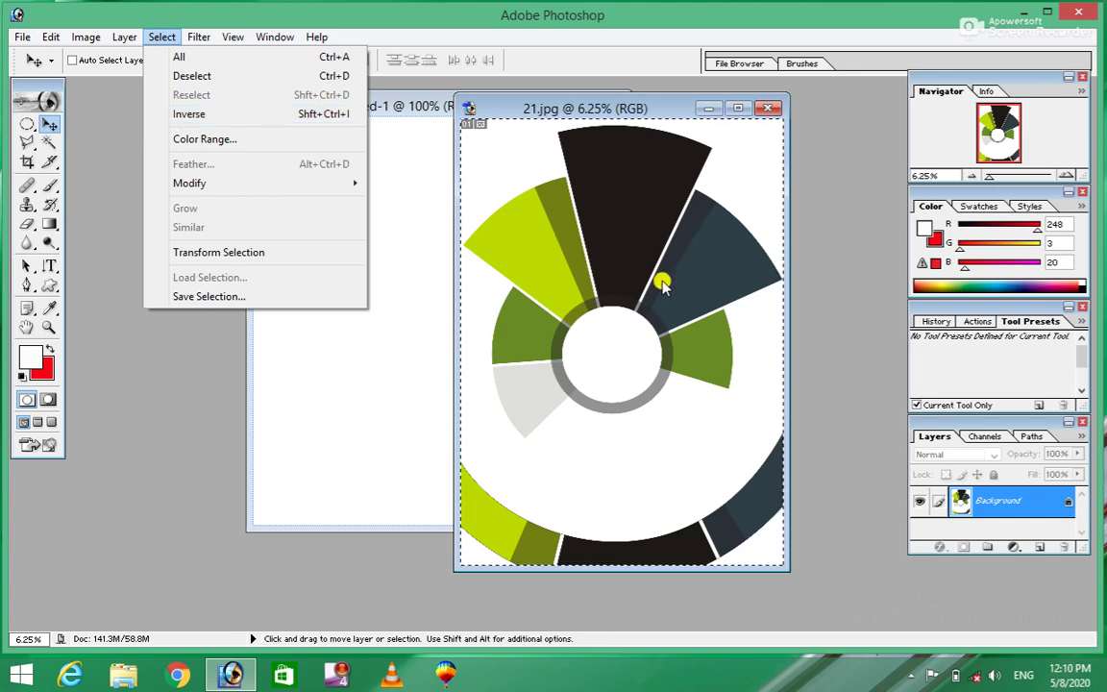
pyautogui.click(471, 253)
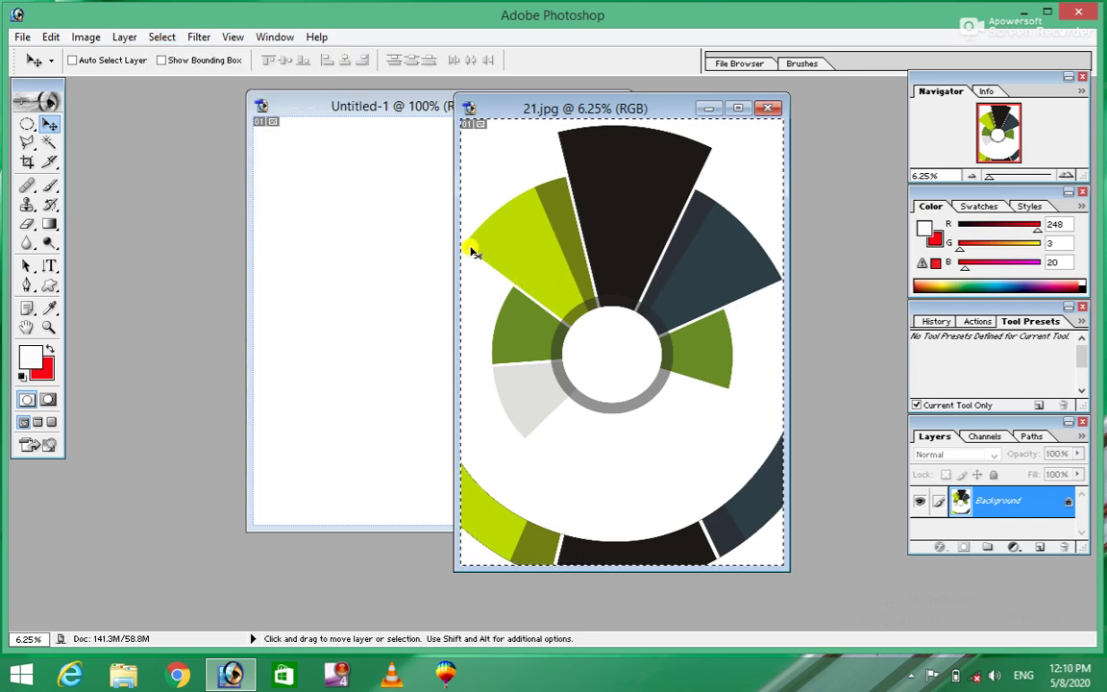
pyautogui.hotkey('ctrl', 'd')
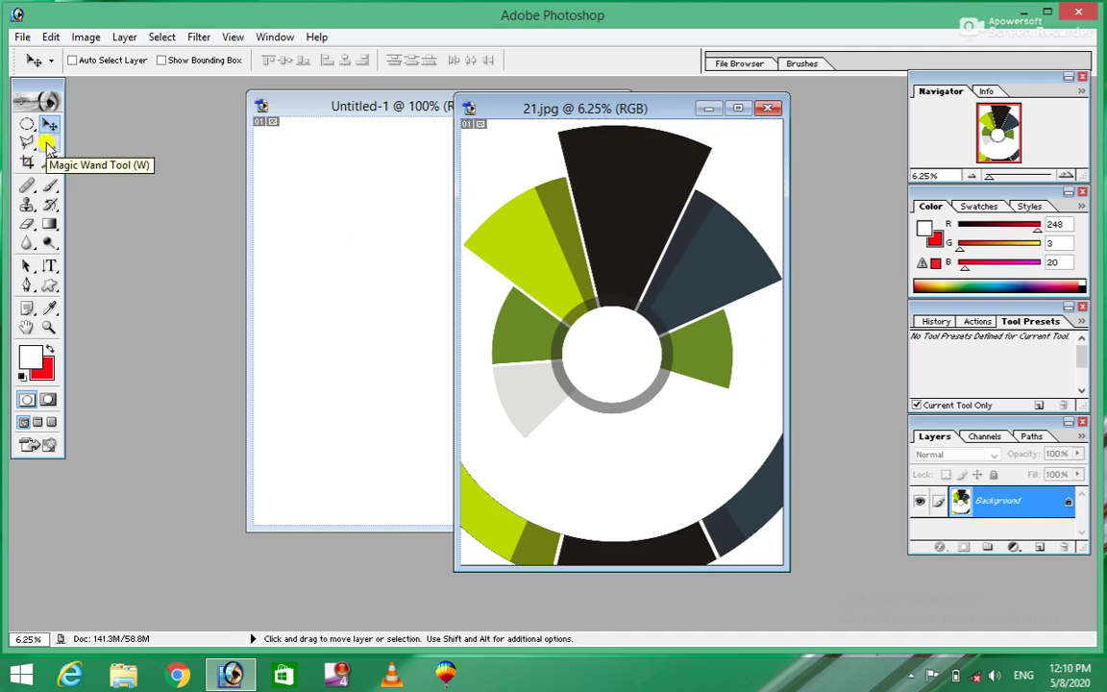
# Magic-wand the white background, centre circle and extra wedges of 21.jpg, then invert the selection
pyautogui.click(48, 144)
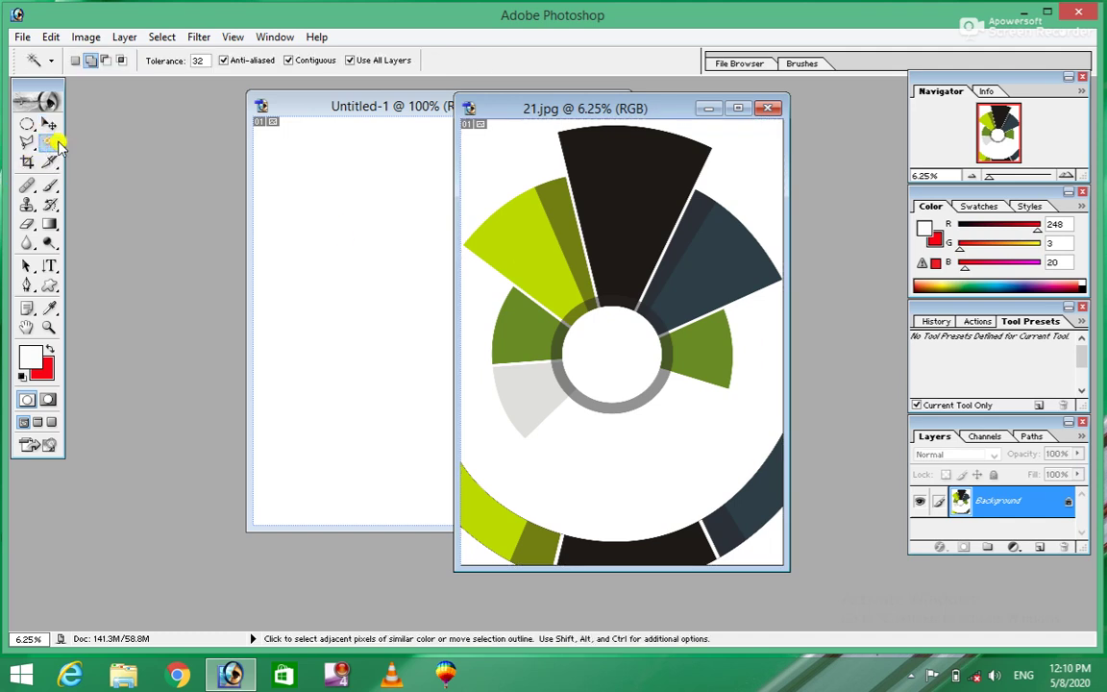
pyautogui.click(517, 172)
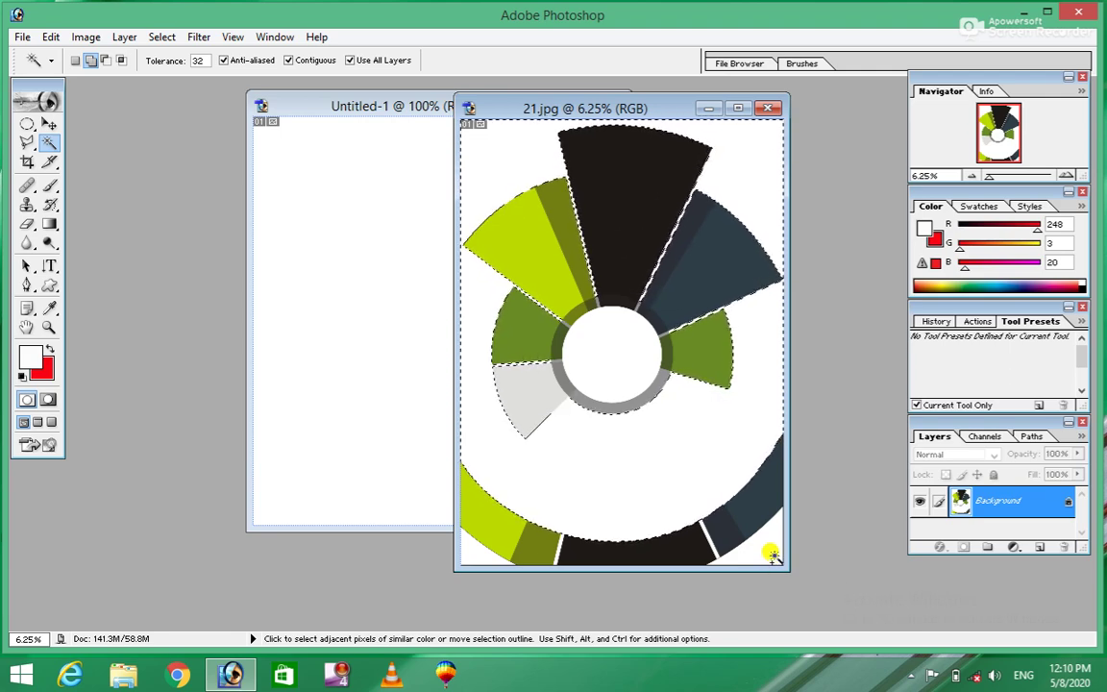
pyautogui.press('shift')
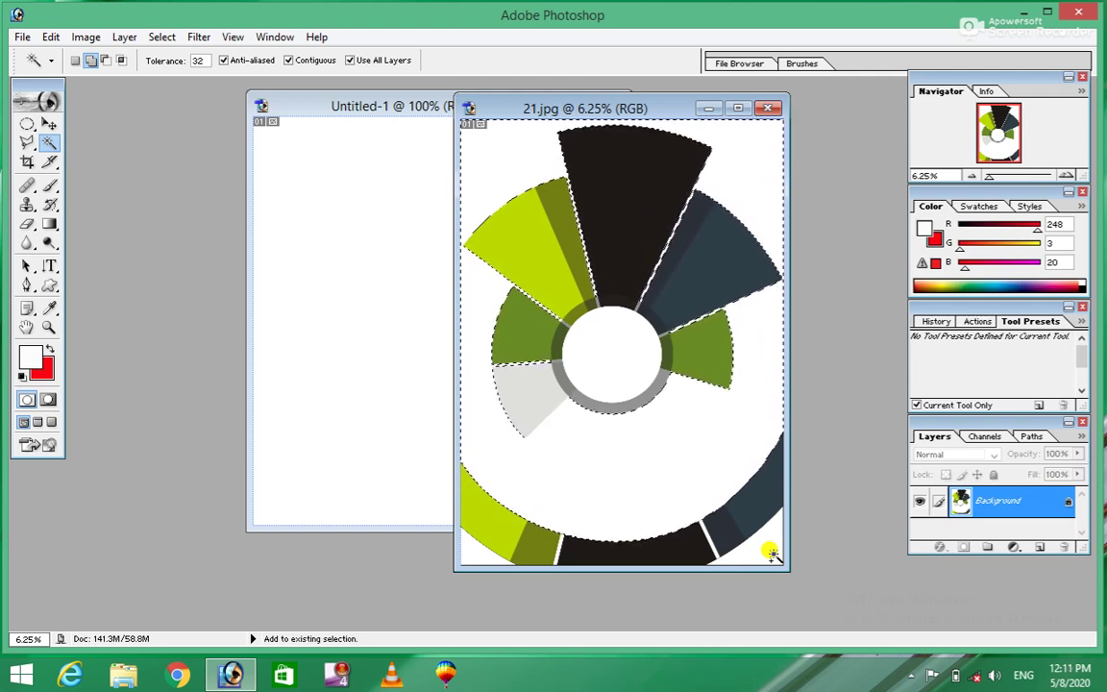
pyautogui.keyDown('shift'); pyautogui.click(769, 549); pyautogui.keyUp('shift')
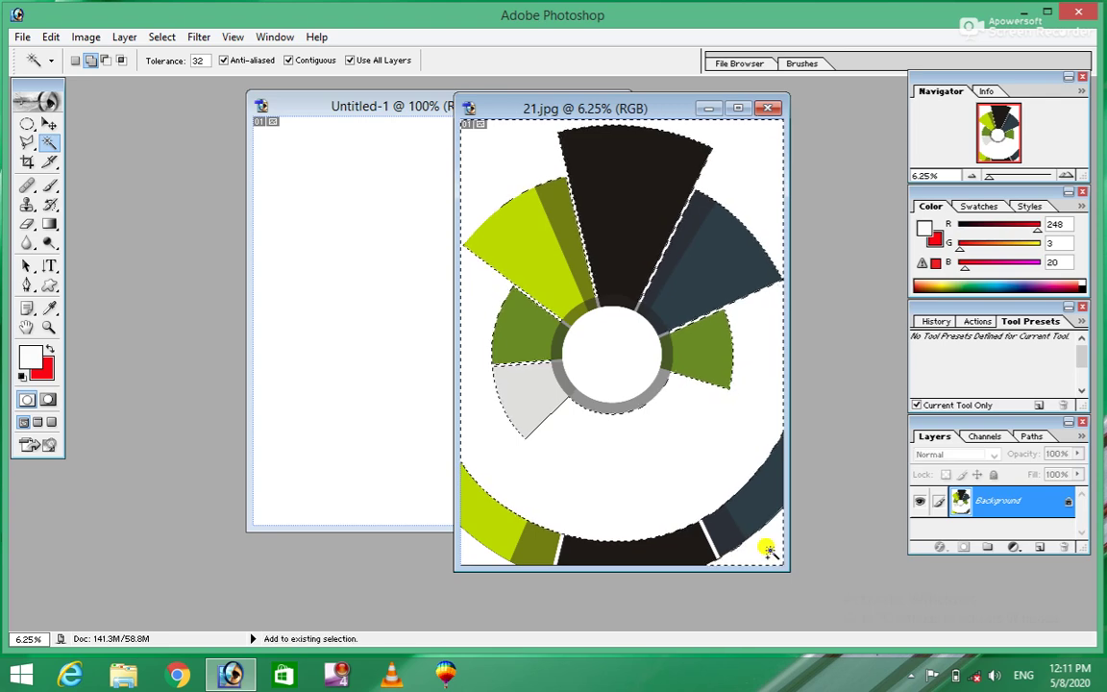
pyautogui.keyDown('shift'); pyautogui.click(473, 552); pyautogui.keyUp('shift')
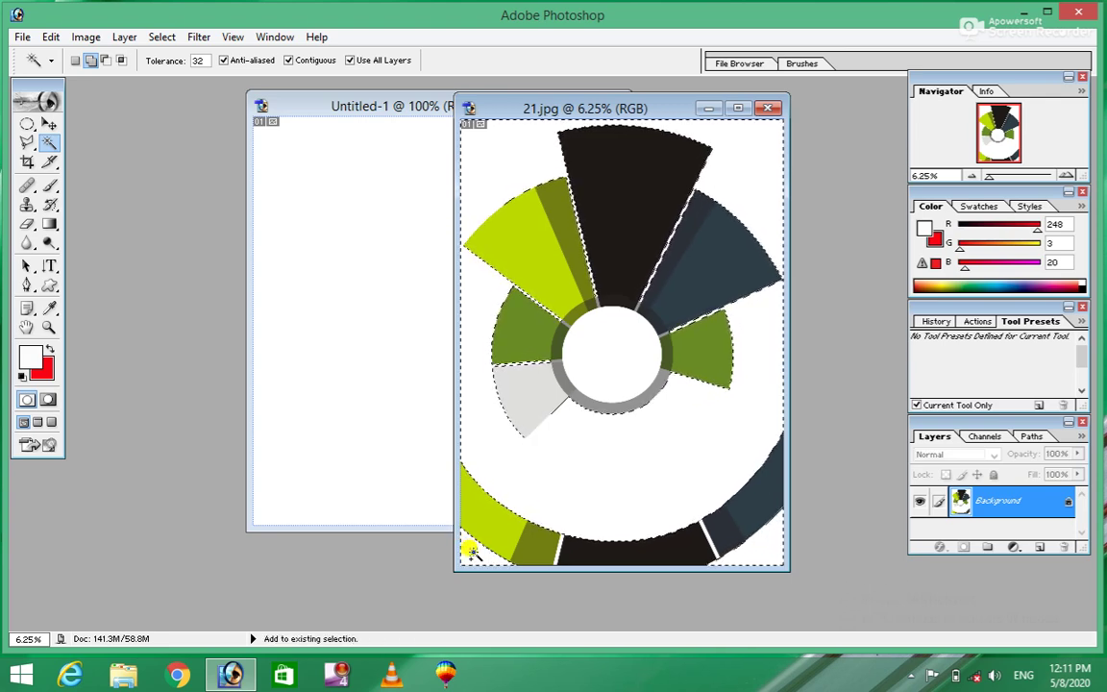
pyautogui.keyDown('shift'); pyautogui.click(665, 320); pyautogui.keyUp('shift')
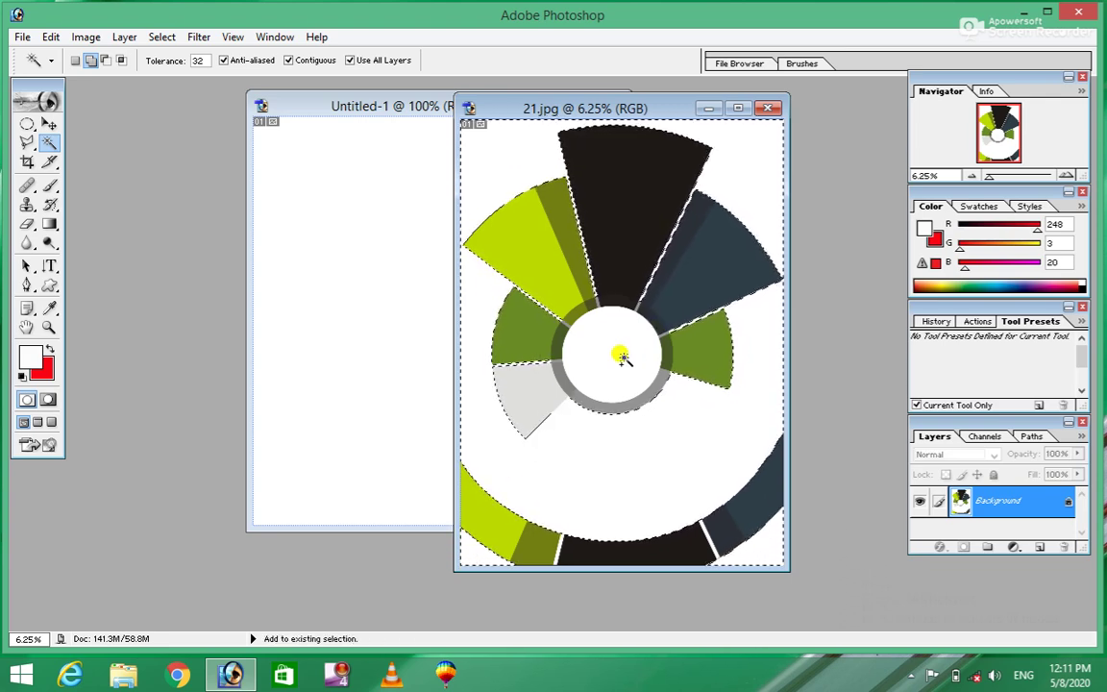
pyautogui.keyDown('shift'); pyautogui.click(621, 355); pyautogui.keyUp('shift')
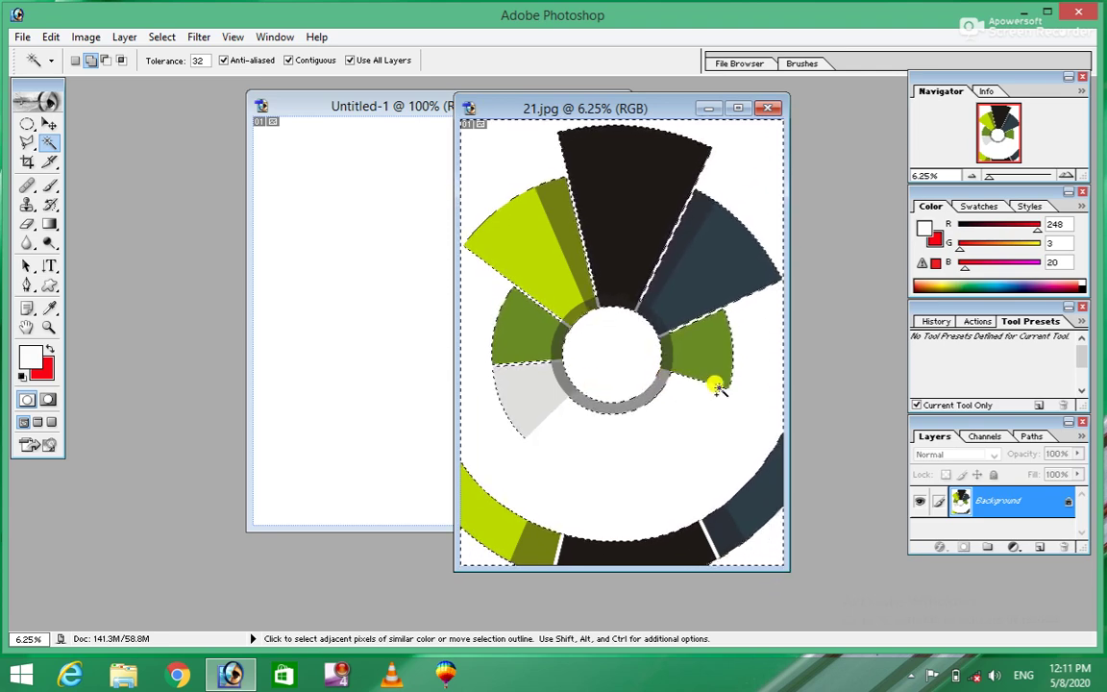
pyautogui.click(769, 259)
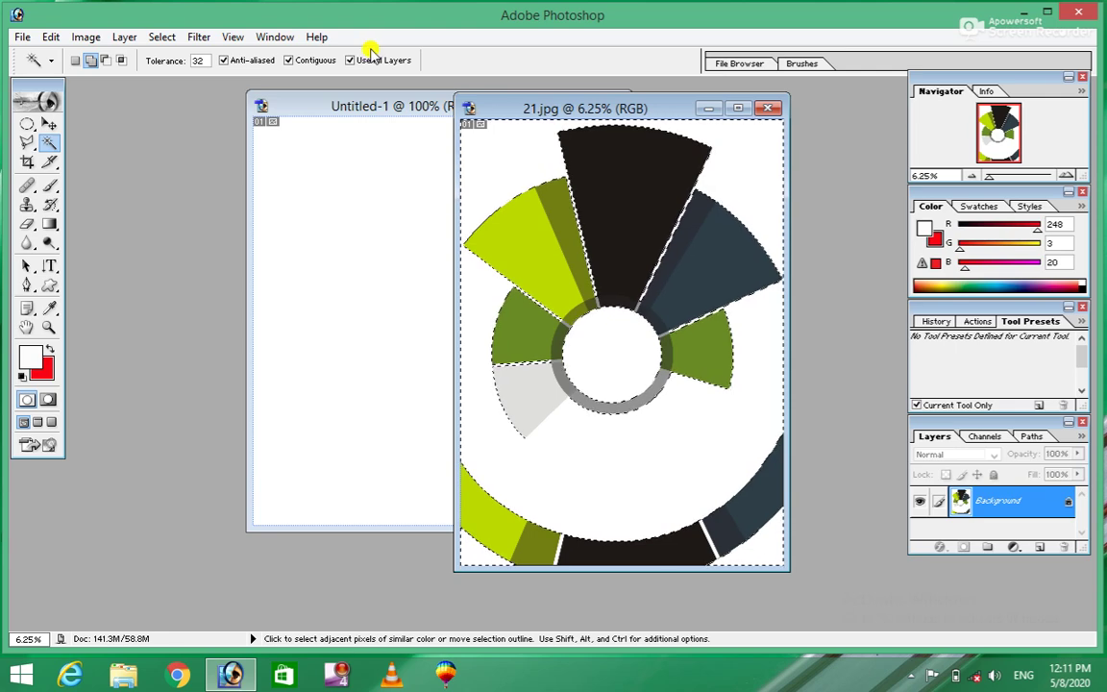
pyautogui.click(163, 37)
pyautogui.click(187, 114)
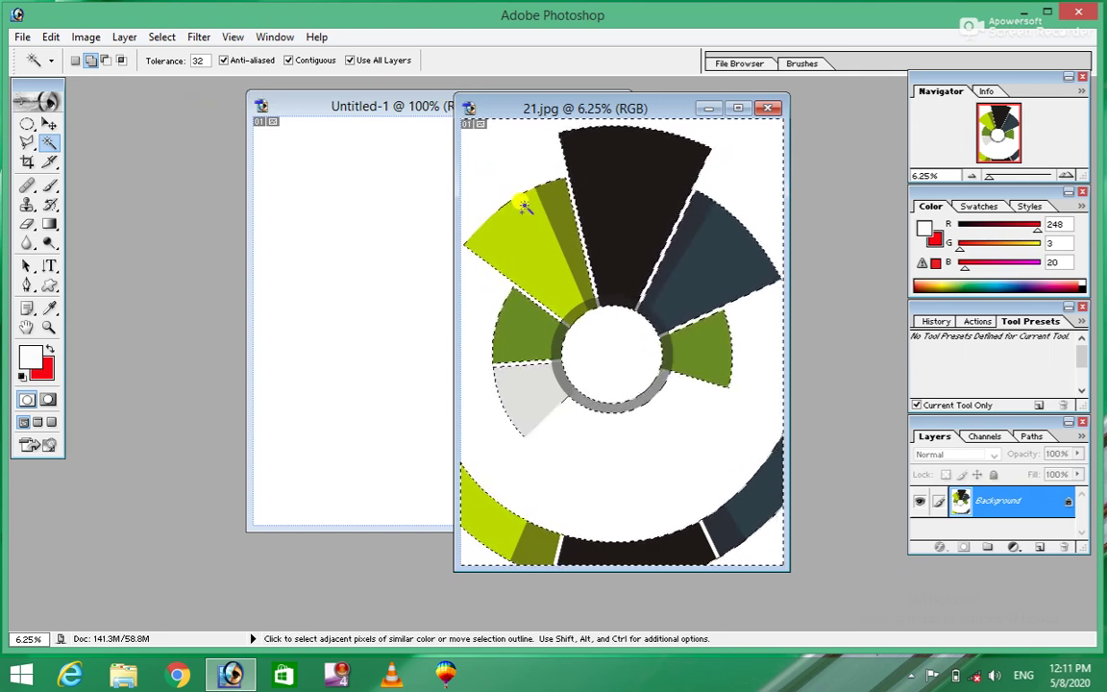
# Close the old Untitled-1 and start a new transparent 5979 × 8261 px document
pyautogui.click(50, 128)
pyautogui.click(310, 178)
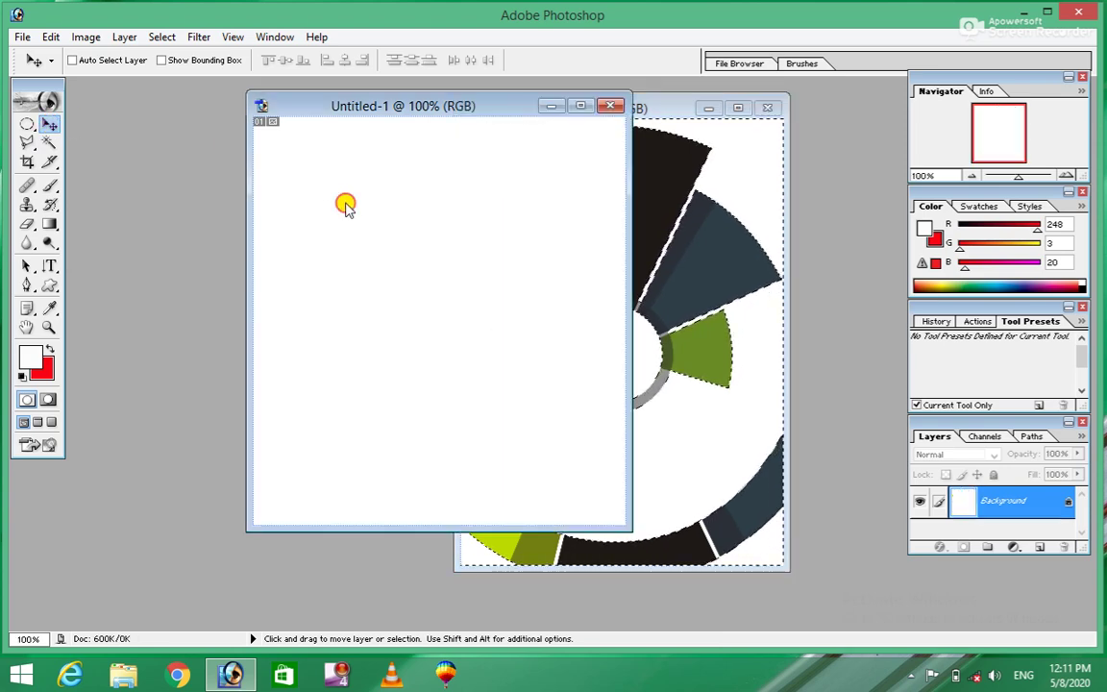
pyautogui.click(610, 105)
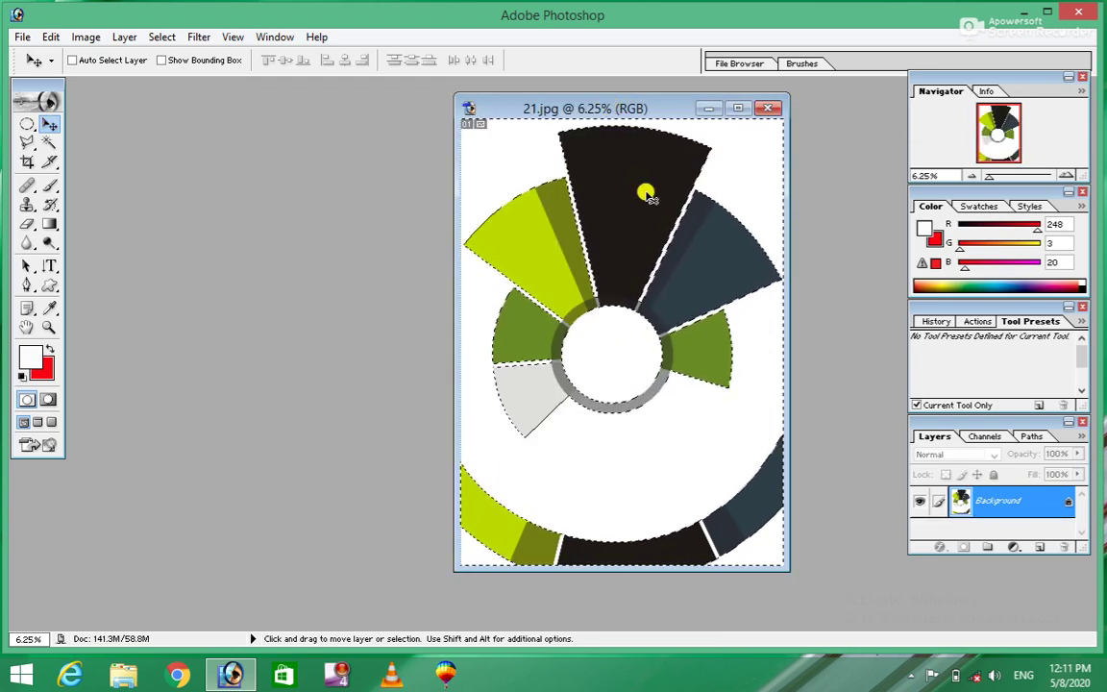
pyautogui.hotkey('ctrl', 'n')
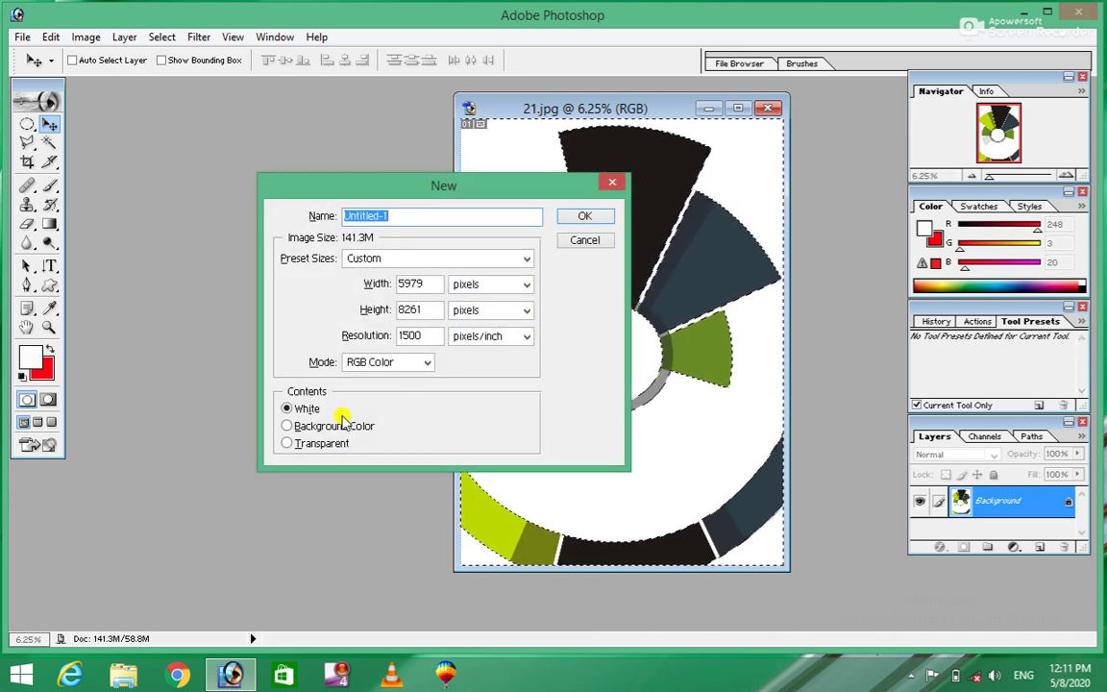
pyautogui.click(286, 445)
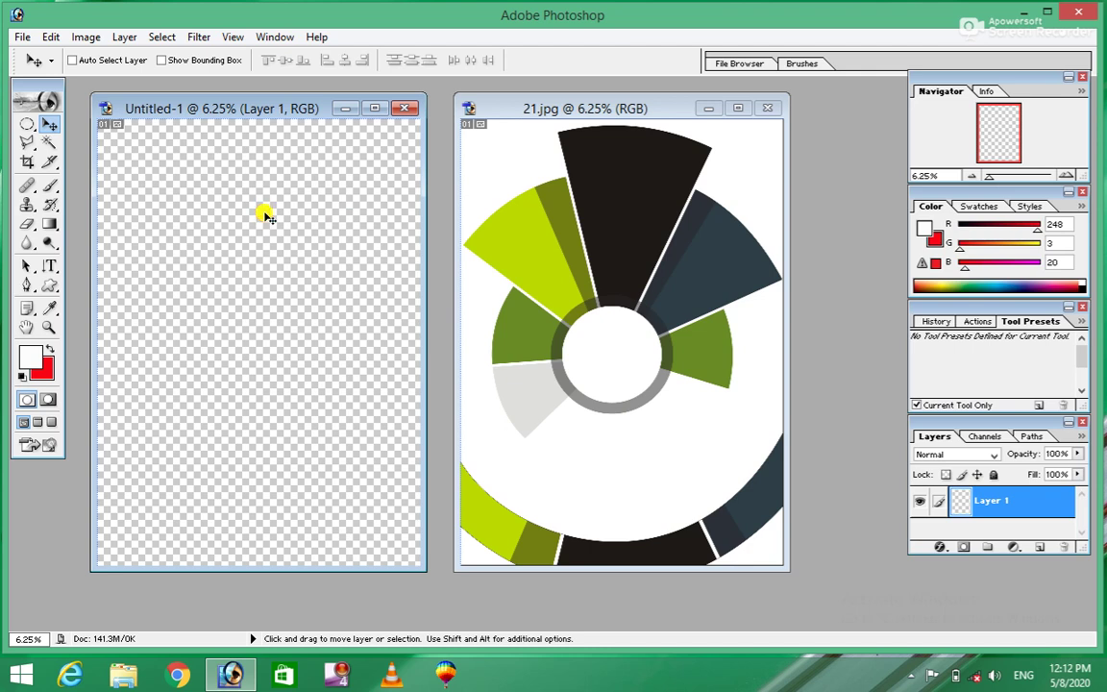
# Paste the ring artwork, scale it to about 59% and move it up-left
pyautogui.hotkey('ctrl', 'v')
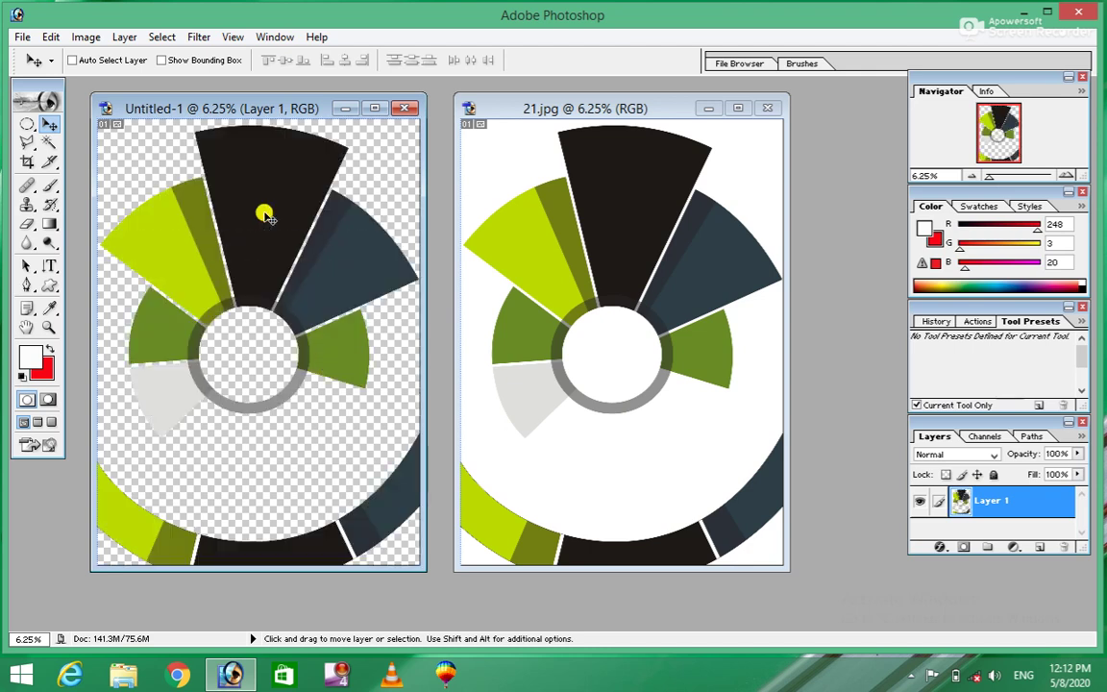
pyautogui.hotkey('ctrl', 't')
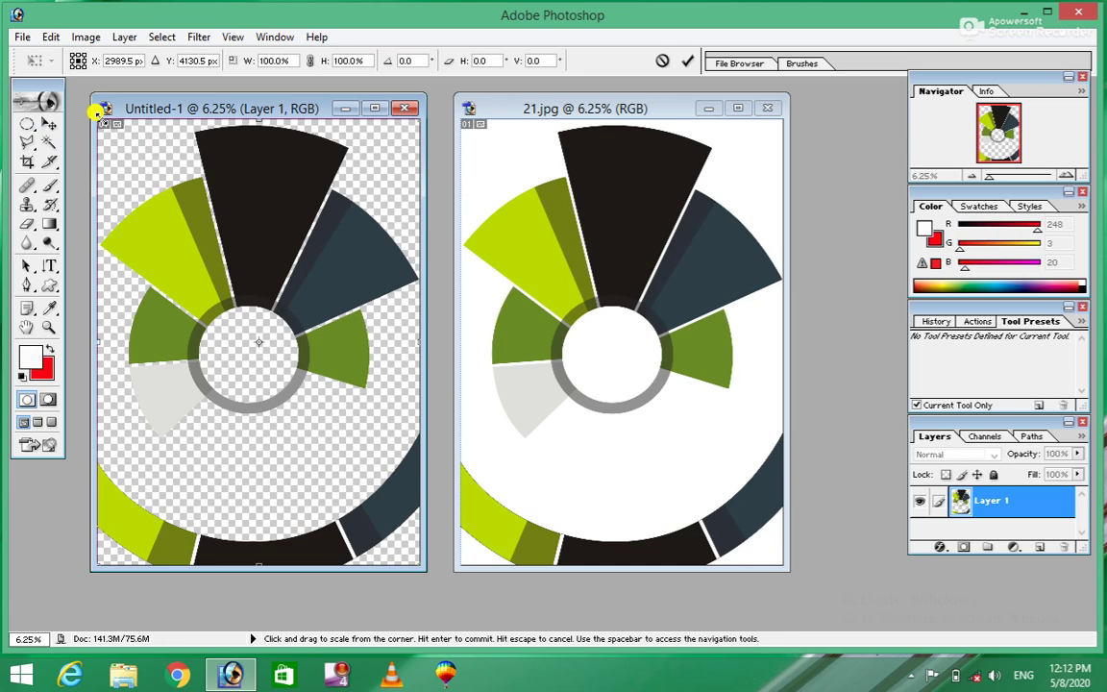
pyautogui.moveTo(96, 112)
pyautogui.mouseDown()
pyautogui.moveTo(205, 239)
pyautogui.moveTo(235, 284)
pyautogui.moveTo(229, 302)
pyautogui.mouseUp()
pyautogui.moveTo(348, 388)
pyautogui.mouseDown()
pyautogui.moveTo(259, 247)
pyautogui.moveTo(275, 268)
pyautogui.mouseUp()
pyautogui.press('Return')
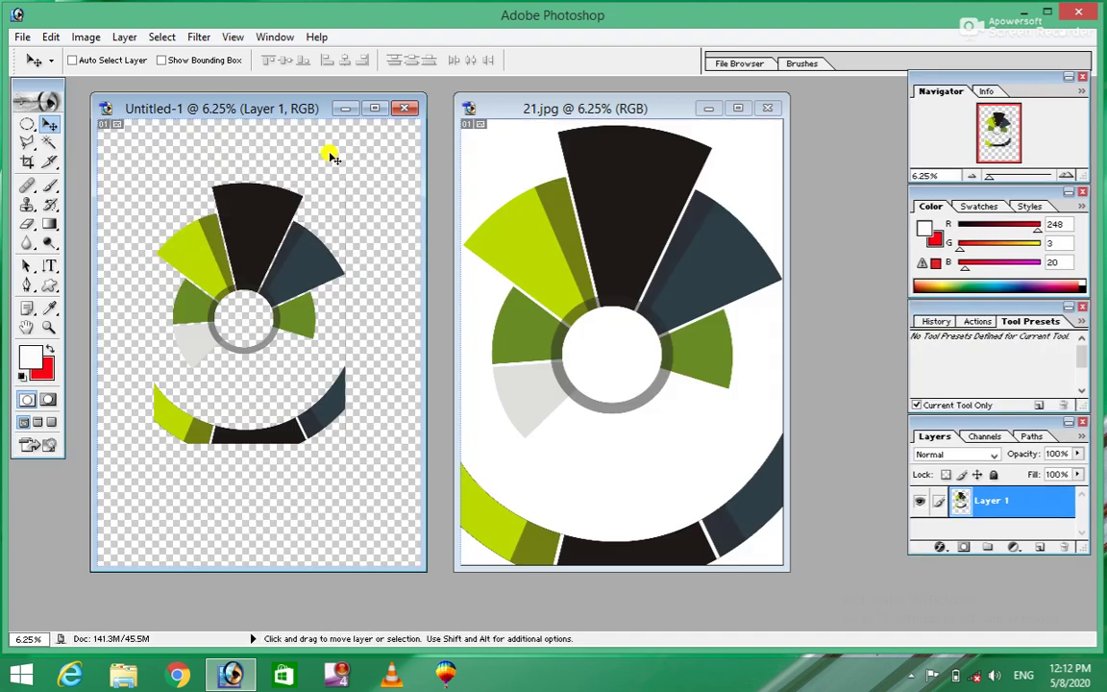
# Crop the canvas tightly around the ring artwork and bring up Save As
pyautogui.click(25, 163)
pyautogui.moveTo(133, 161); pyautogui.dragTo(348, 446)
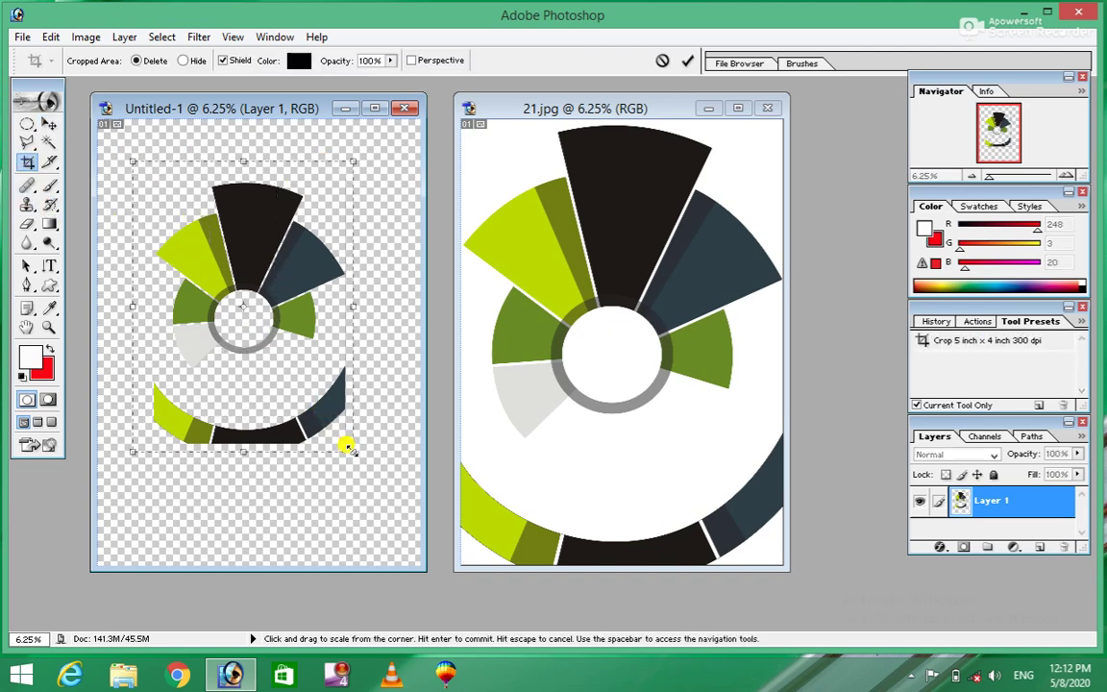
pyautogui.press('Return')
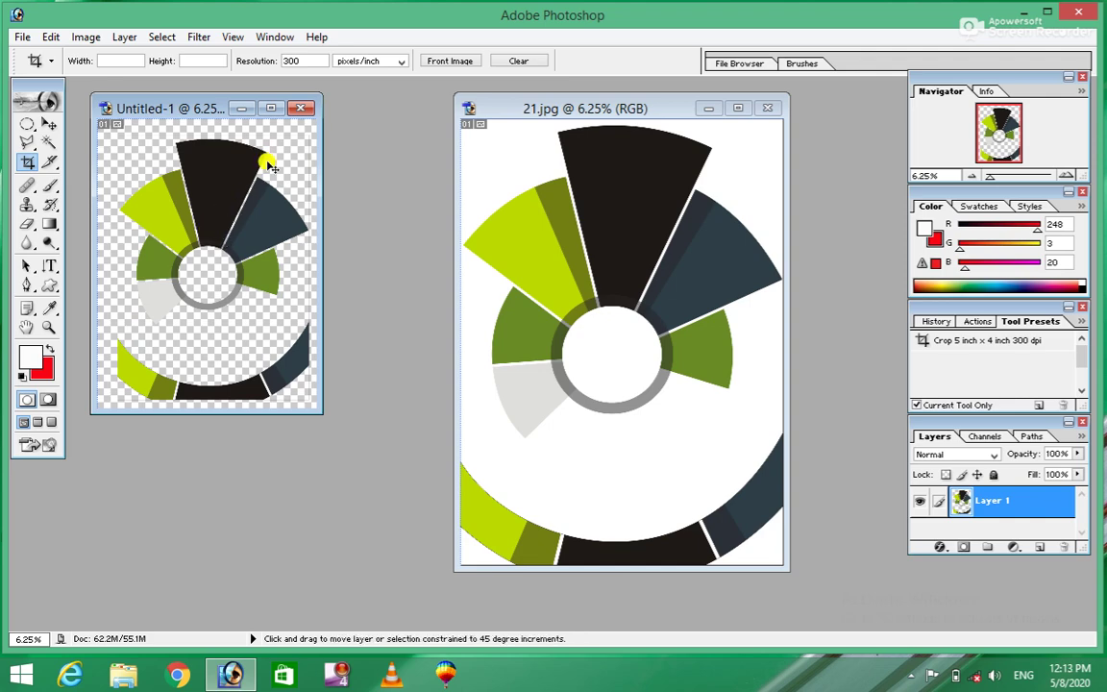
pyautogui.hotkey('ctrl', 'shift', 's')
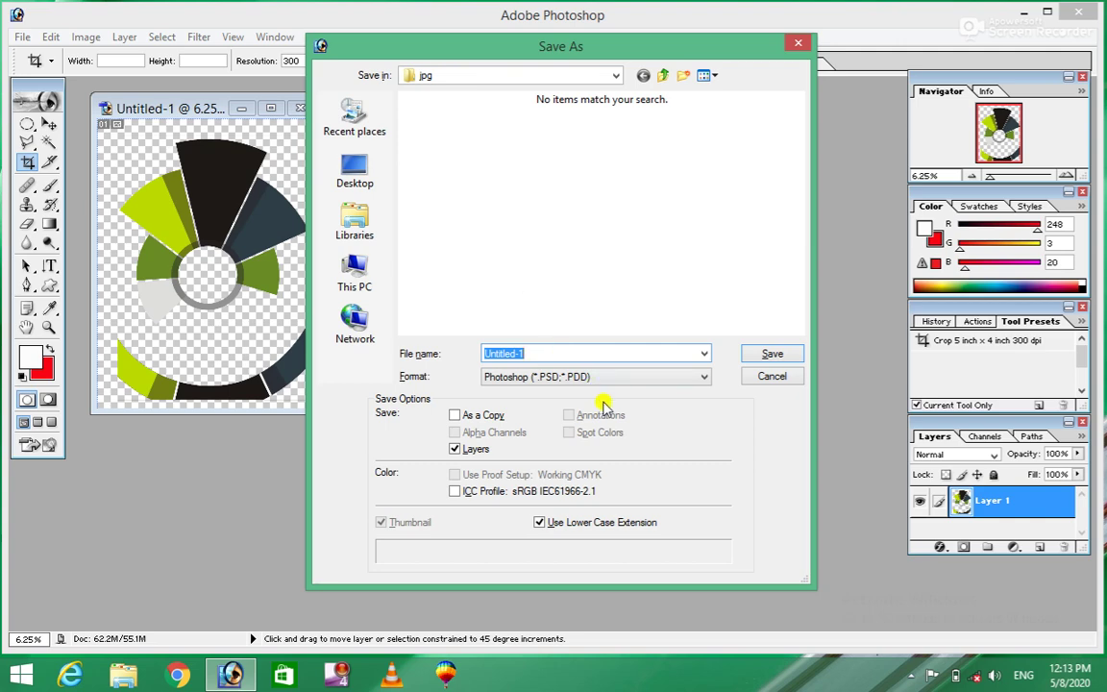
# Save the artwork as PNG 'logo' on the Desktop without interlacing, then minimise Photoshop
pyautogui.click(773, 375)
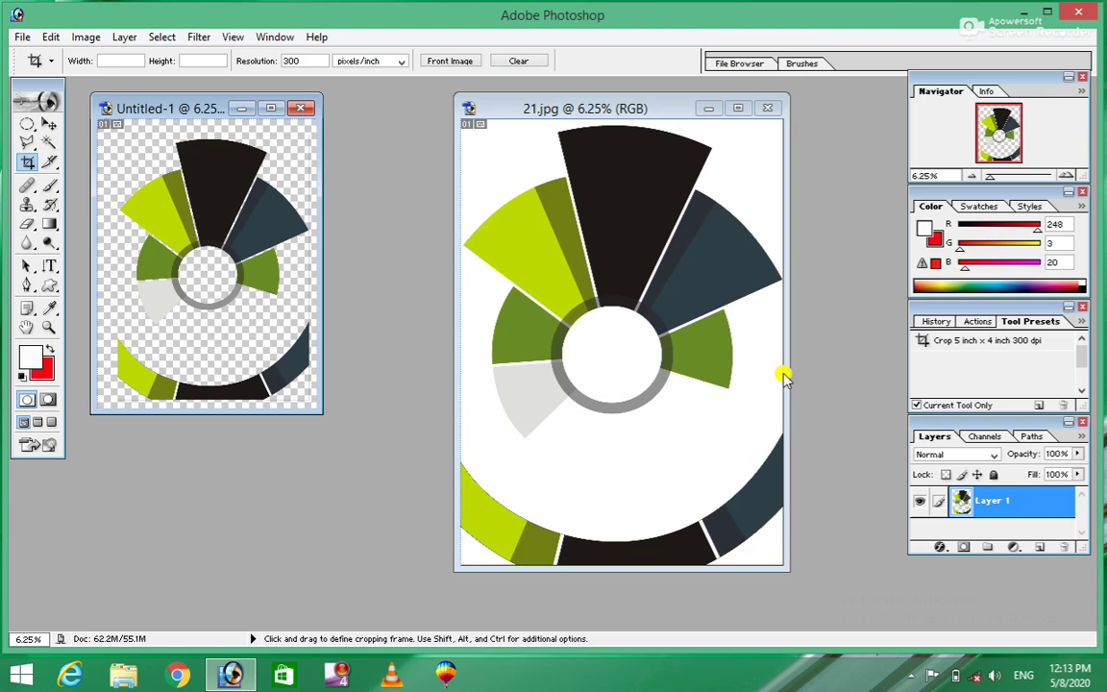
pyautogui.hotkey('ctrl', 'shift', 's')
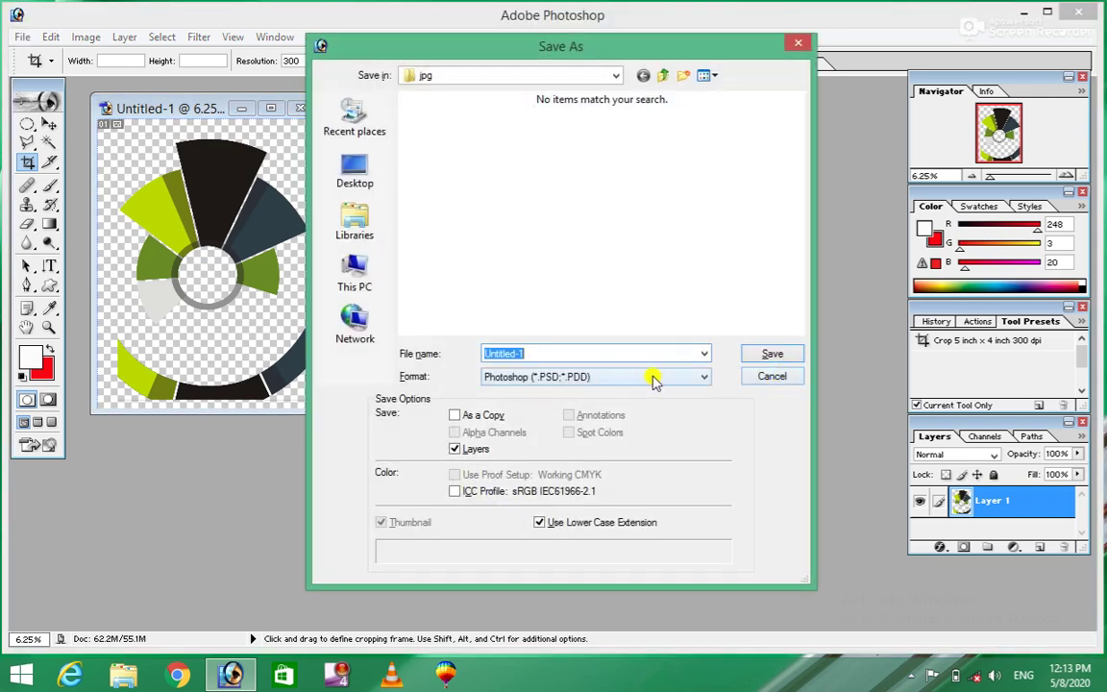
pyautogui.click(684, 377)
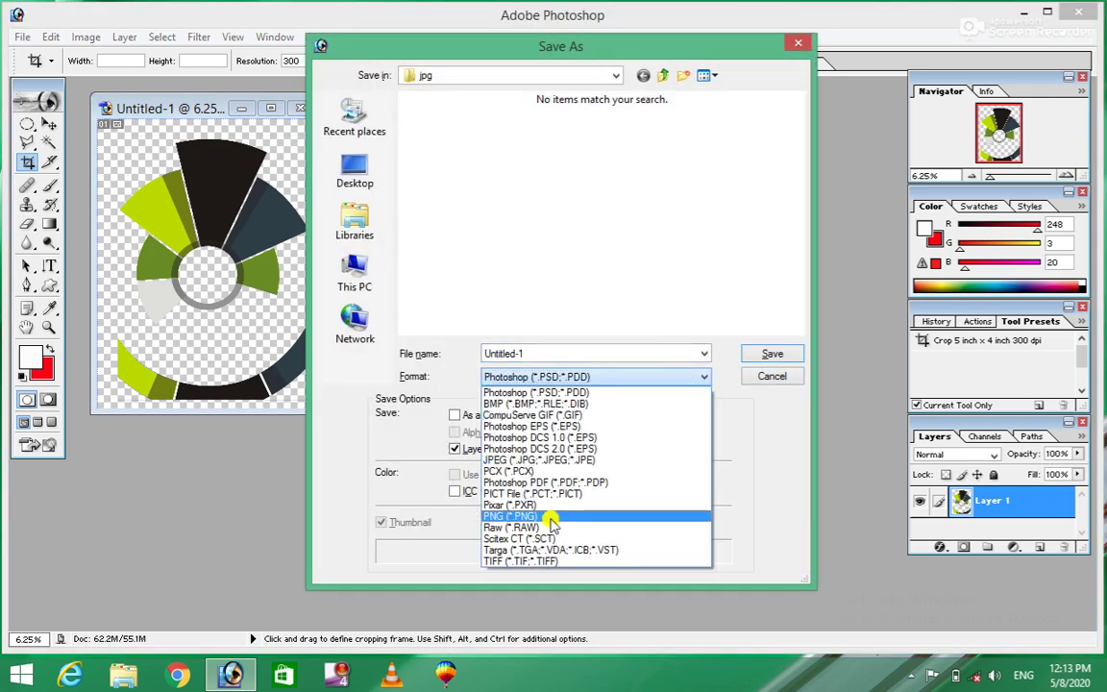
pyautogui.click(626, 516)
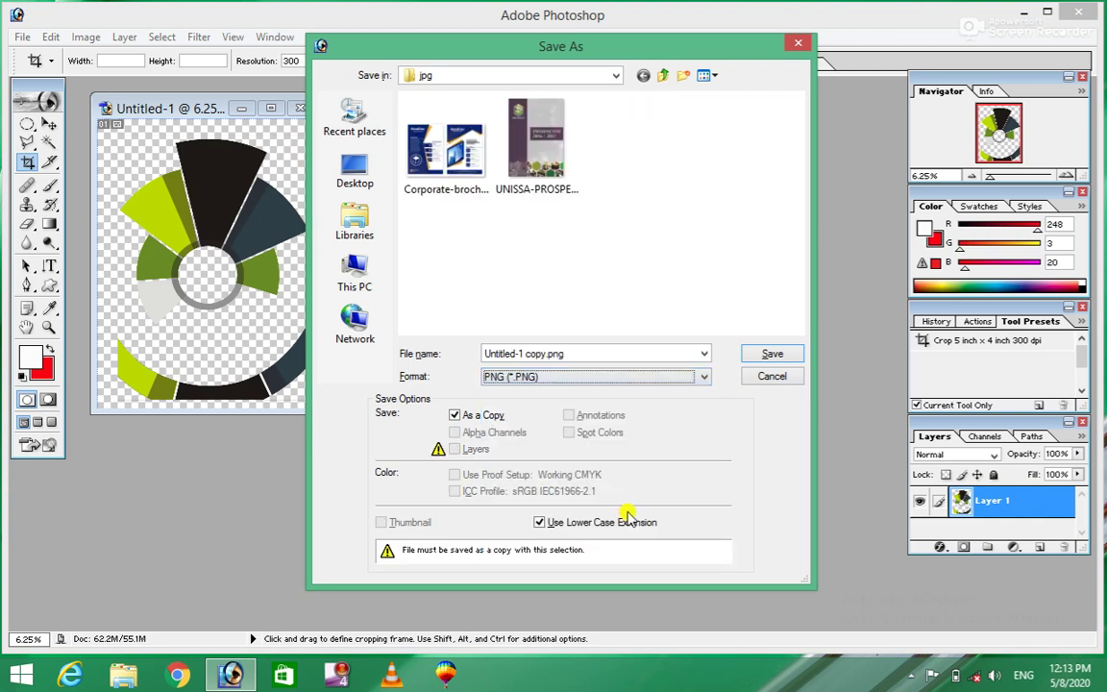
pyautogui.click(358, 171)
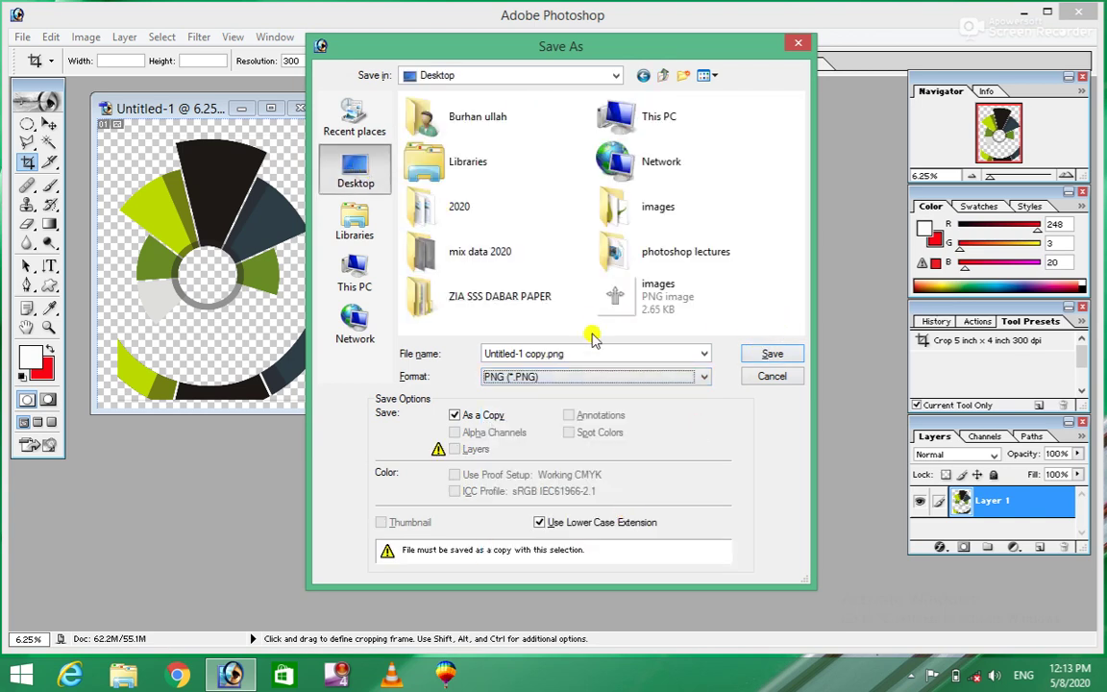
pyautogui.click(579, 353)
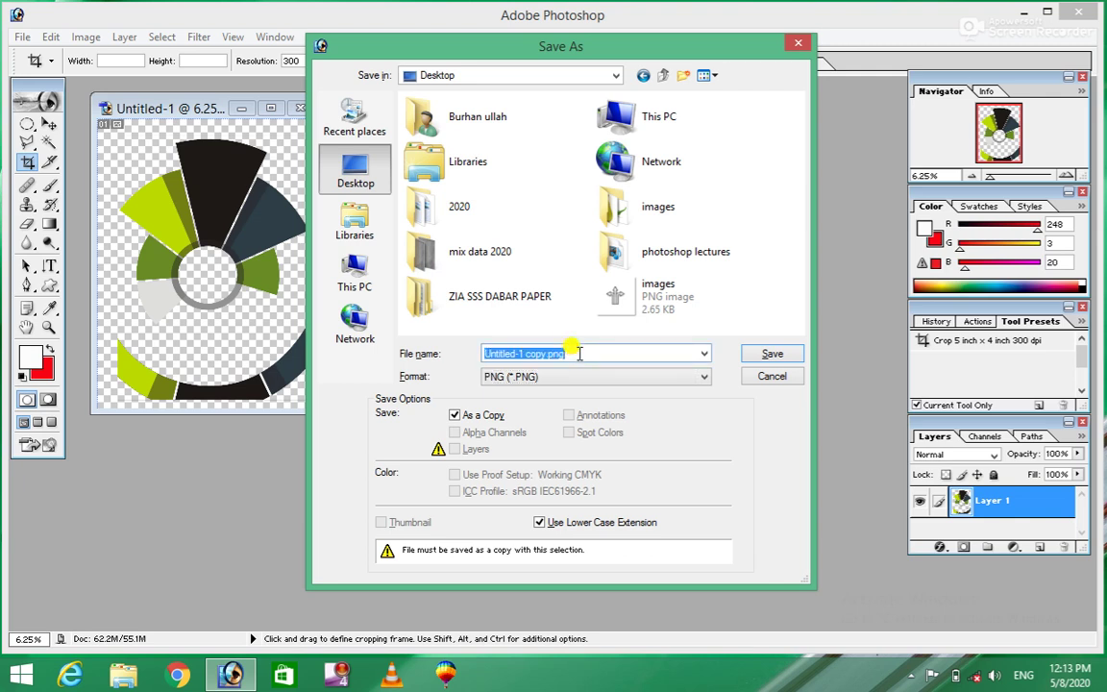
pyautogui.write('logo')
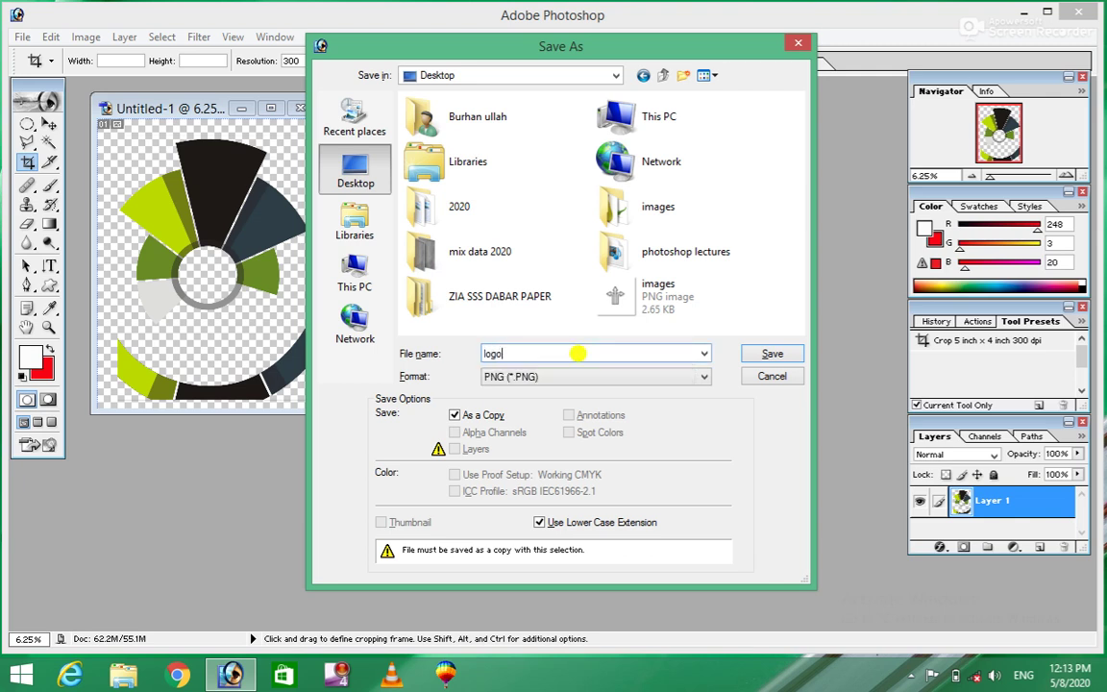
pyautogui.click(795, 358)
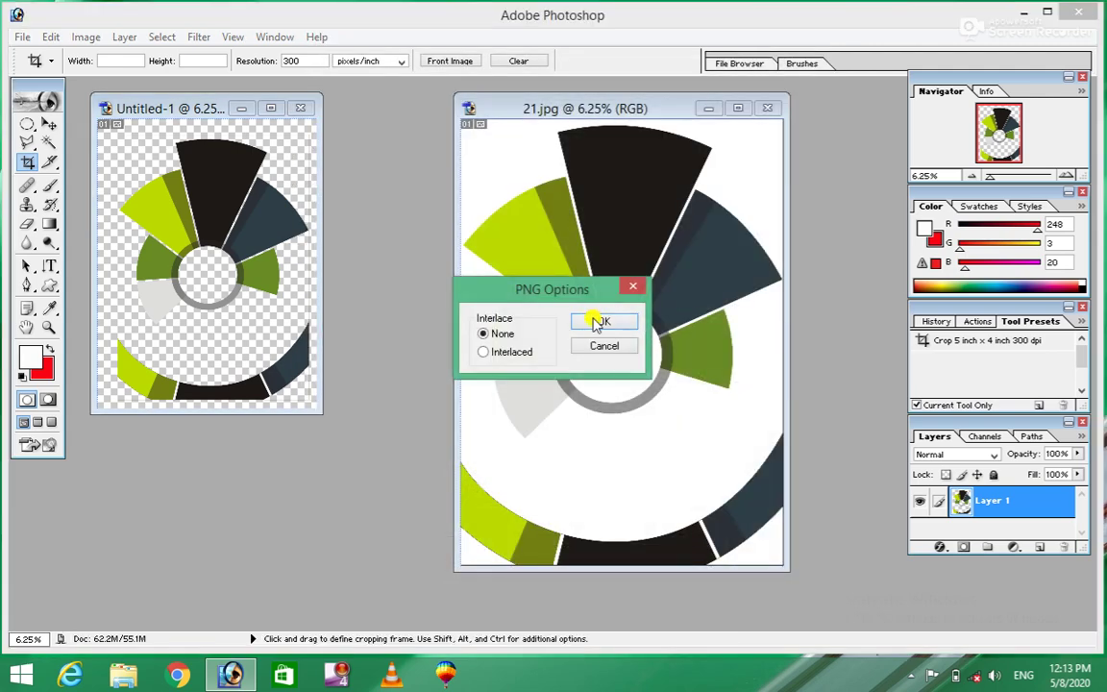
pyautogui.click(597, 321)
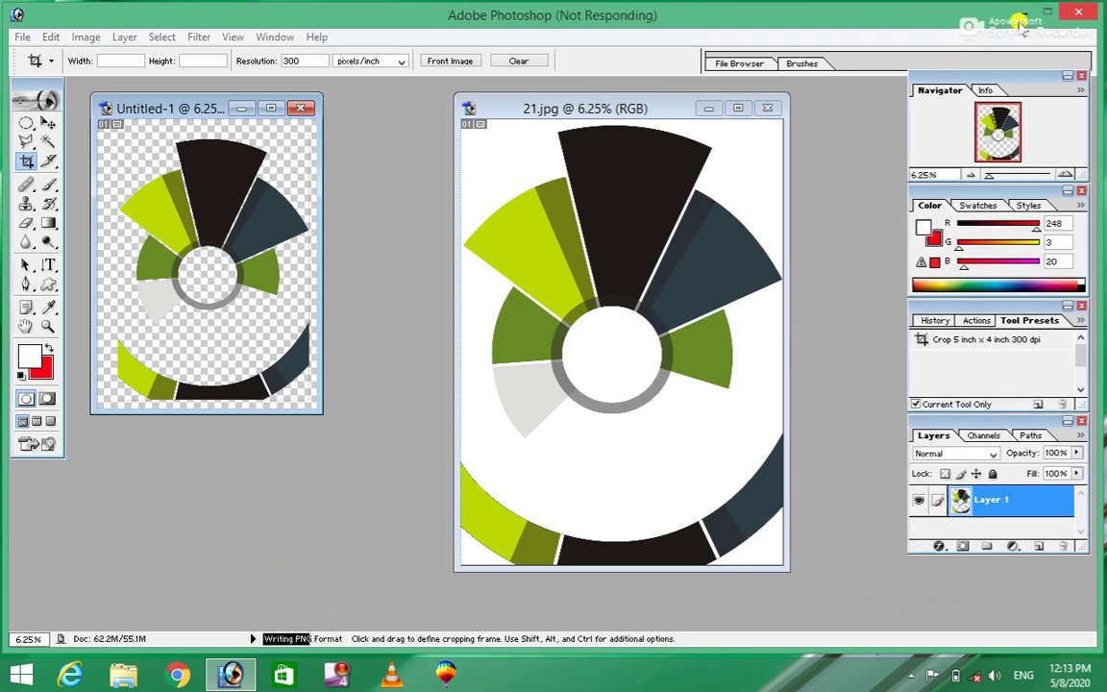
pyautogui.click(1047, 11)
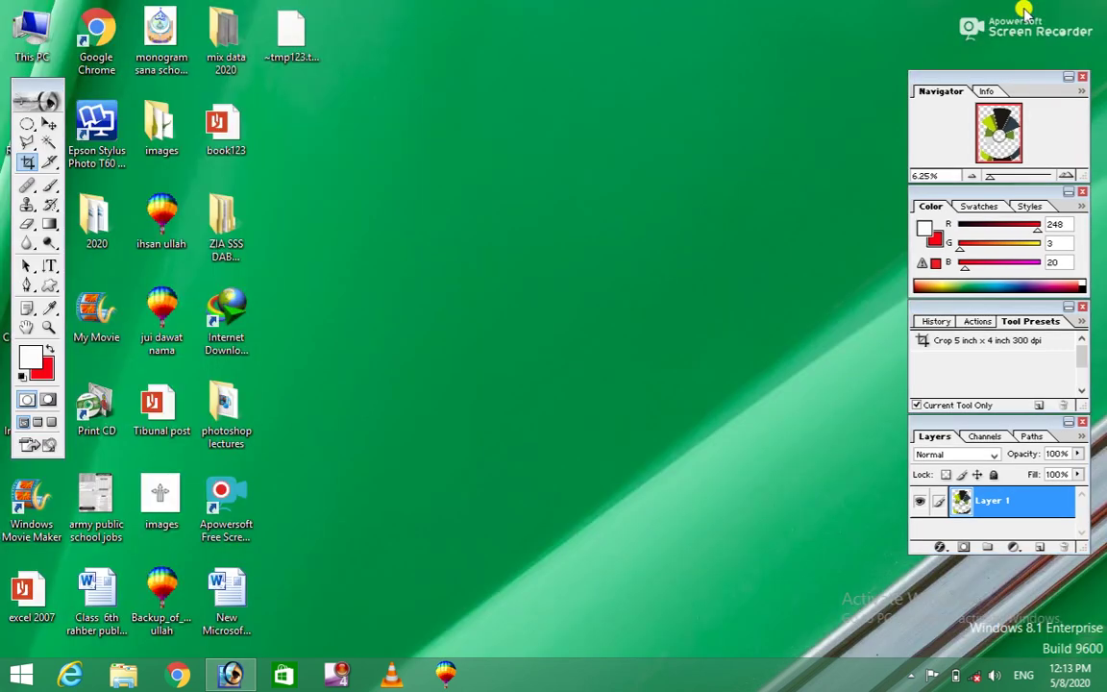
# Drag the logo icon to the middle of the desktop, then to the lower right
pyautogui.click(231, 676)
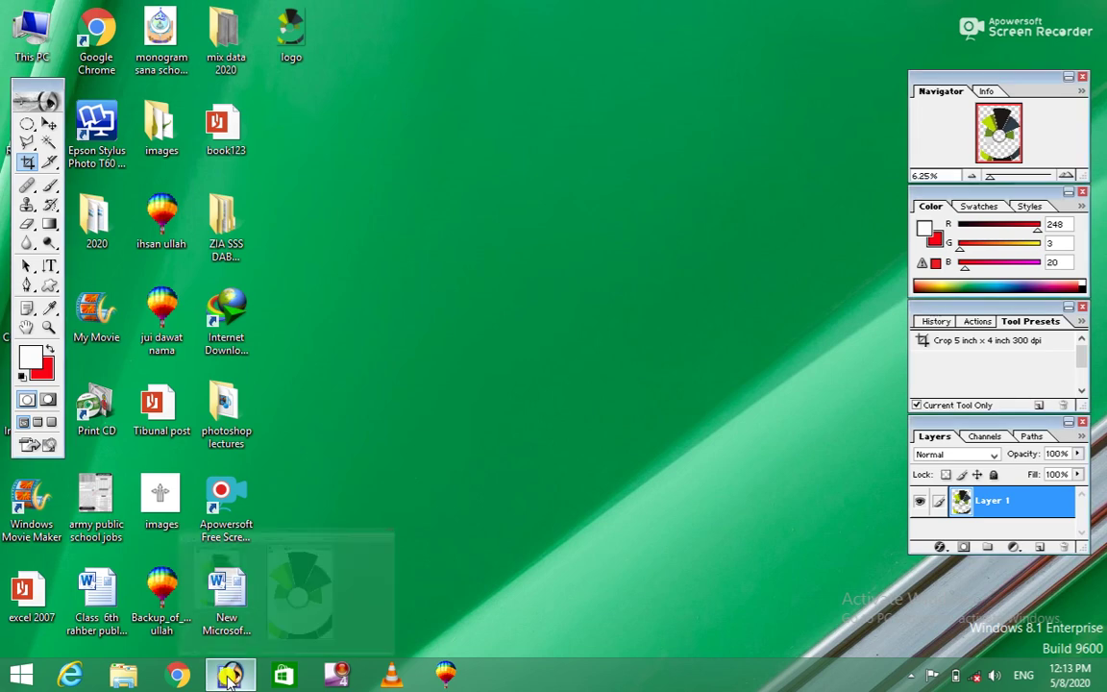
pyautogui.click(230, 676)
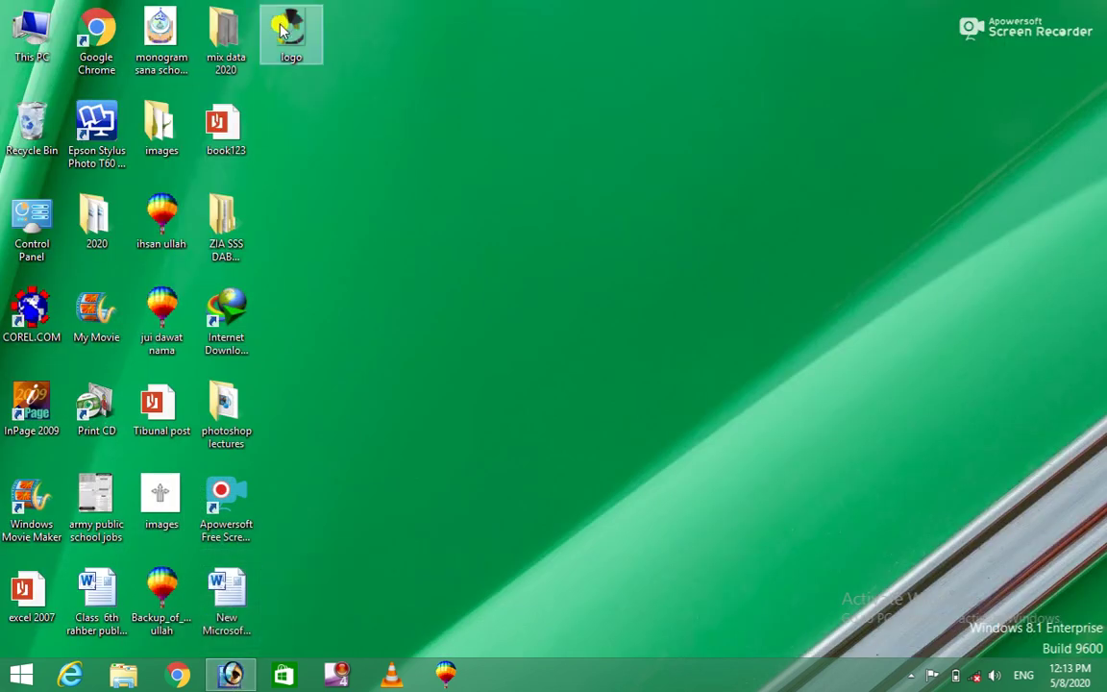
pyautogui.moveTo(275, 6); pyautogui.dragTo(468, 192)
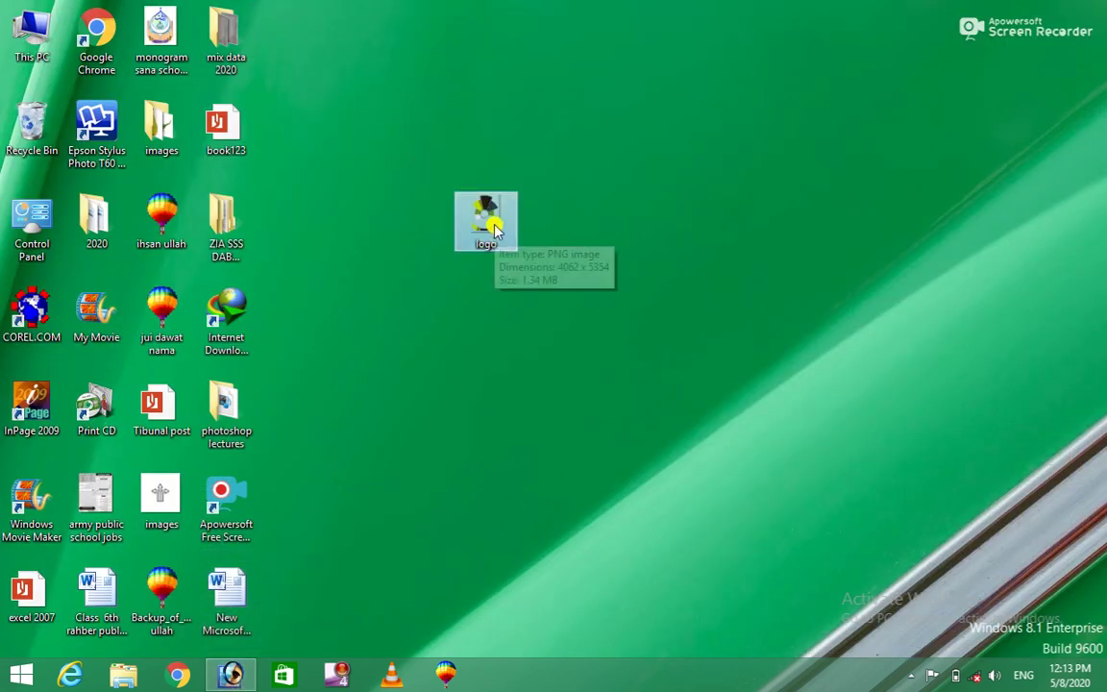
pyautogui.moveTo(485, 221)
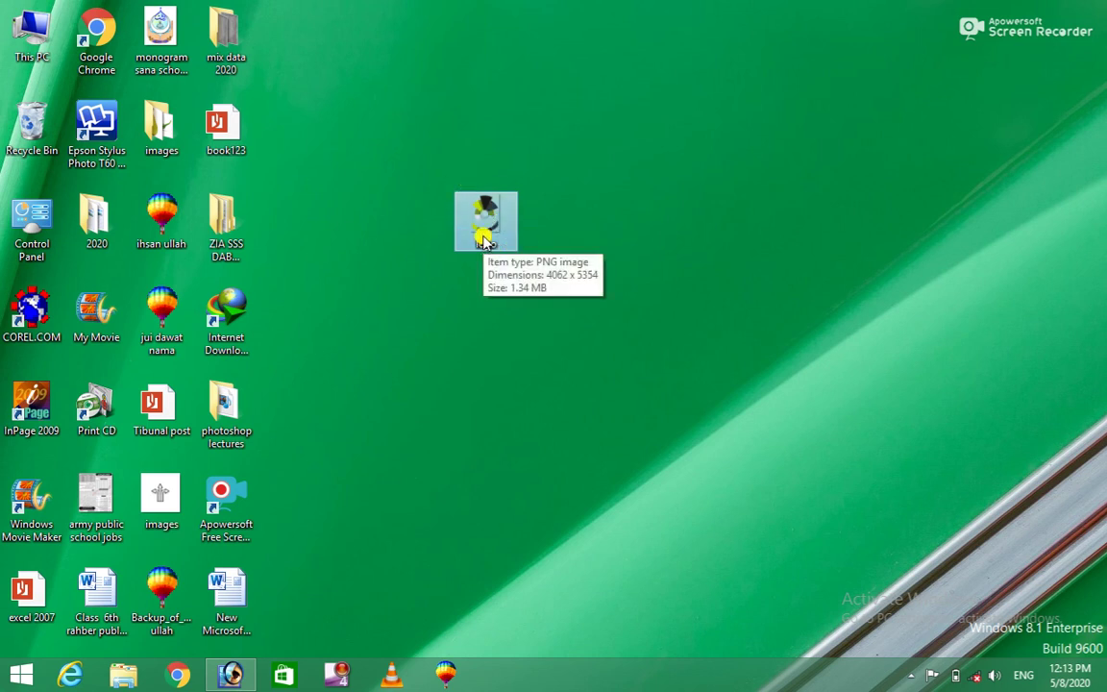
pyautogui.click(759, 252)
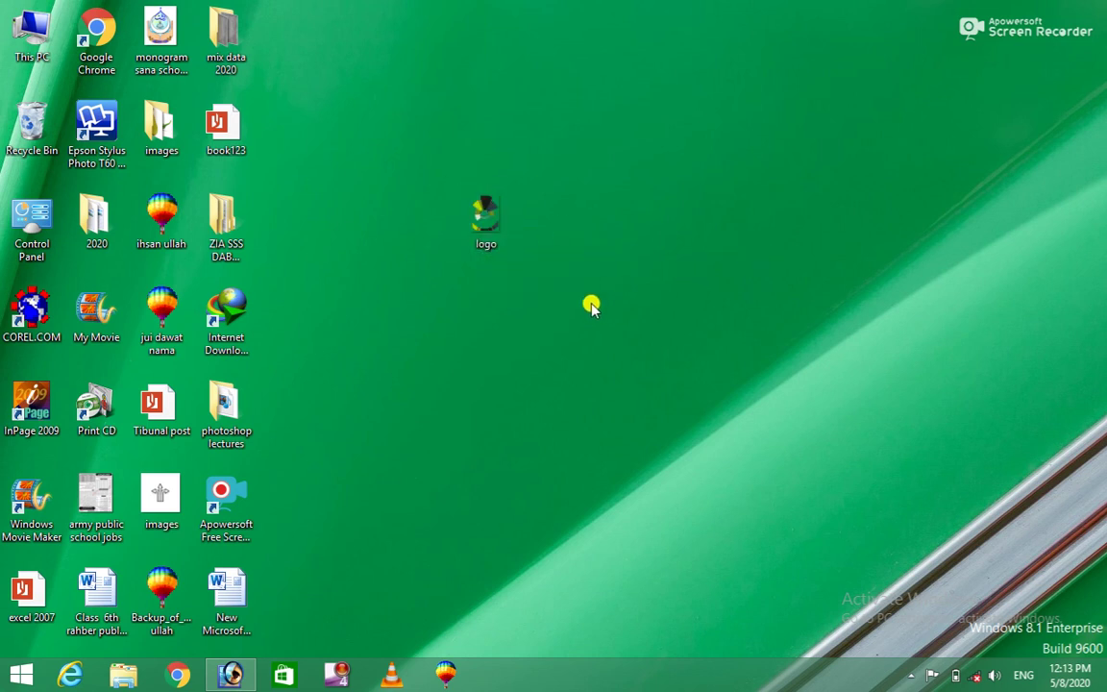
pyautogui.click(485, 219)
pyautogui.moveTo(486, 219); pyautogui.dragTo(986, 534)
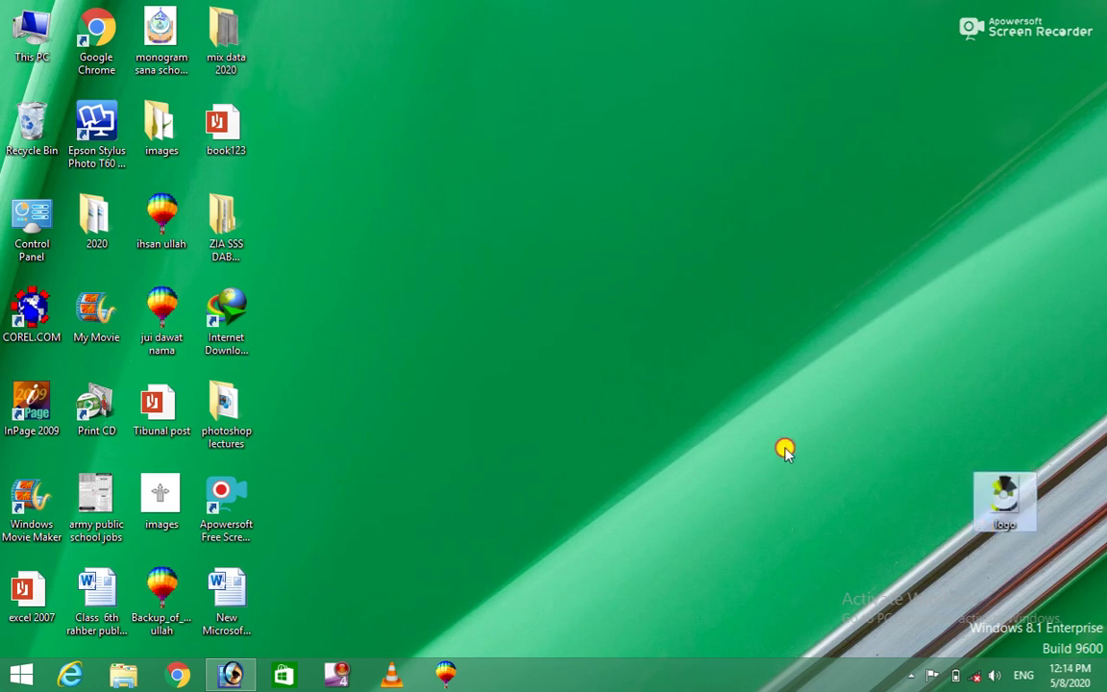
# Move the logo icon to the lower middle, then near the top, and restore Photoshop
pyautogui.click(615, 334)
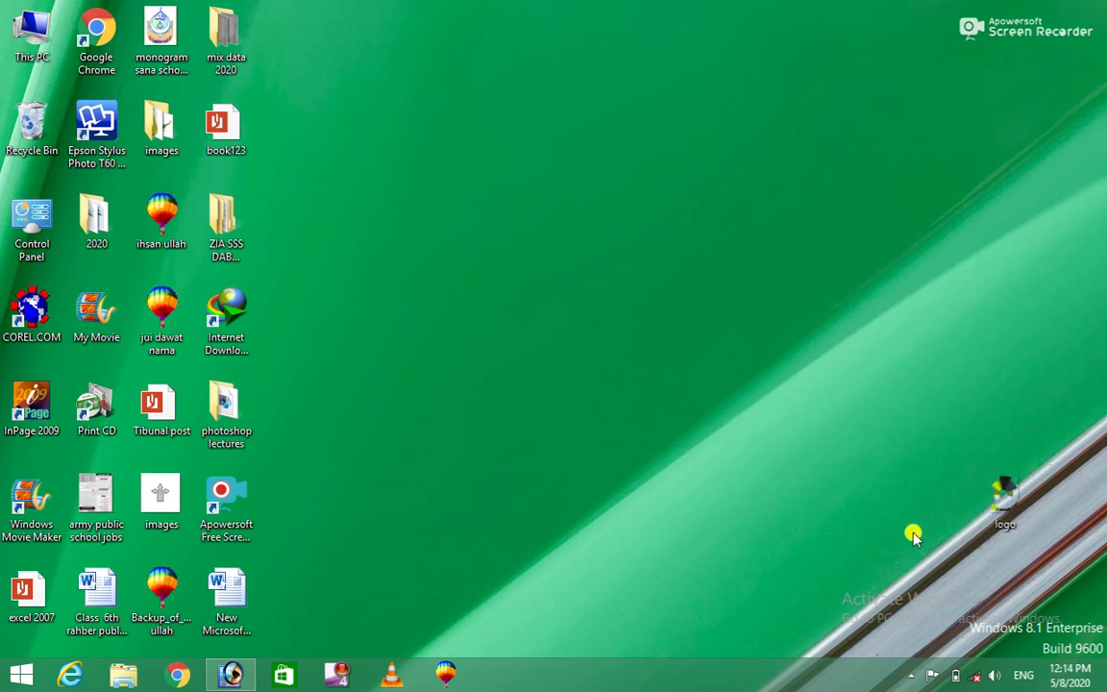
pyautogui.moveTo(1003, 501)
pyautogui.mouseDown()
pyautogui.moveTo(530, 248)
pyautogui.moveTo(509, 598)
pyautogui.mouseUp()
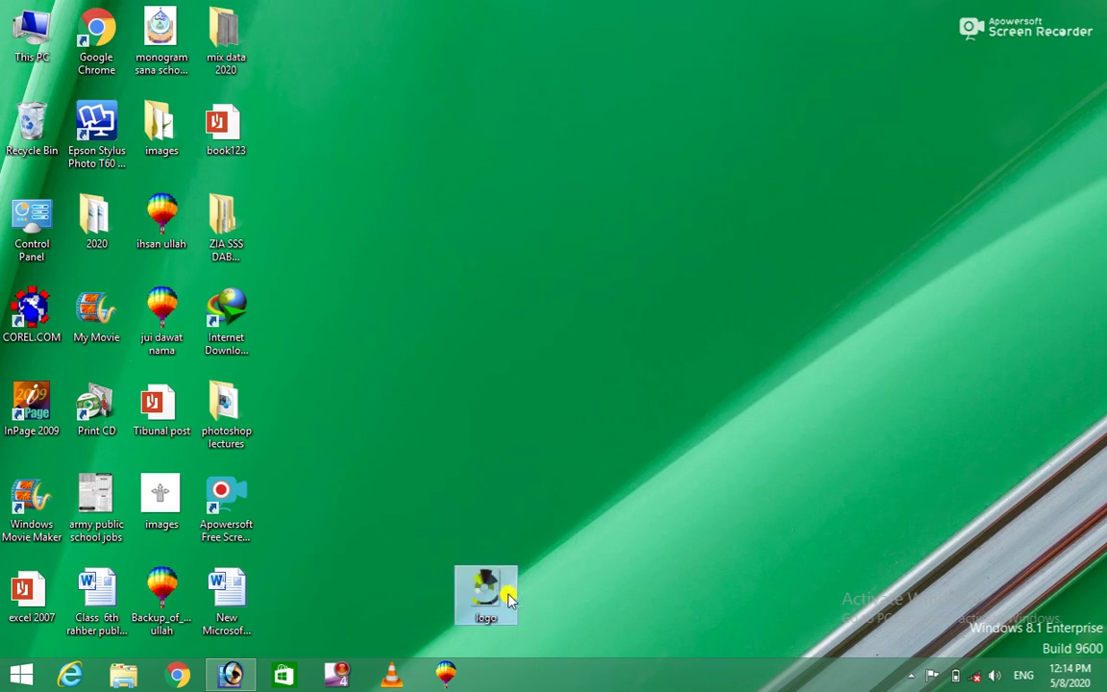
pyautogui.click(516, 317)
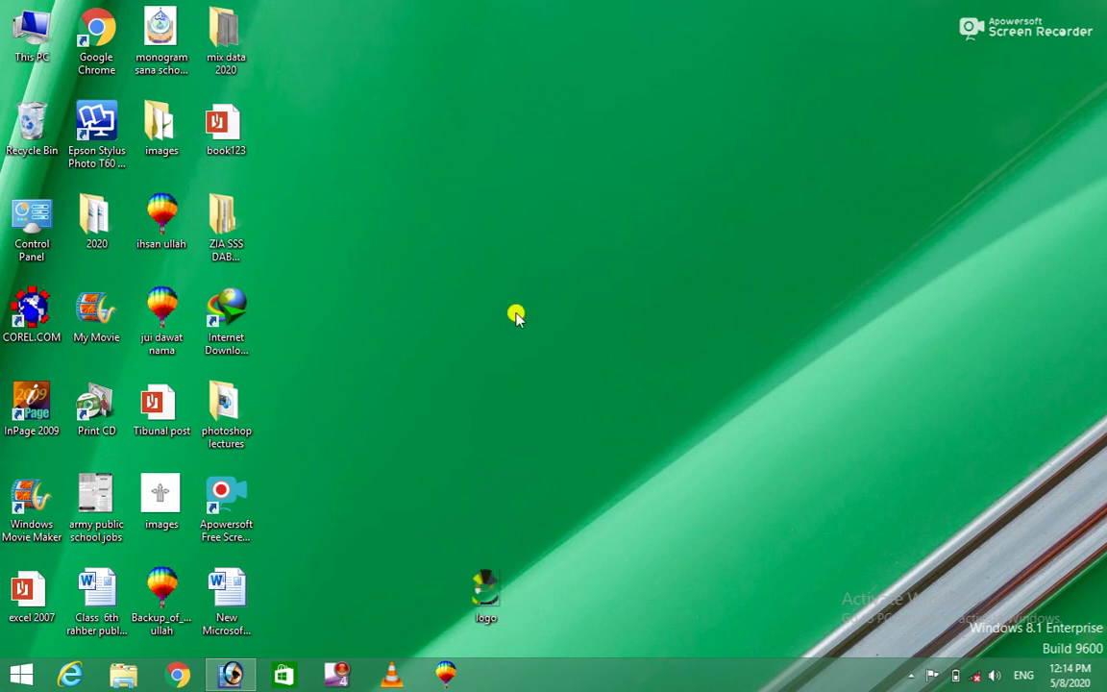
pyautogui.moveTo(483, 584); pyautogui.dragTo(381, 205)
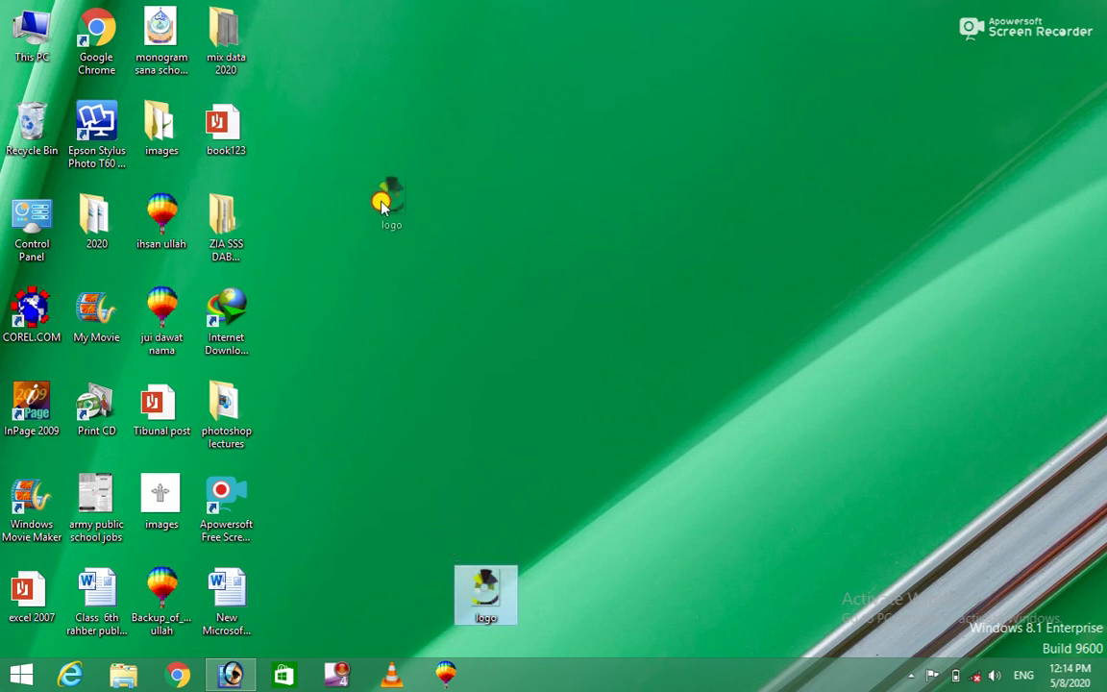
pyautogui.click(230, 674)
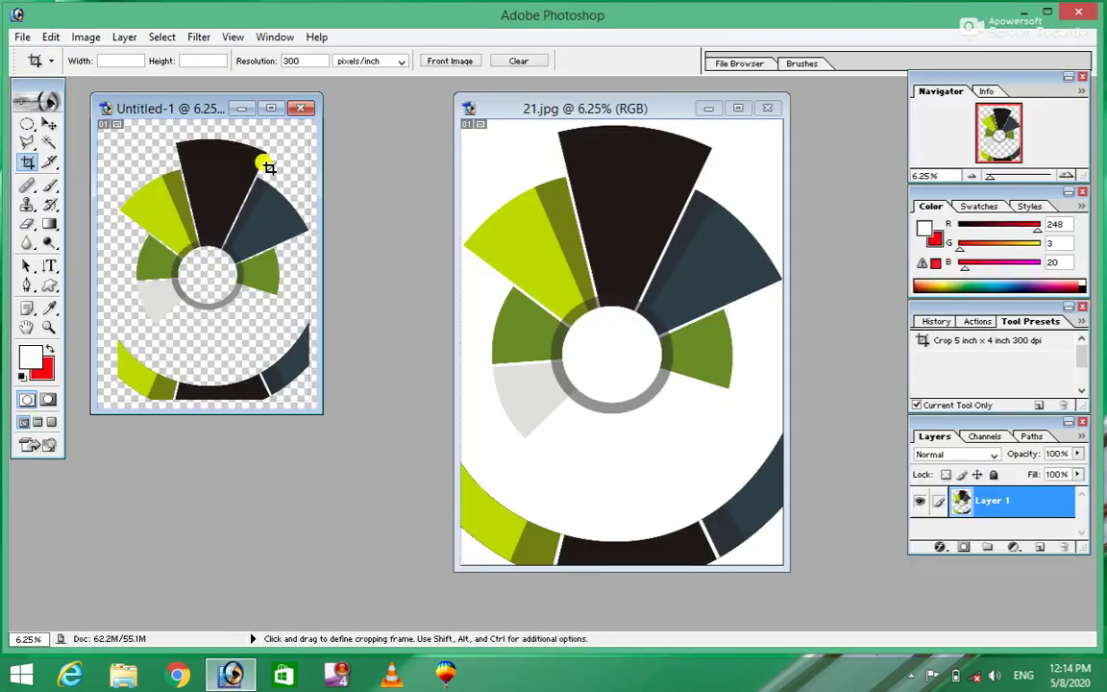
# Open the Select menu to select the coloured wedges of the 21.jpg logo
pyautogui.click(163, 39)
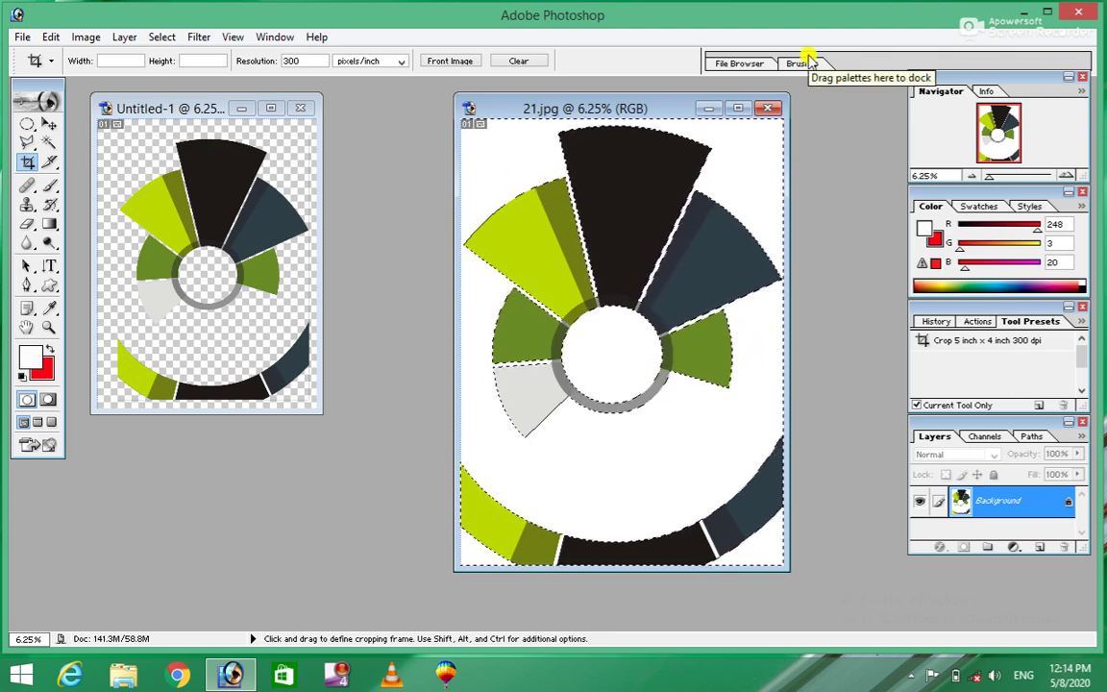
# Minimize Photoshop, move the logo icon to the upper-left of the desktop, then restore Photoshop
pyautogui.click(1024, 11)
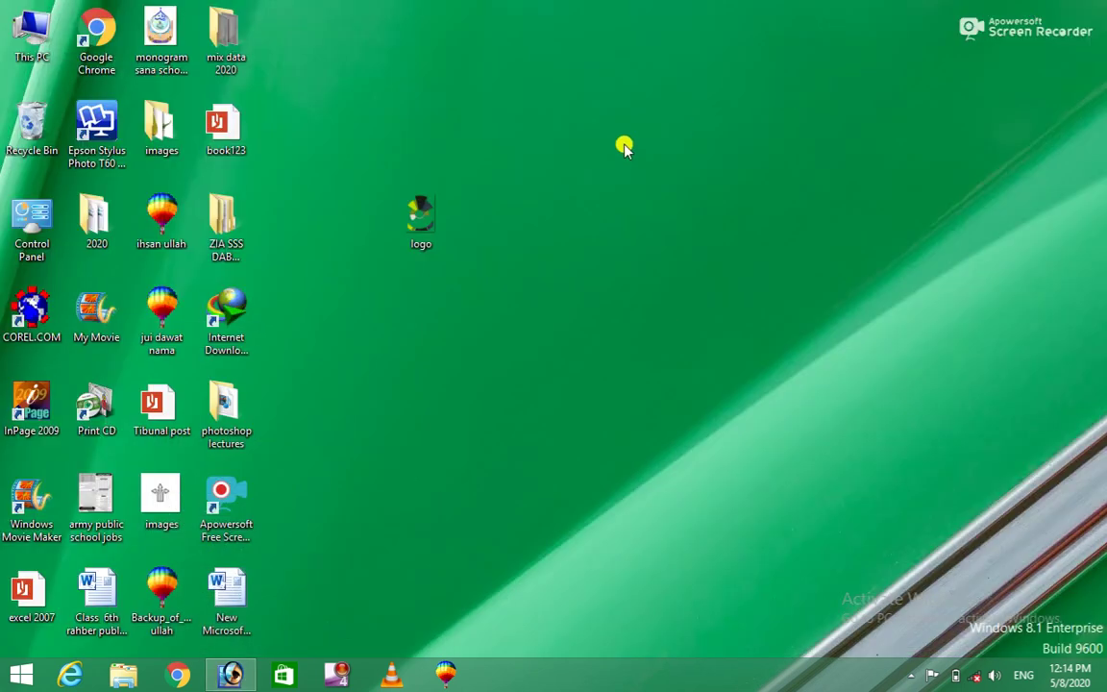
pyautogui.moveTo(423, 207)
pyautogui.mouseDown()
pyautogui.moveTo(1002, 200)
pyautogui.moveTo(1064, 517)
pyautogui.mouseUp()
pyautogui.click(699, 179)
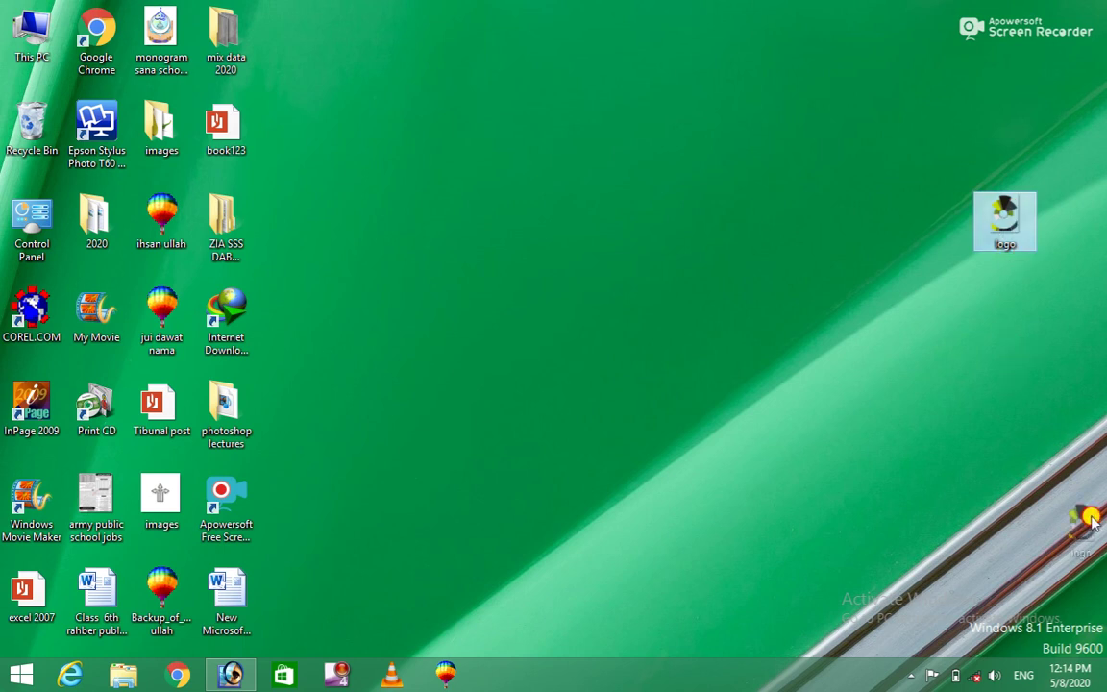
pyautogui.click(682, 377)
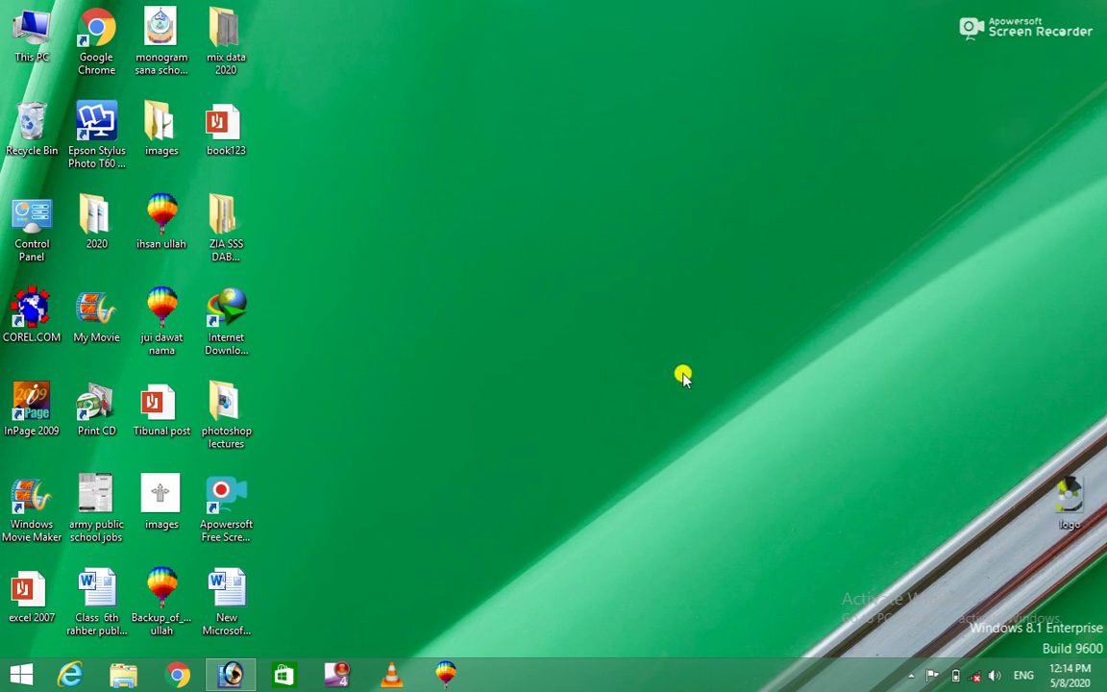
pyautogui.moveTo(1066, 495)
pyautogui.mouseDown()
pyautogui.moveTo(1017, 512)
pyautogui.moveTo(450, 125)
pyautogui.mouseUp()
pyautogui.click(851, 407)
pyautogui.click(588, 145)
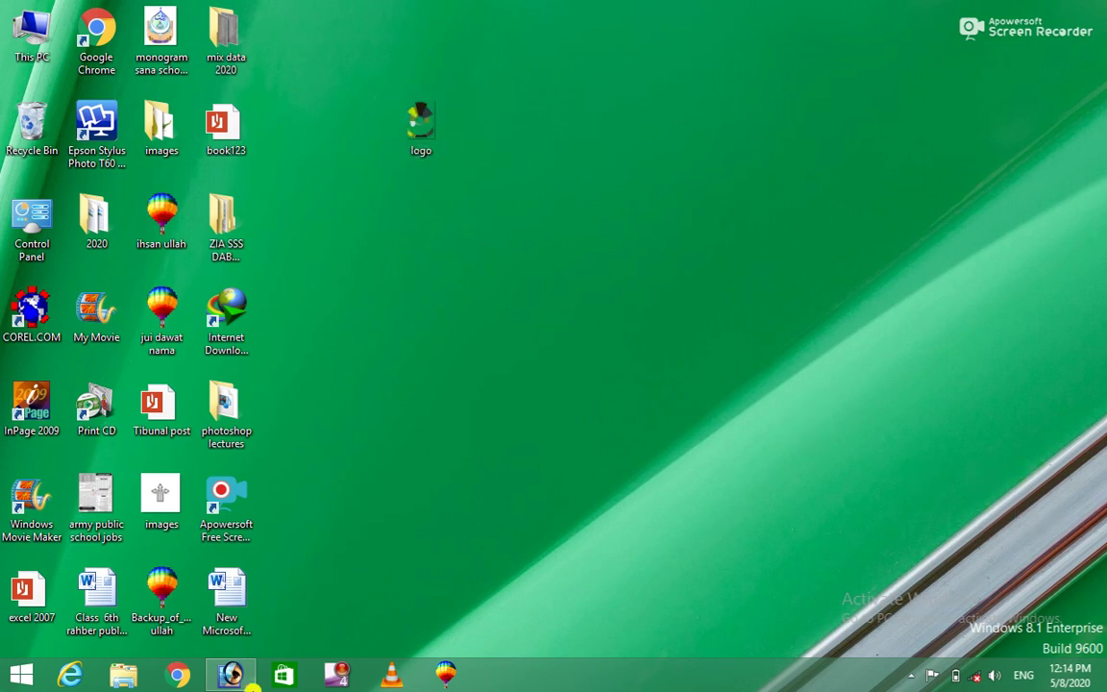
pyautogui.click(235, 677)
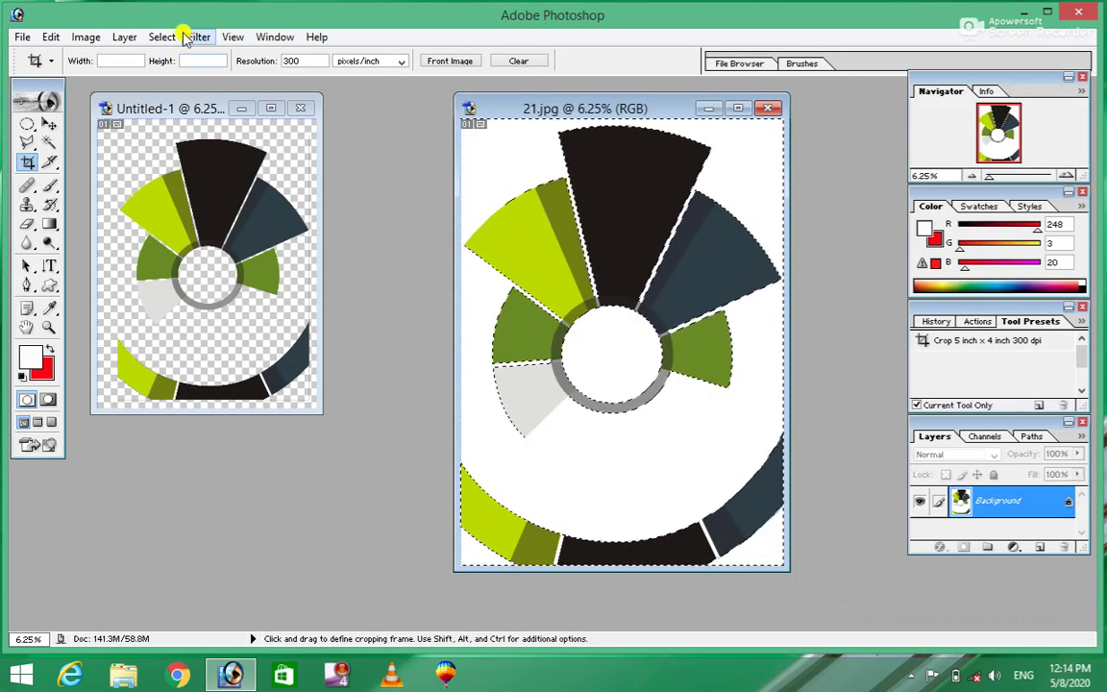
# Cancel a first Color Range attempt and clear the existing selection on 21.jpg
pyautogui.click(163, 37)
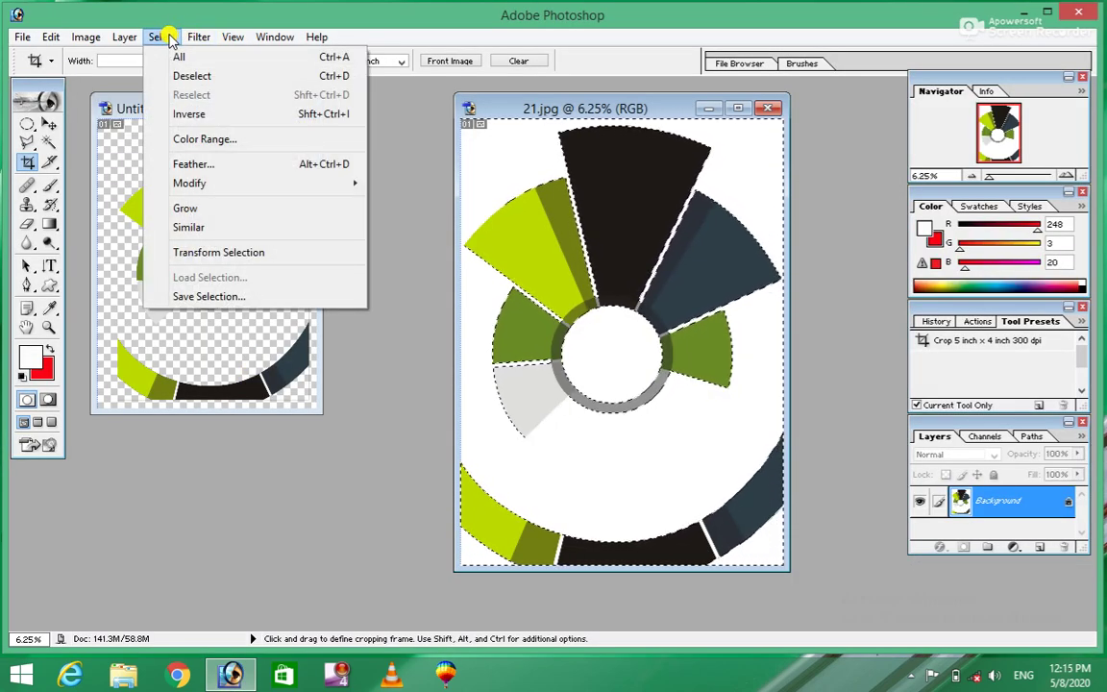
pyautogui.click(197, 140)
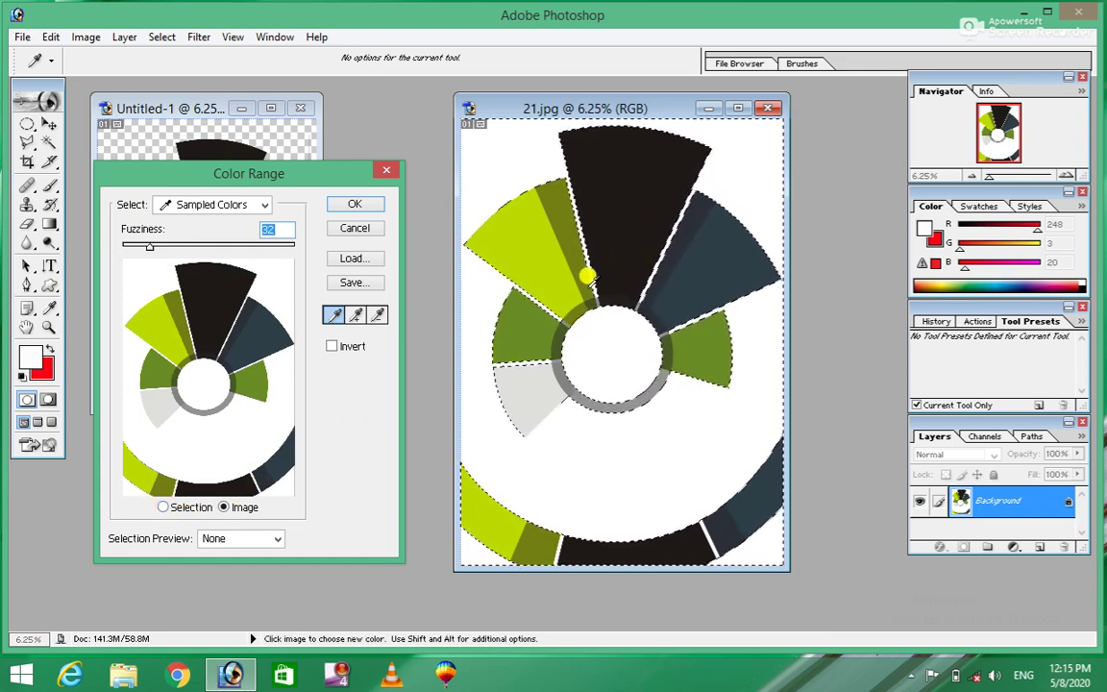
pyautogui.click(387, 170)
pyautogui.press('c')
pyautogui.hotkey('ctrl', 'd')
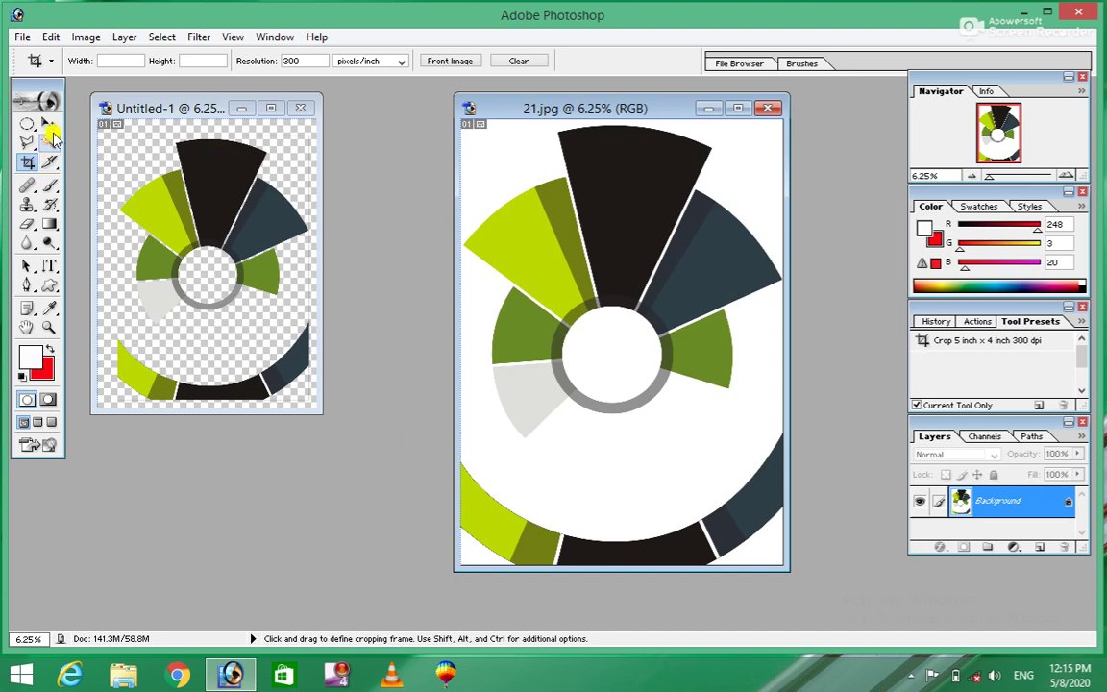
pyautogui.click(49, 126)
# Use Color Range with Selection preview, sampling the dark slate wedge, to select it
pyautogui.click(159, 37)
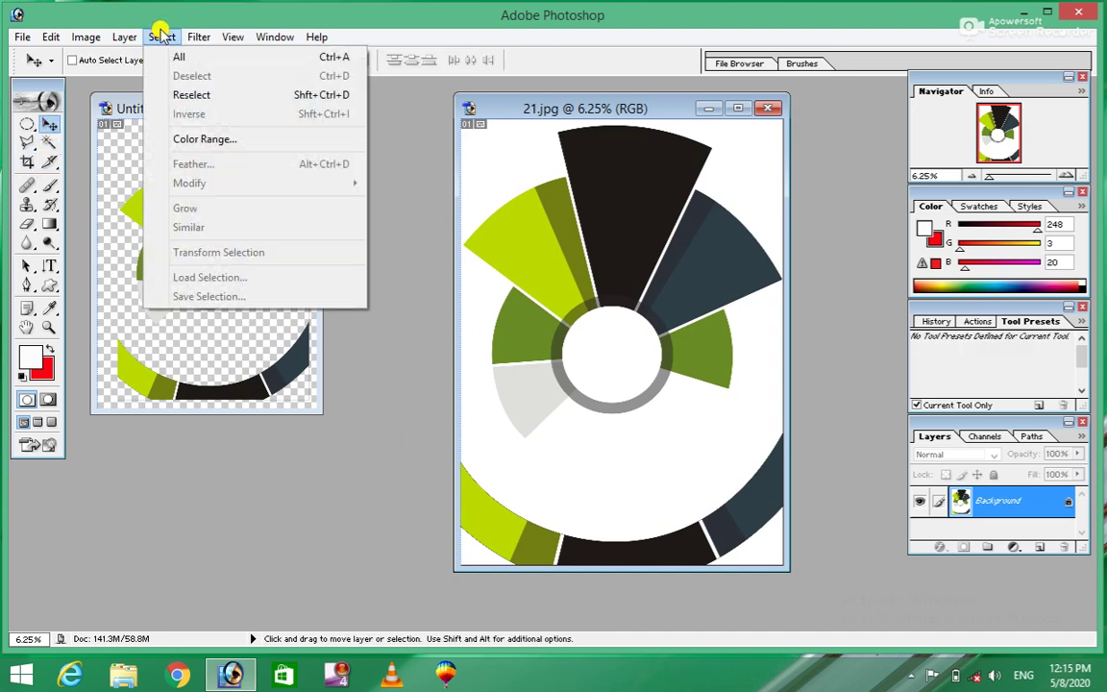
pyautogui.click(189, 140)
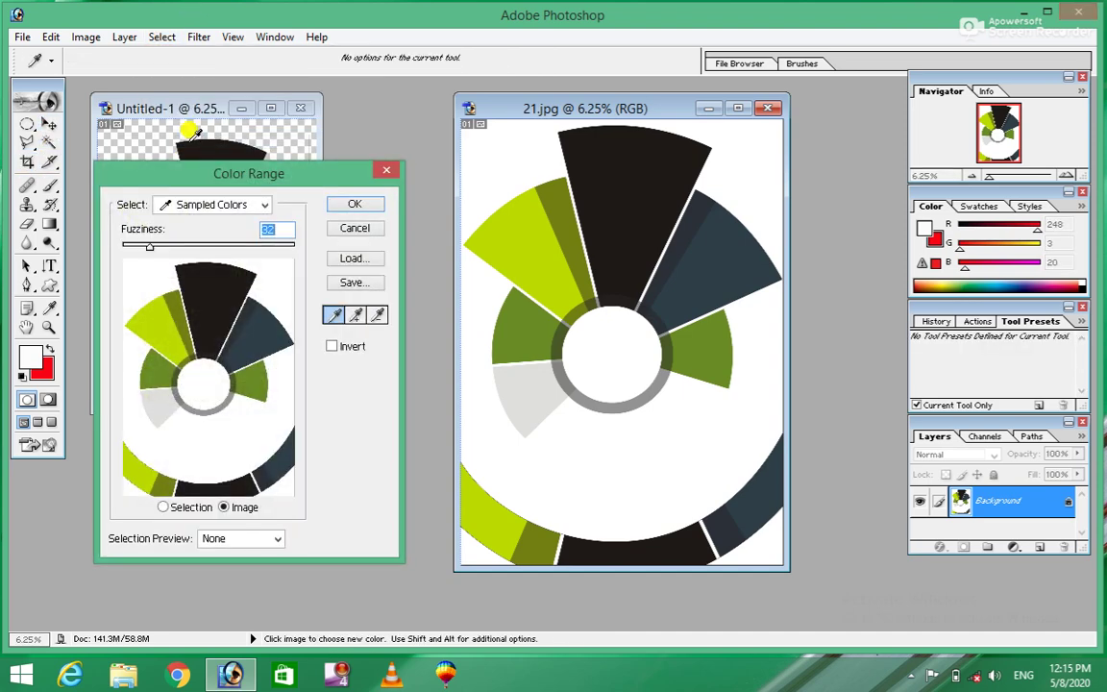
pyautogui.click(162, 507)
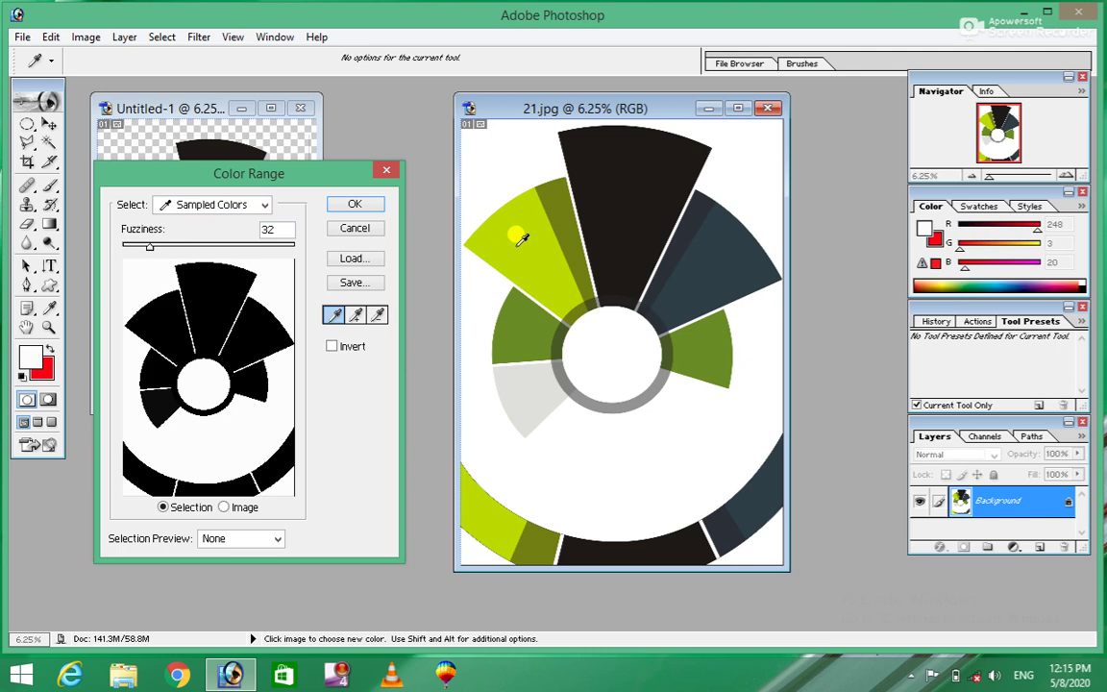
pyautogui.click(520, 240)
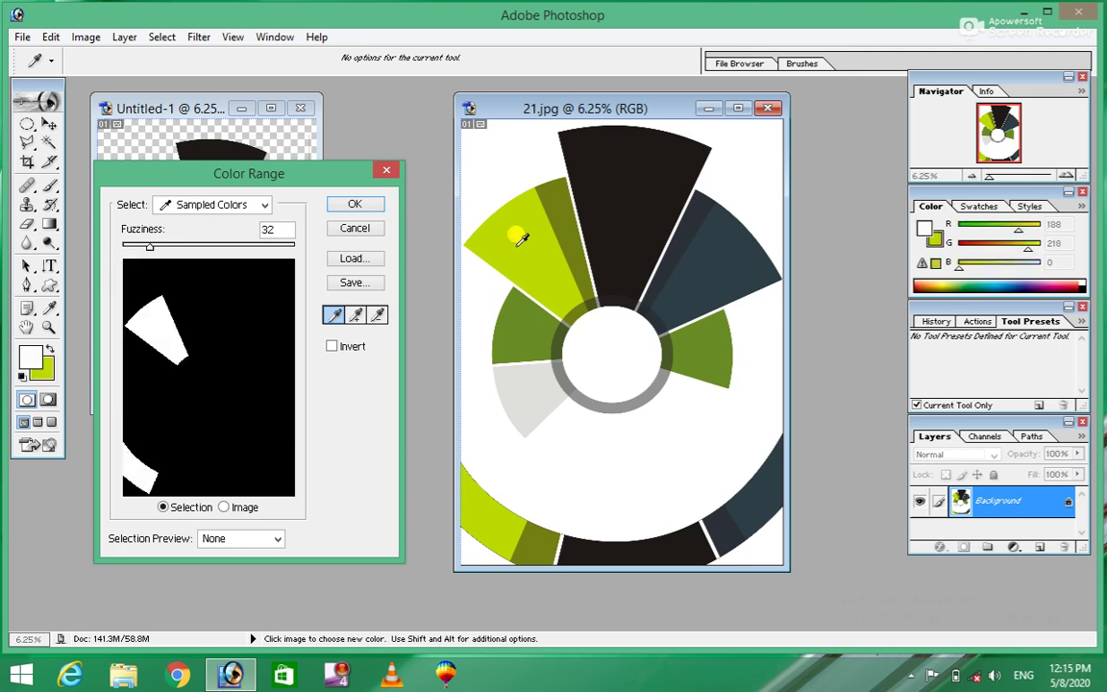
pyautogui.click(565, 189)
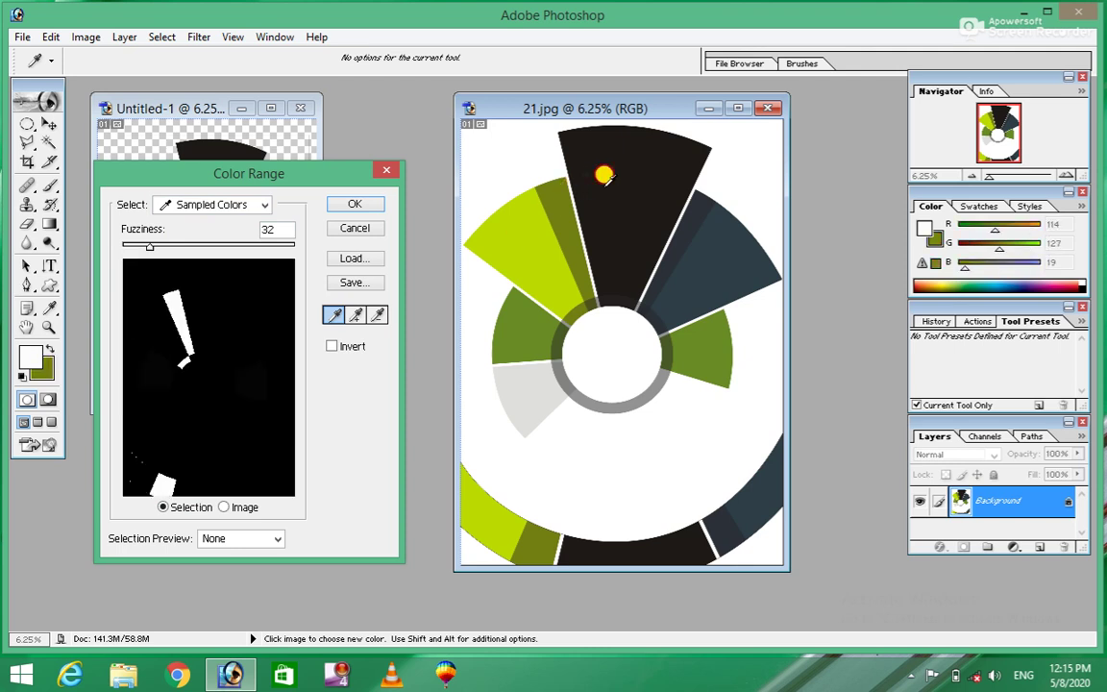
pyautogui.click(610, 173)
pyautogui.click(716, 217)
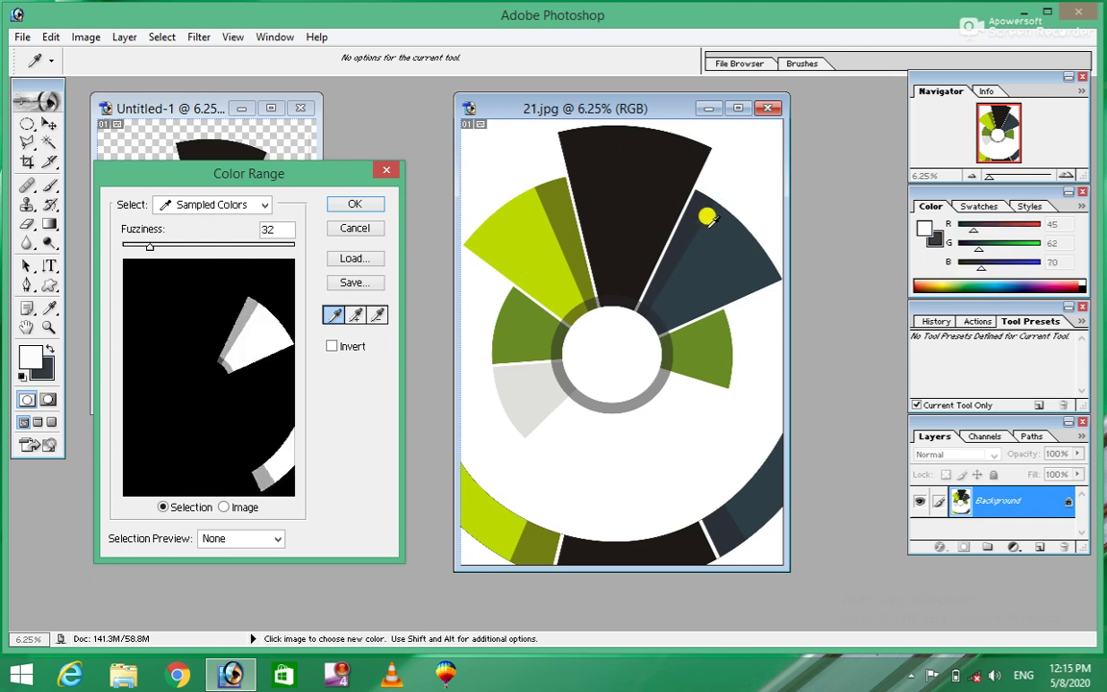
pyautogui.click(700, 218)
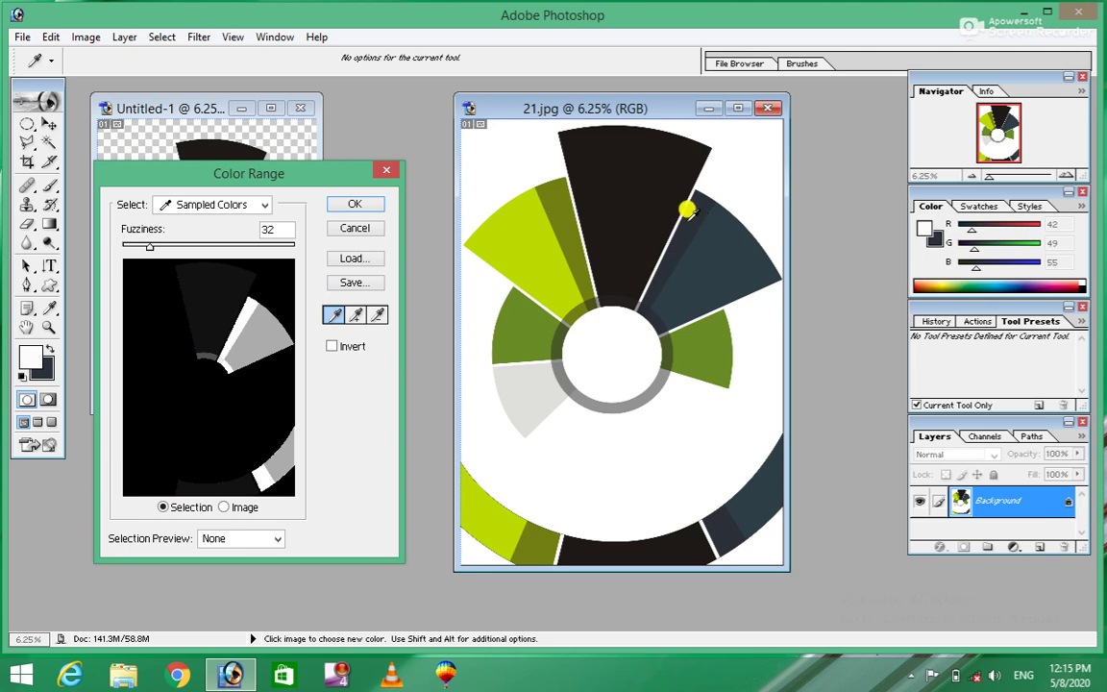
pyautogui.click(359, 205)
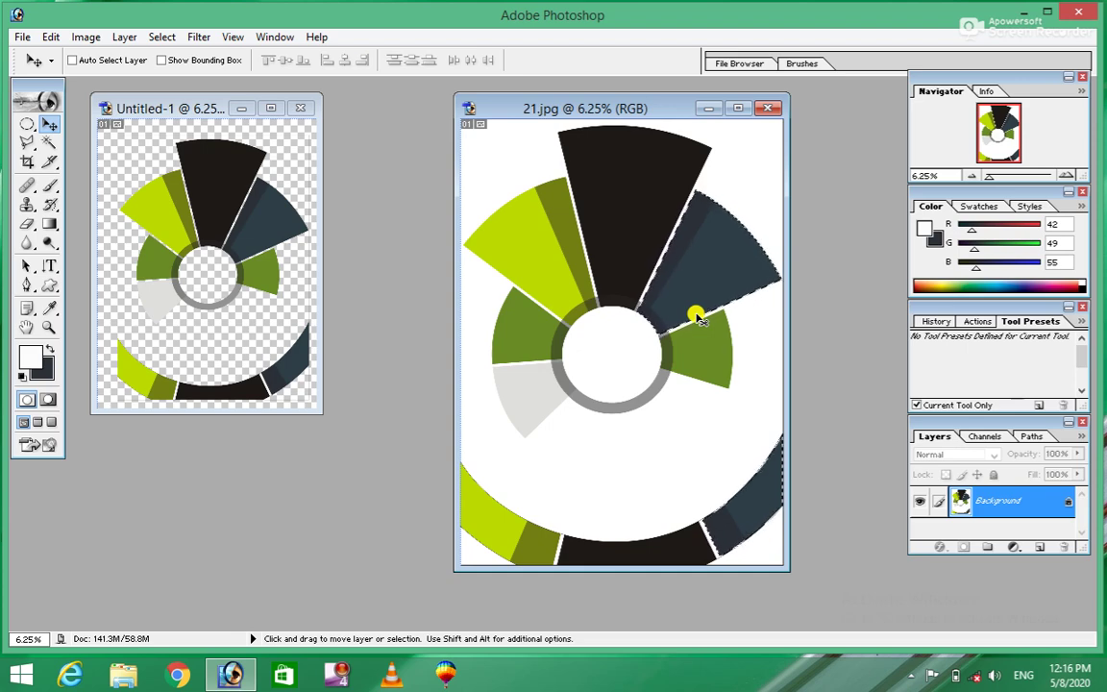
# Color Range-select the lime-green wedge, dismissing the no-pixels-selected warning
pyautogui.click(162, 38)
pyautogui.click(204, 141)
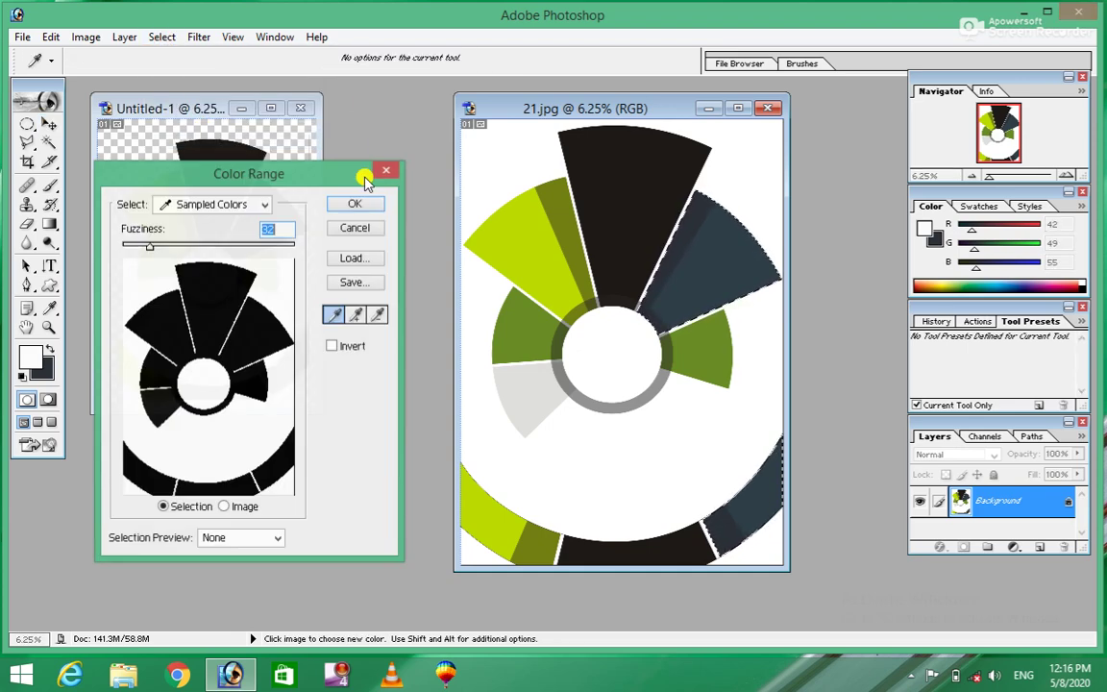
pyautogui.click(529, 246)
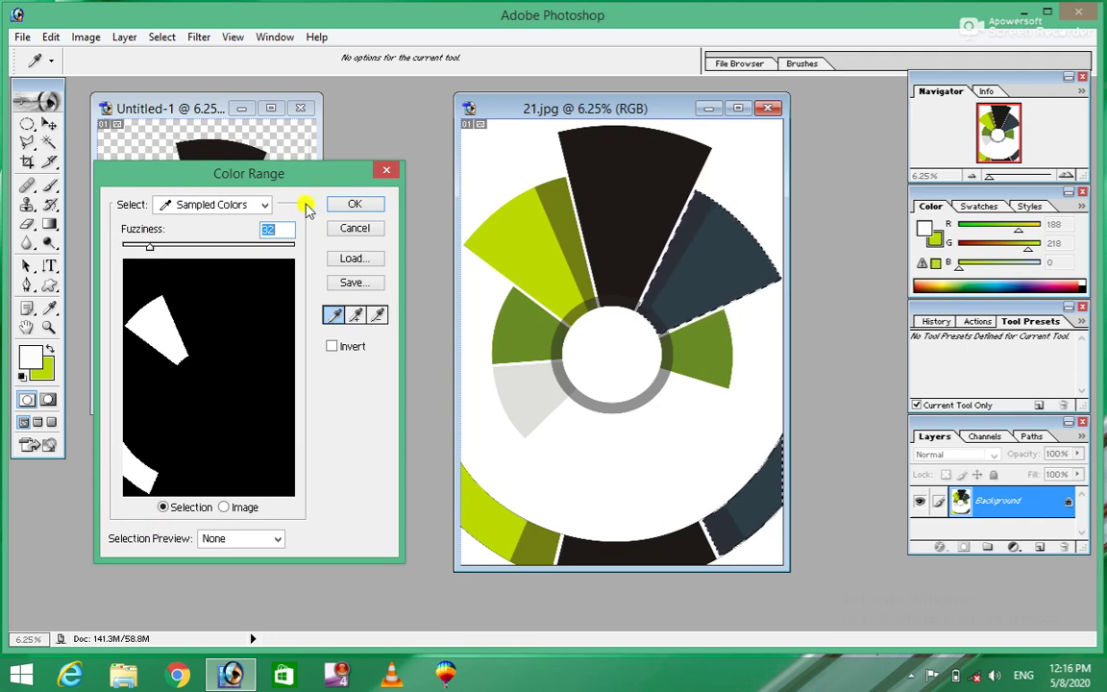
pyautogui.click(346, 205)
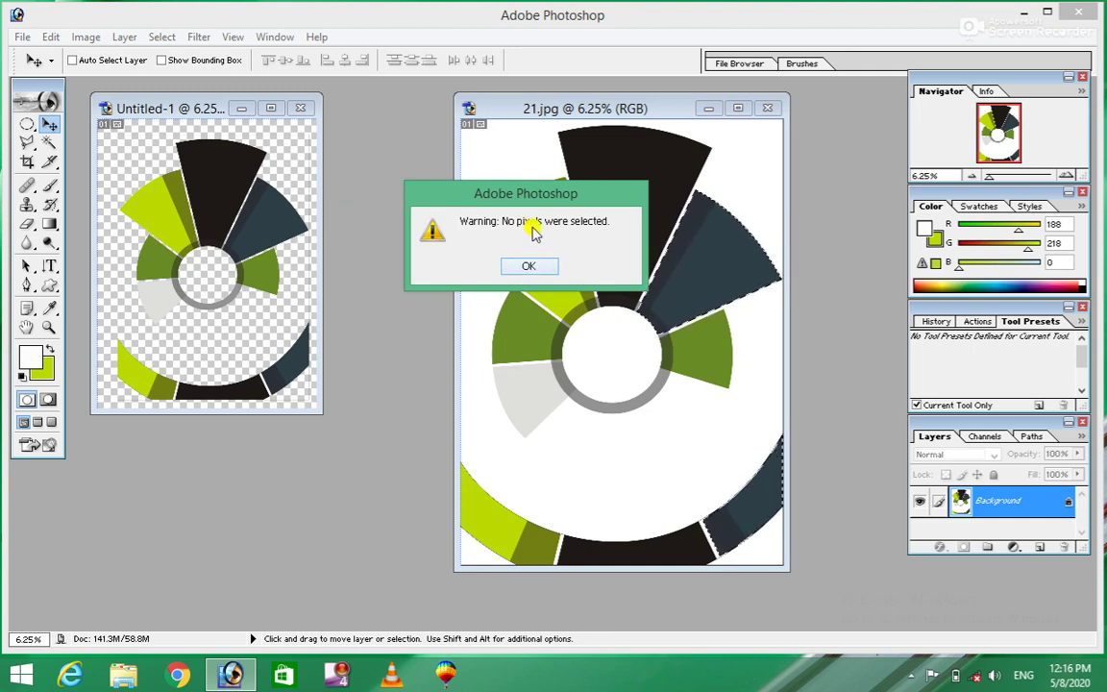
pyautogui.click(527, 267)
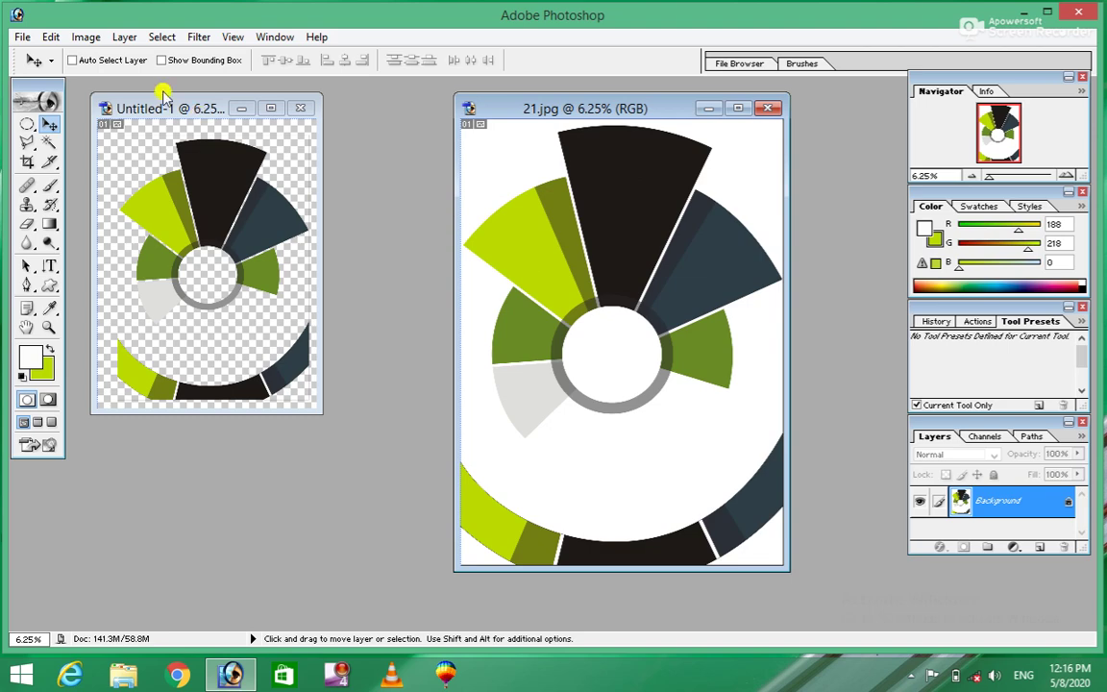
# Color Range-select the yellow-green wedge, then deselect it with Ctrl+D
pyautogui.click(154, 36)
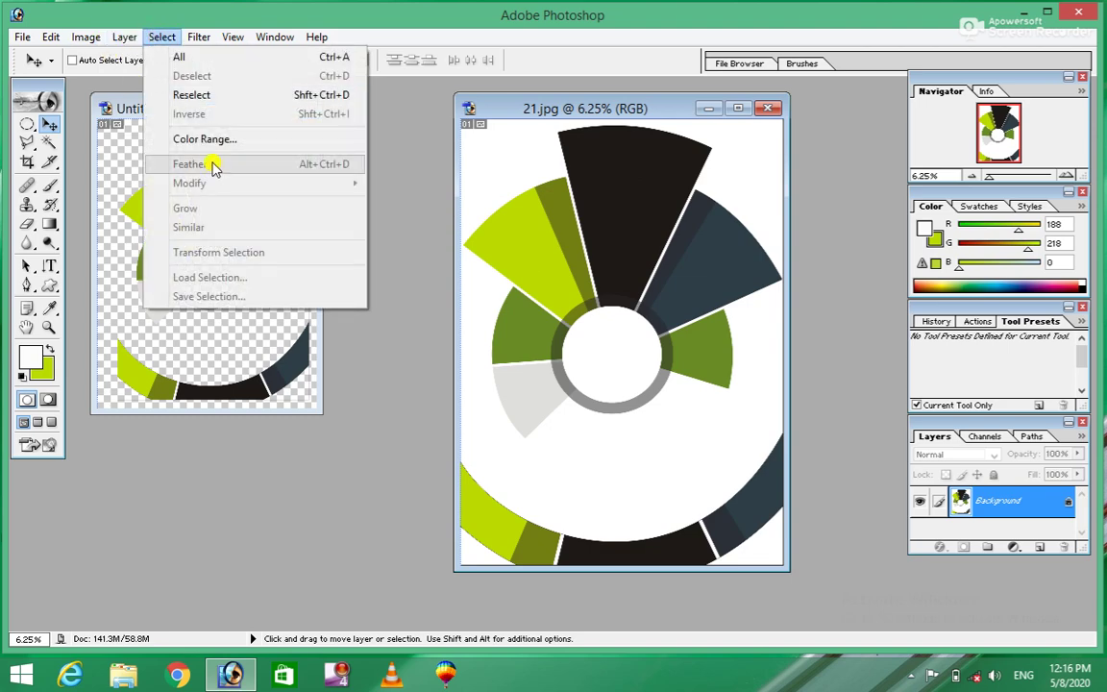
pyautogui.click(212, 140)
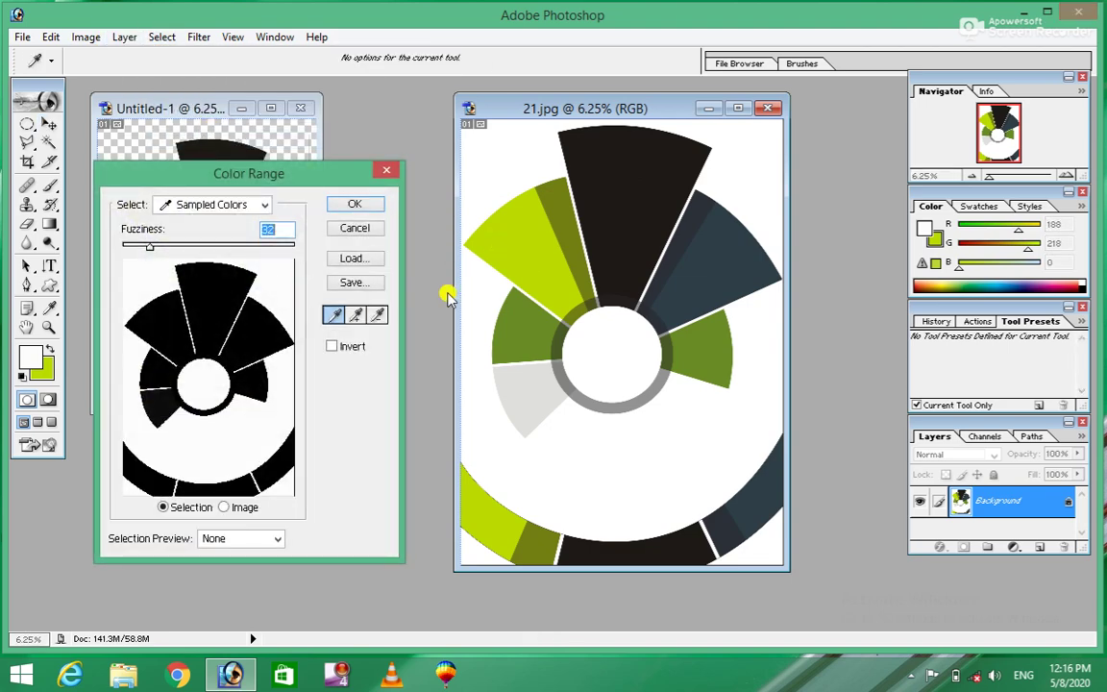
pyautogui.click(473, 235)
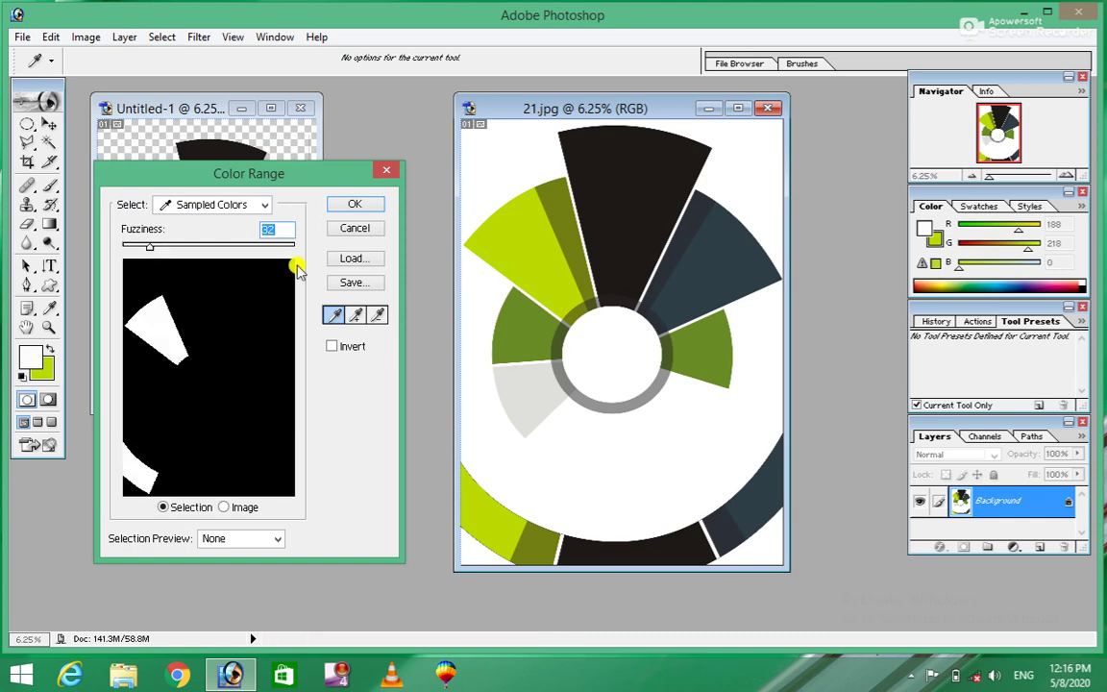
pyautogui.click(353, 205)
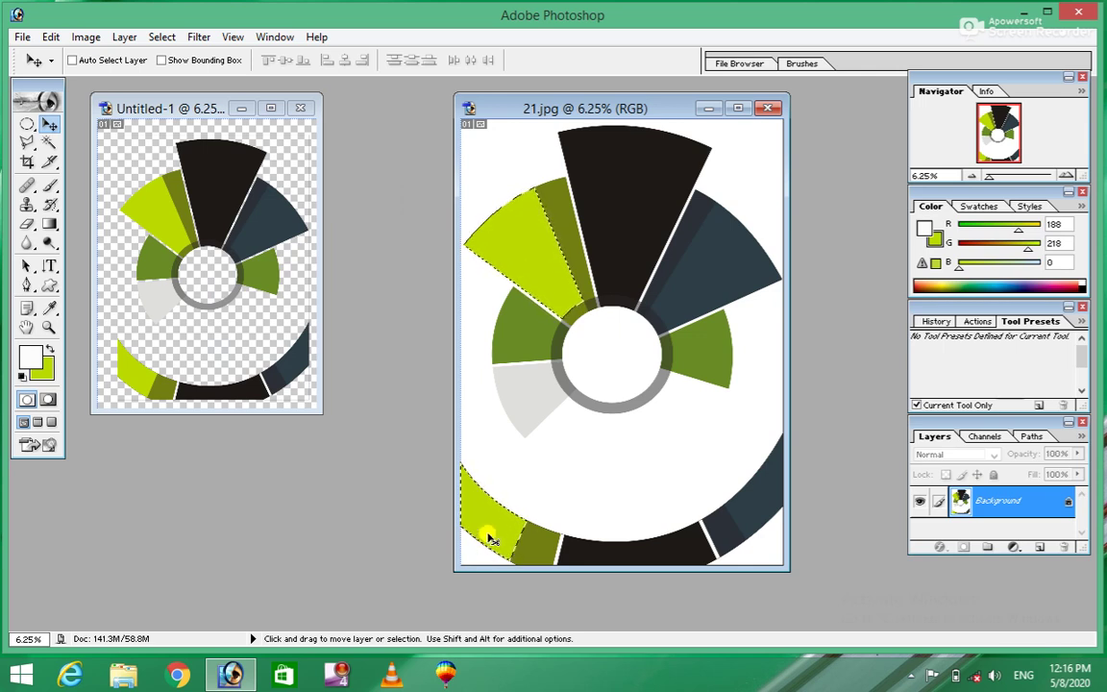
pyautogui.click(162, 36)
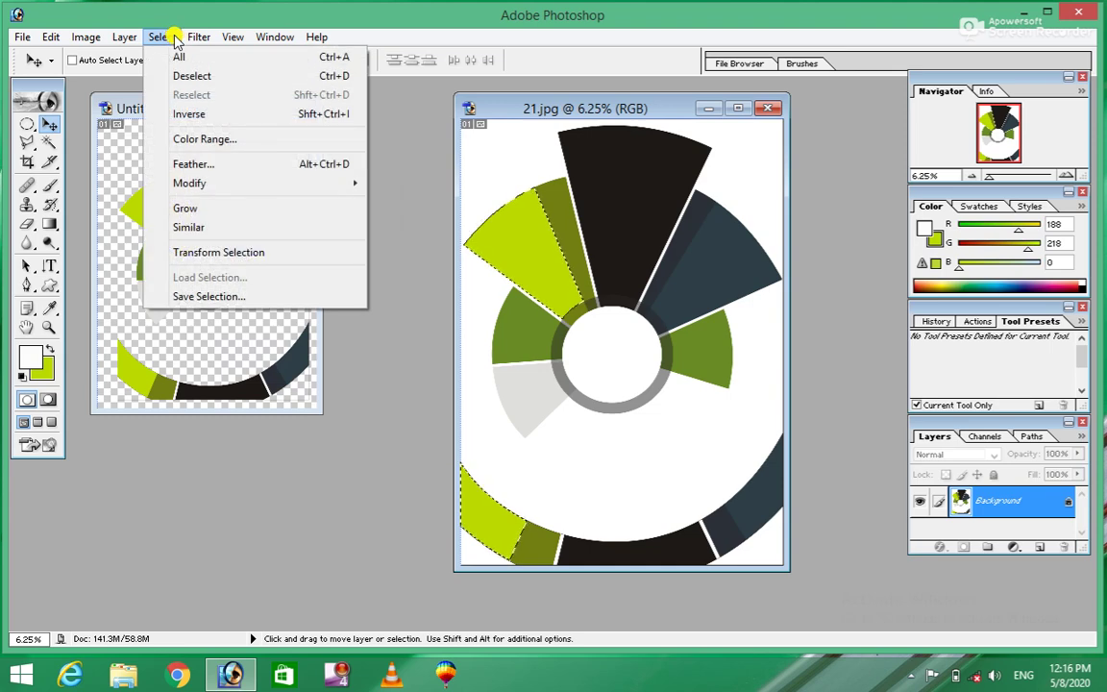
pyautogui.hotkey('ctrl', 'd')
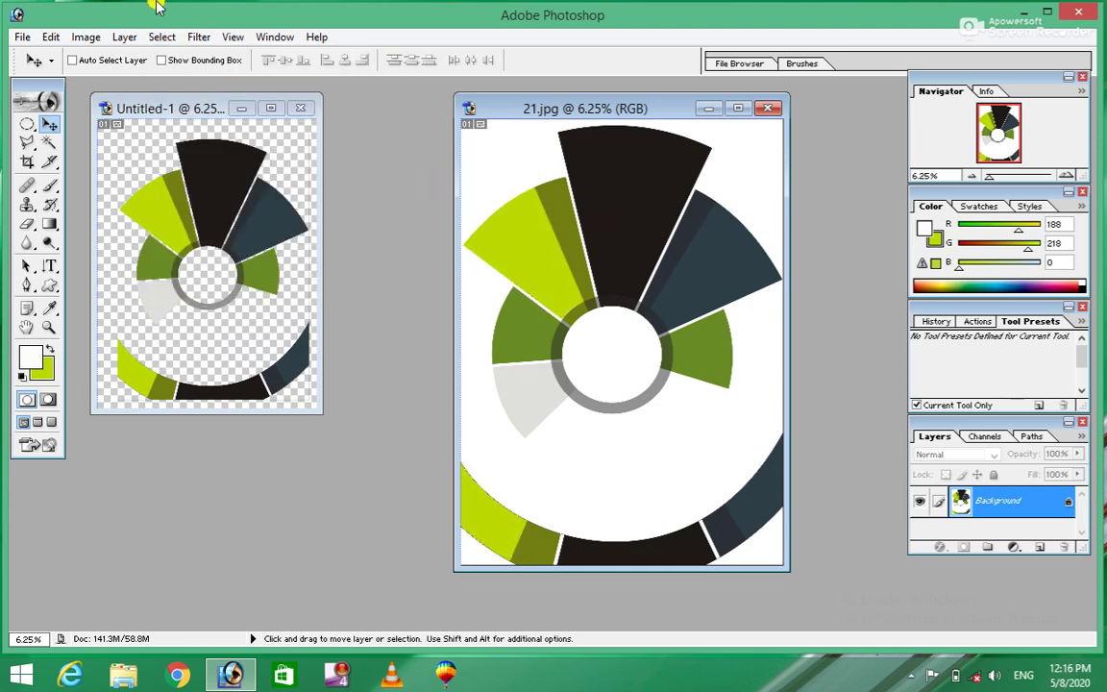
# Color Range-select the black top sector in Image preview, then deselect it
pyautogui.click(160, 36)
pyautogui.click(193, 138)
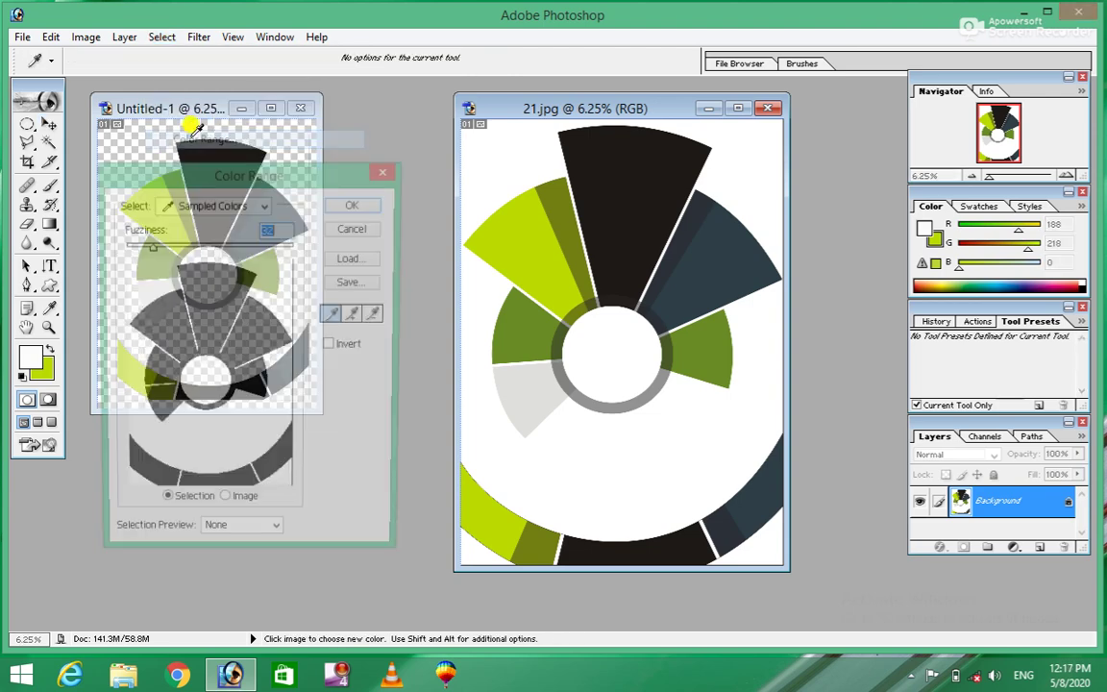
pyautogui.click(224, 508)
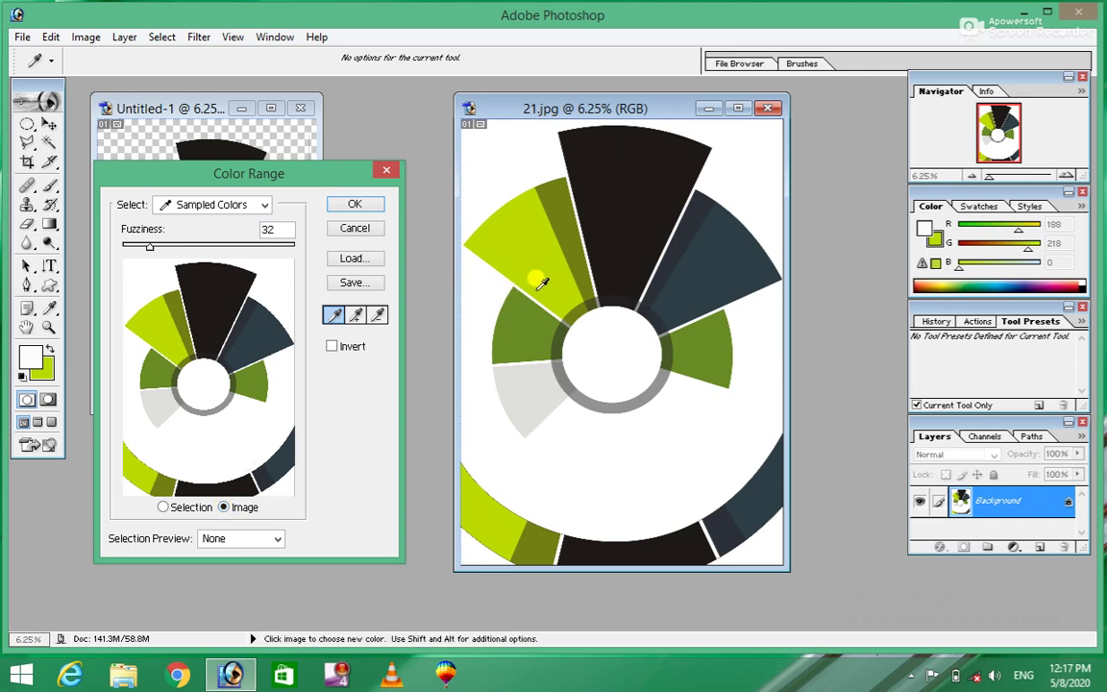
pyautogui.click(616, 193)
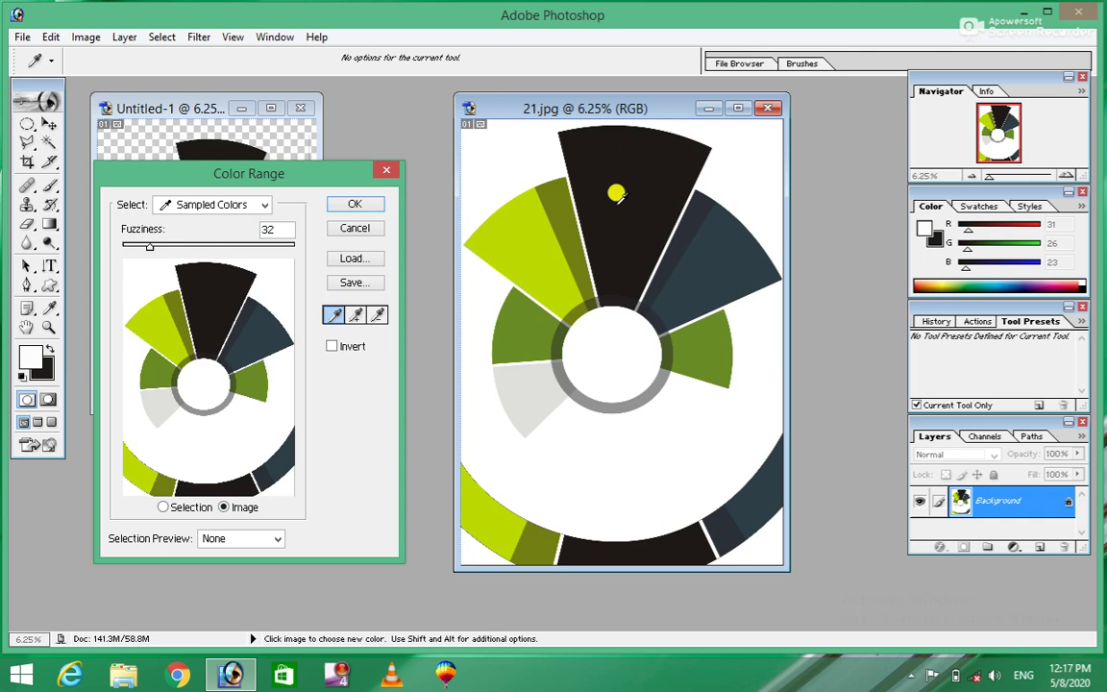
pyautogui.click(352, 207)
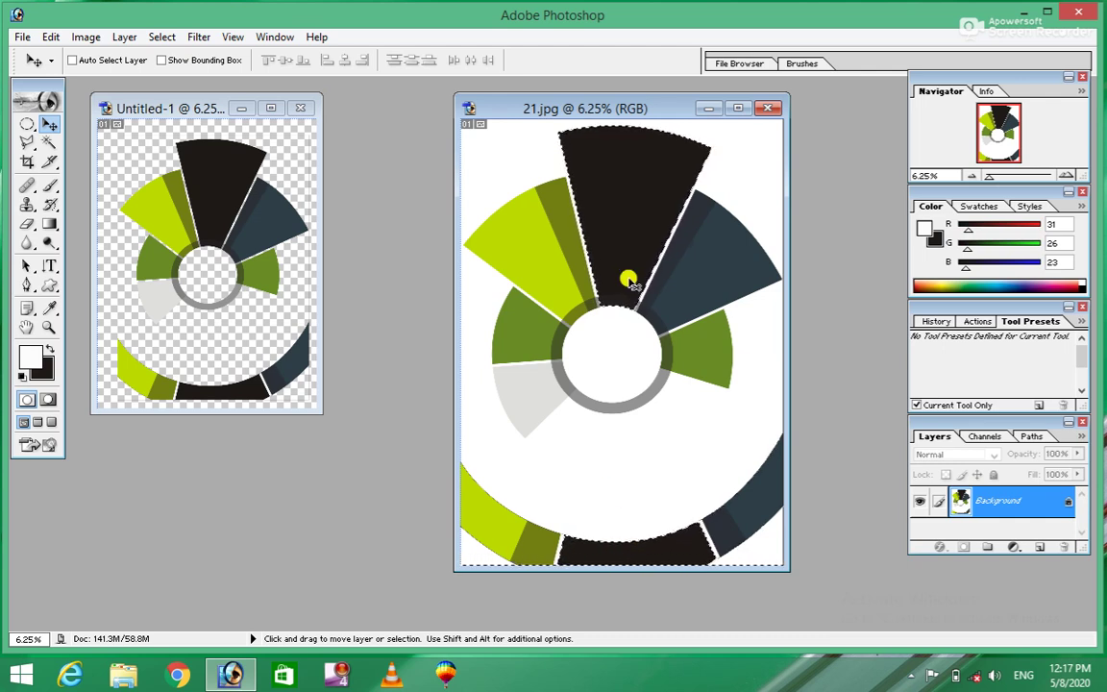
pyautogui.hotkey('ctrl', 'd')
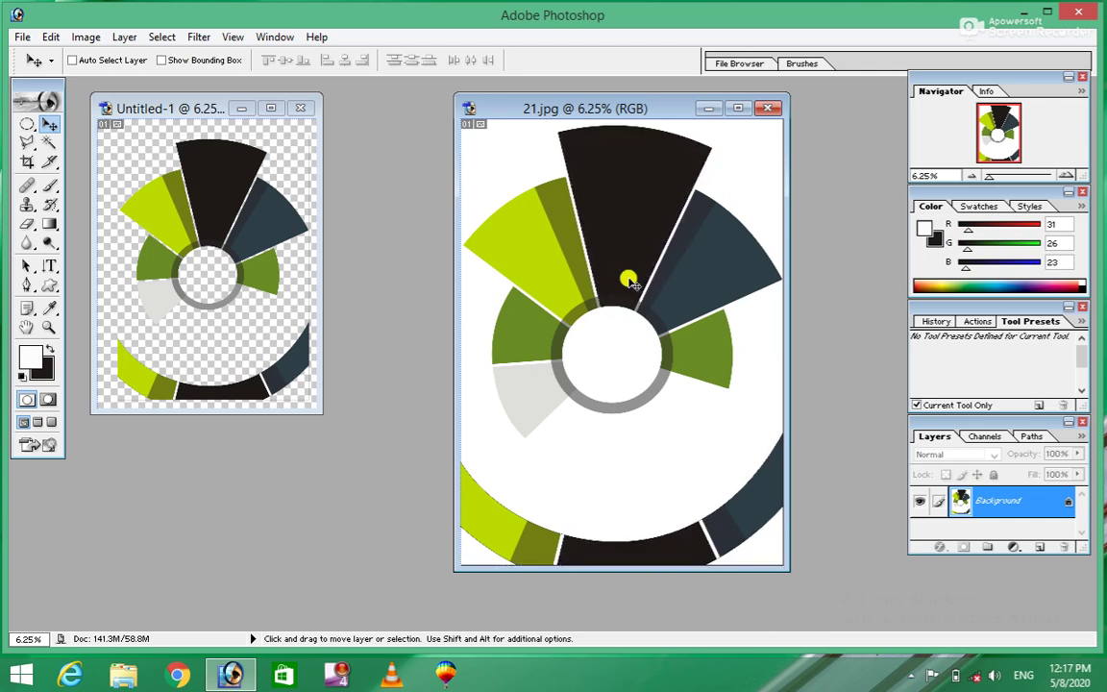
# Reopen Color Range in Selection preview, cancel it, and close the Select menu unused
pyautogui.click(124, 37)
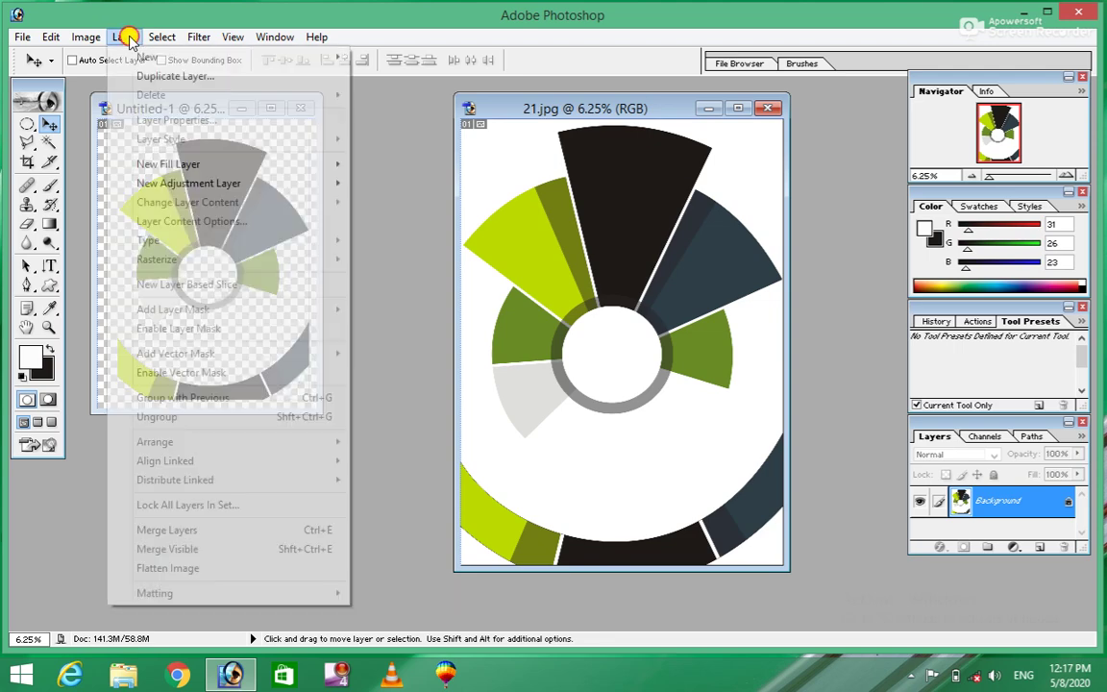
pyautogui.click(182, 138)
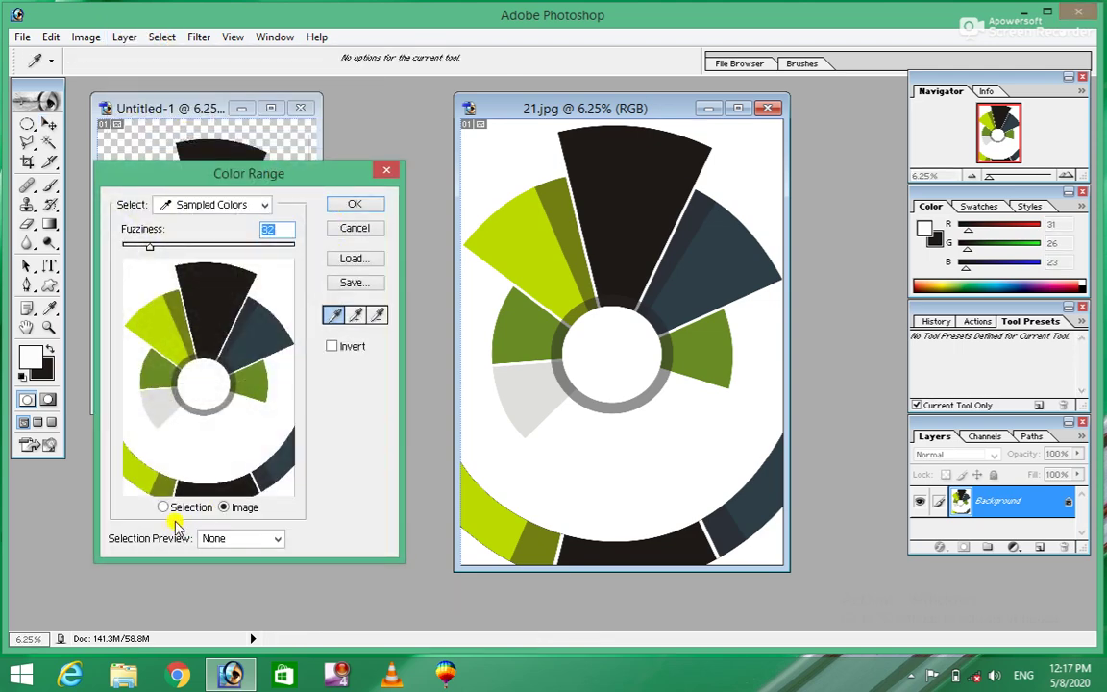
pyautogui.click(162, 506)
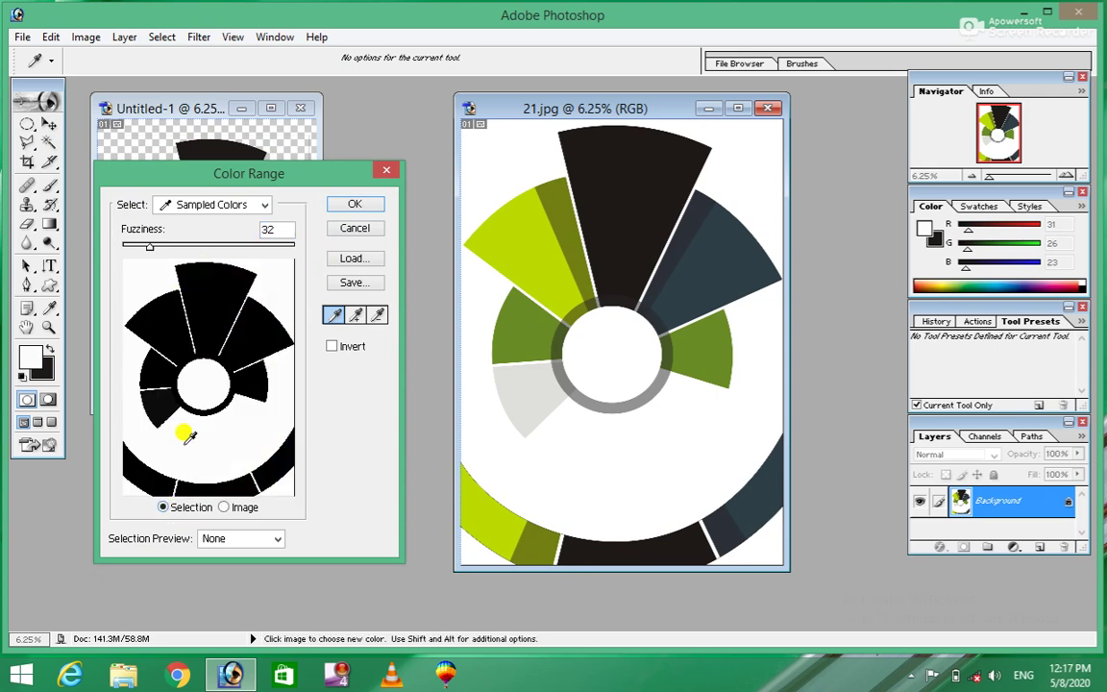
pyautogui.click(354, 229)
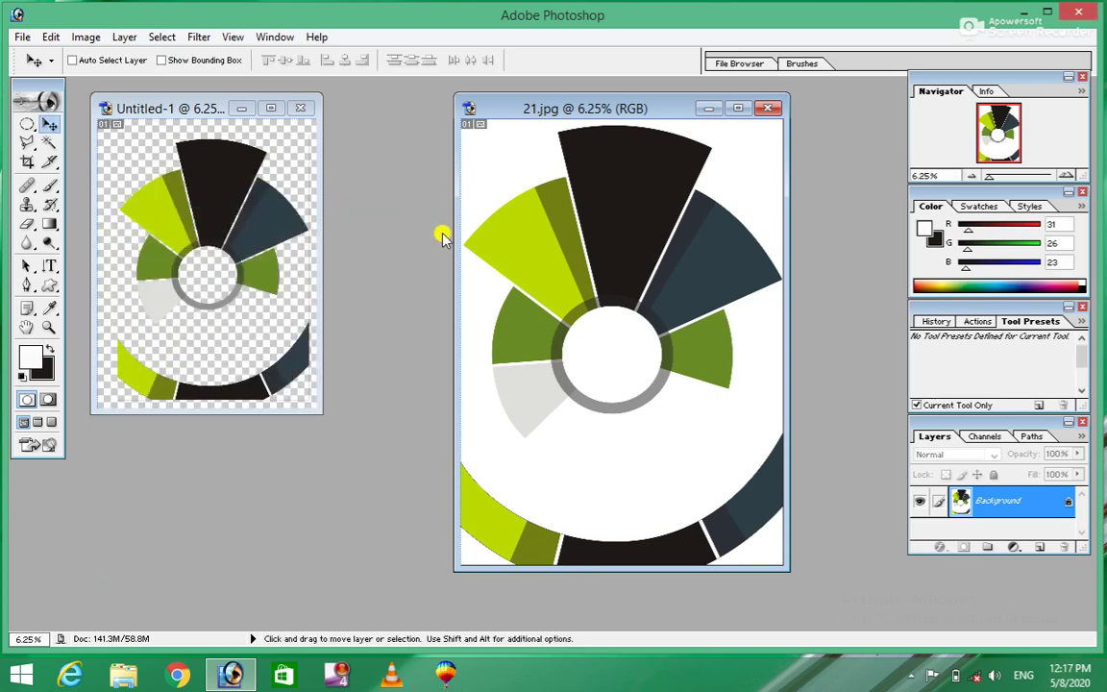
pyautogui.click(162, 36)
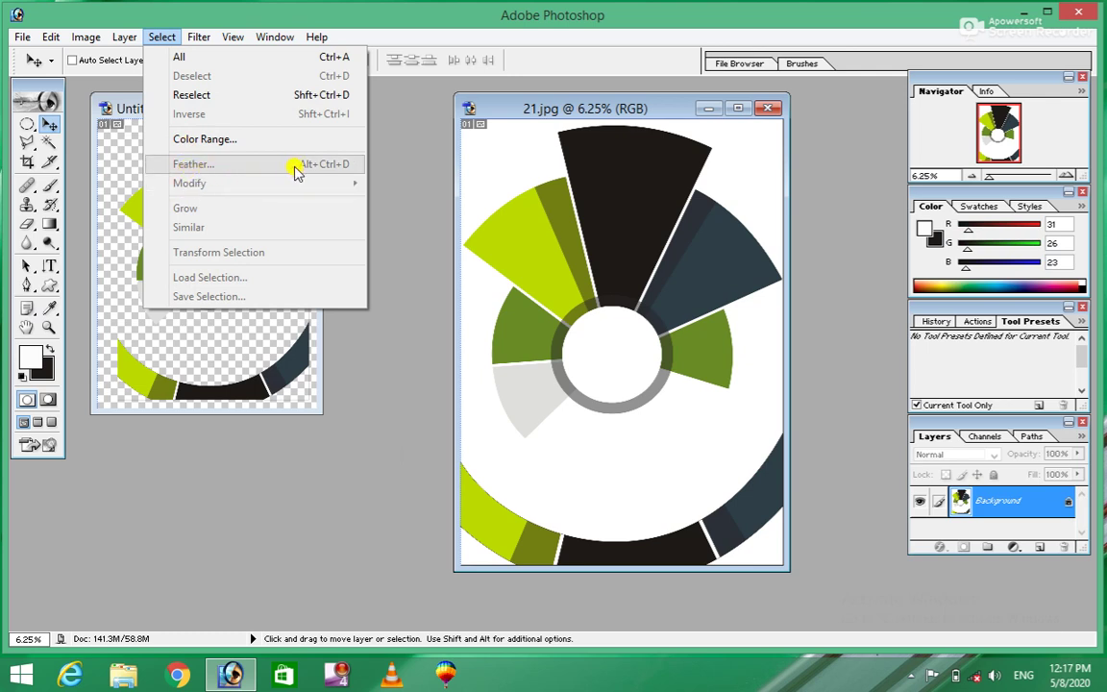
pyautogui.click(544, 242)
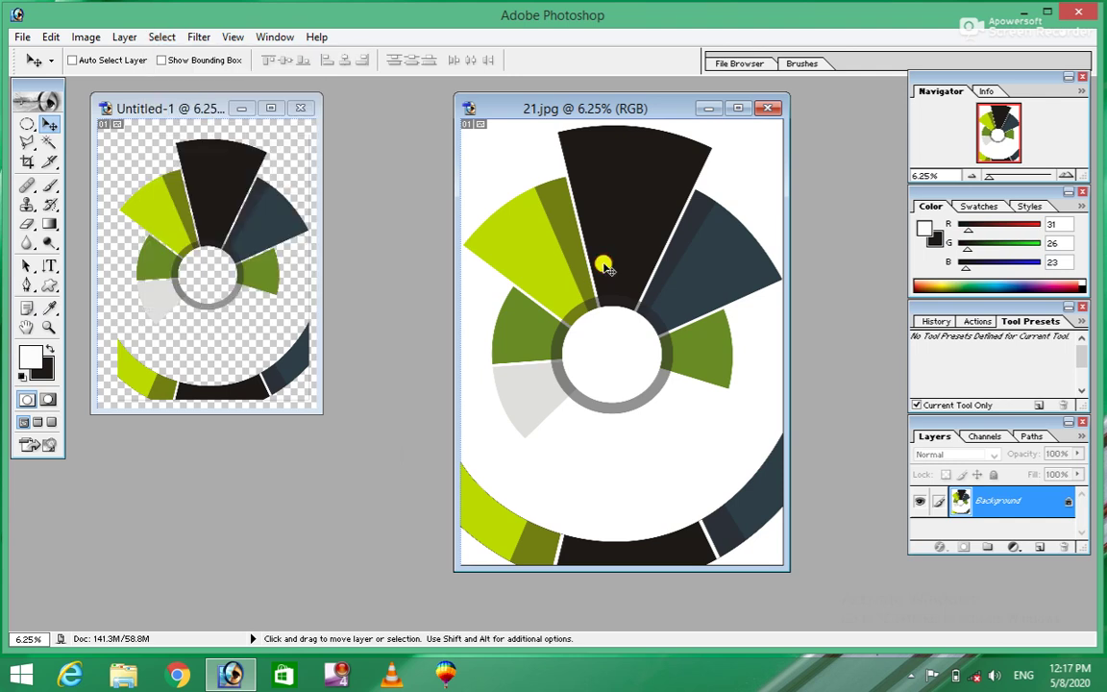
# Draw an elliptical marquee over the top of the wheel in 21.jpg and copy it
pyautogui.click(27, 123)
pyautogui.moveTo(501, 169); pyautogui.dragTo(708, 361)
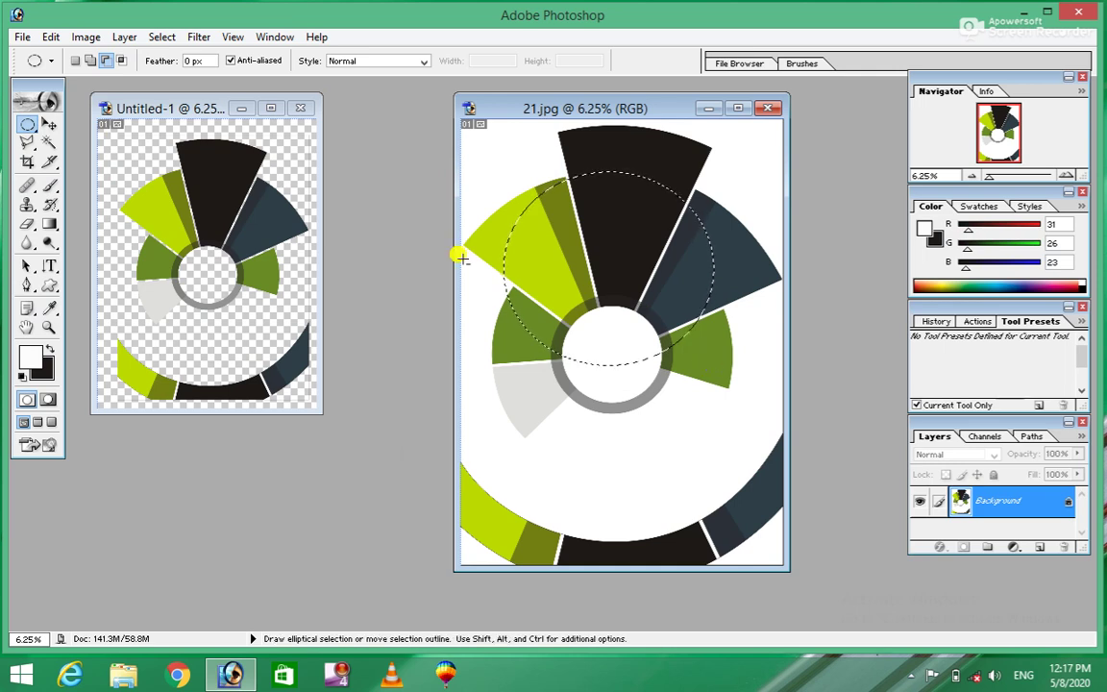
pyautogui.click(157, 38)
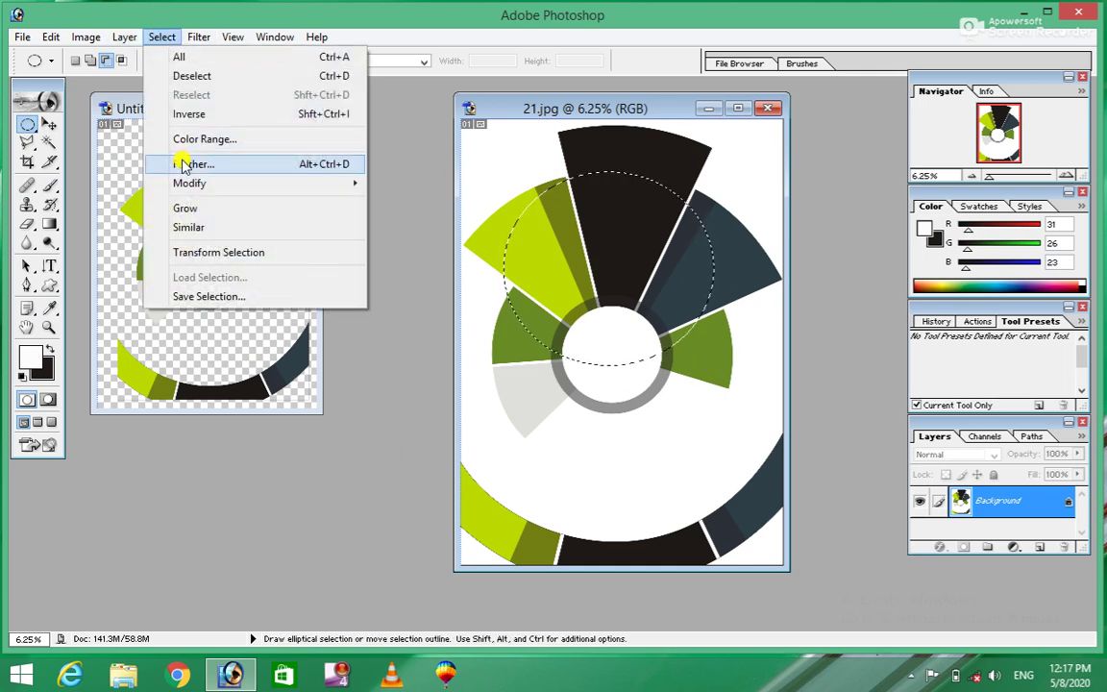
pyautogui.click(240, 327)
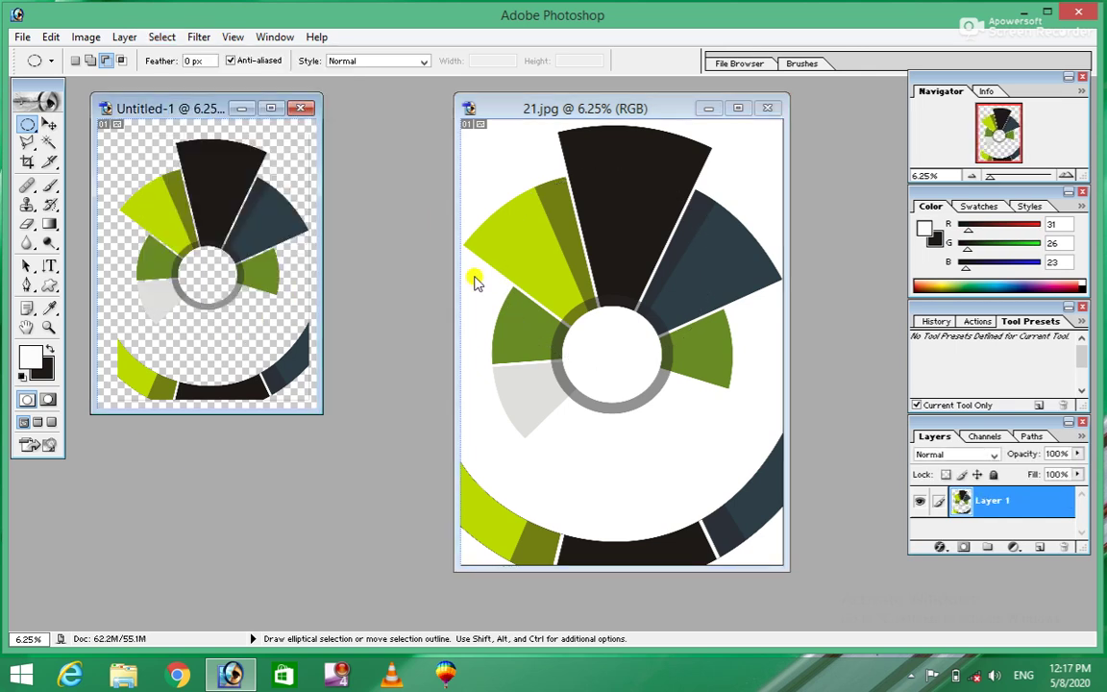
pyautogui.click(516, 181)
pyautogui.moveTo(503, 173); pyautogui.dragTo(712, 365)
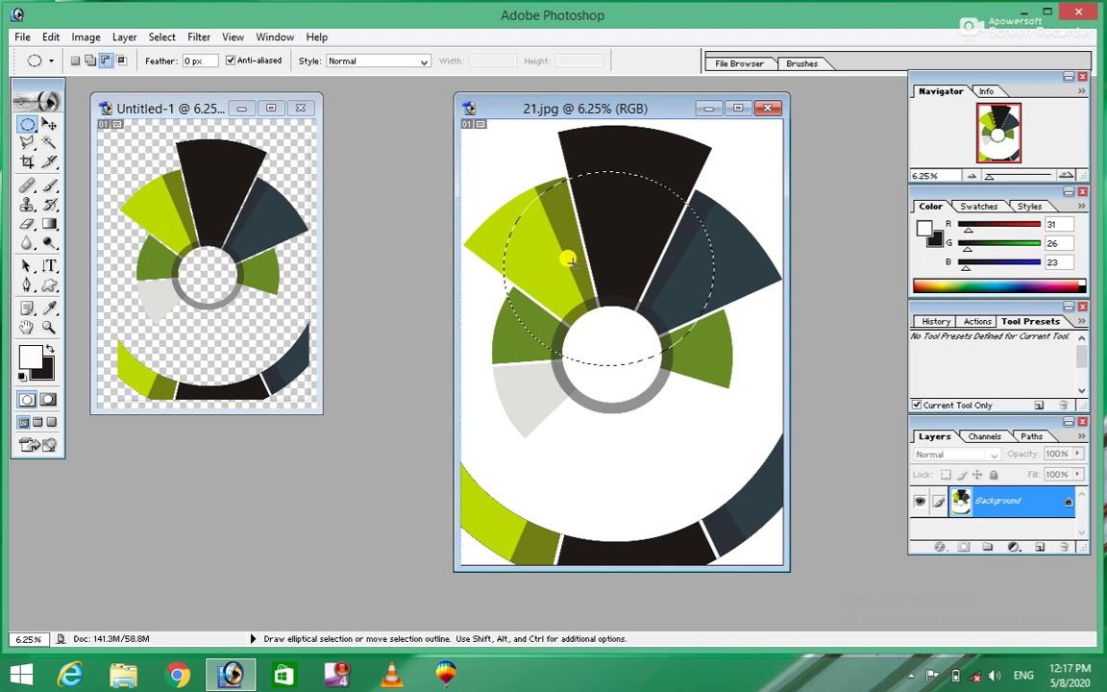
pyautogui.press('ctrl')
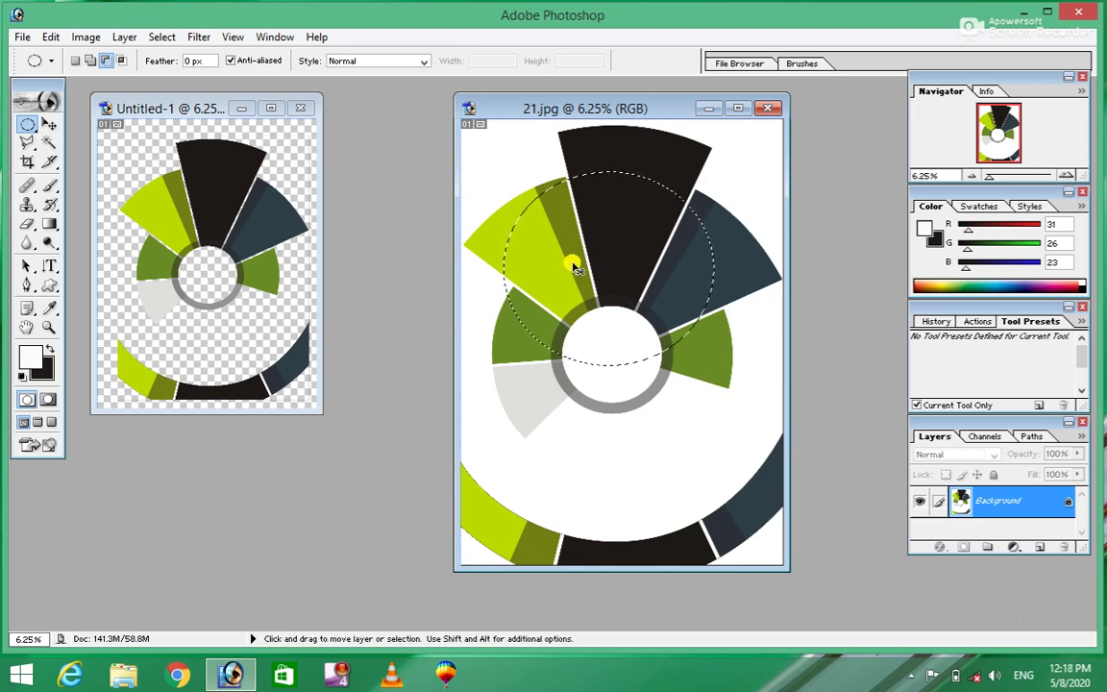
# Create a new document with White background contents
pyautogui.hotkey('ctrl', 'n')
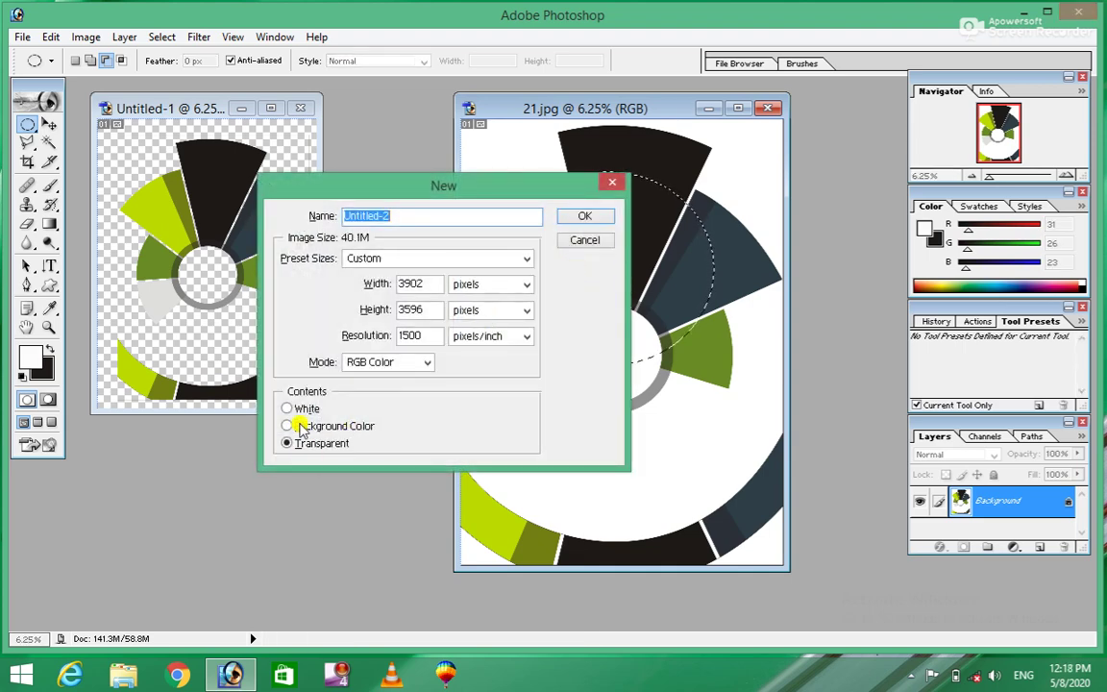
pyautogui.click(298, 411)
pyautogui.click(584, 215)
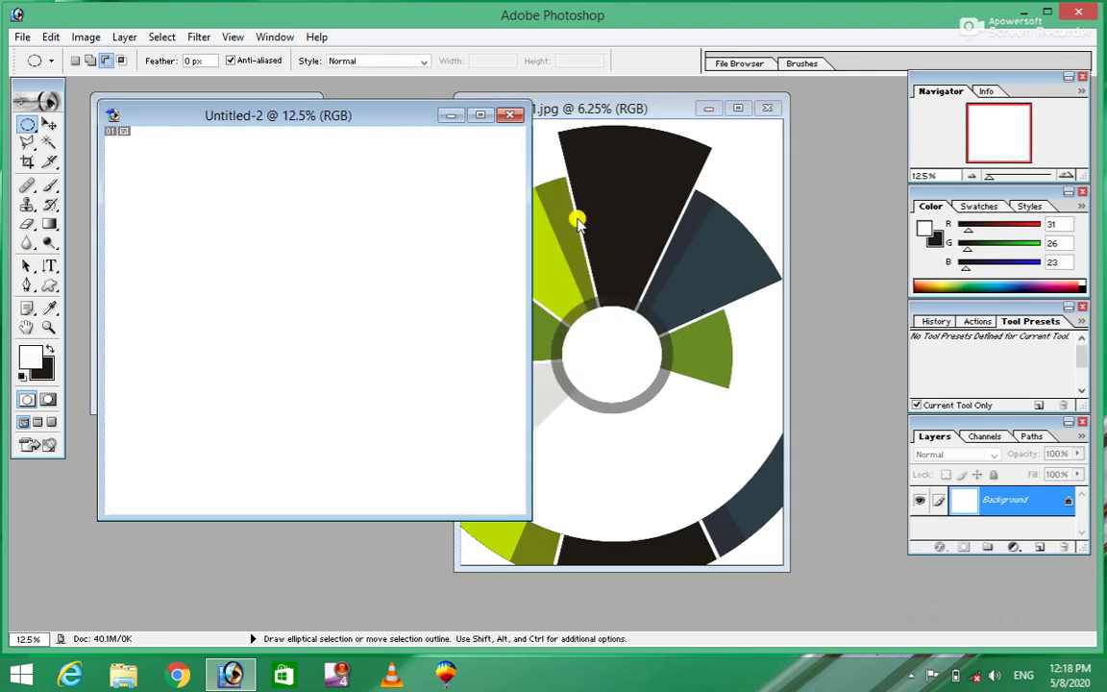
# Paste the wheel piece, scale it to about 57%, and move it toward the top-left
pyautogui.click(48, 123)
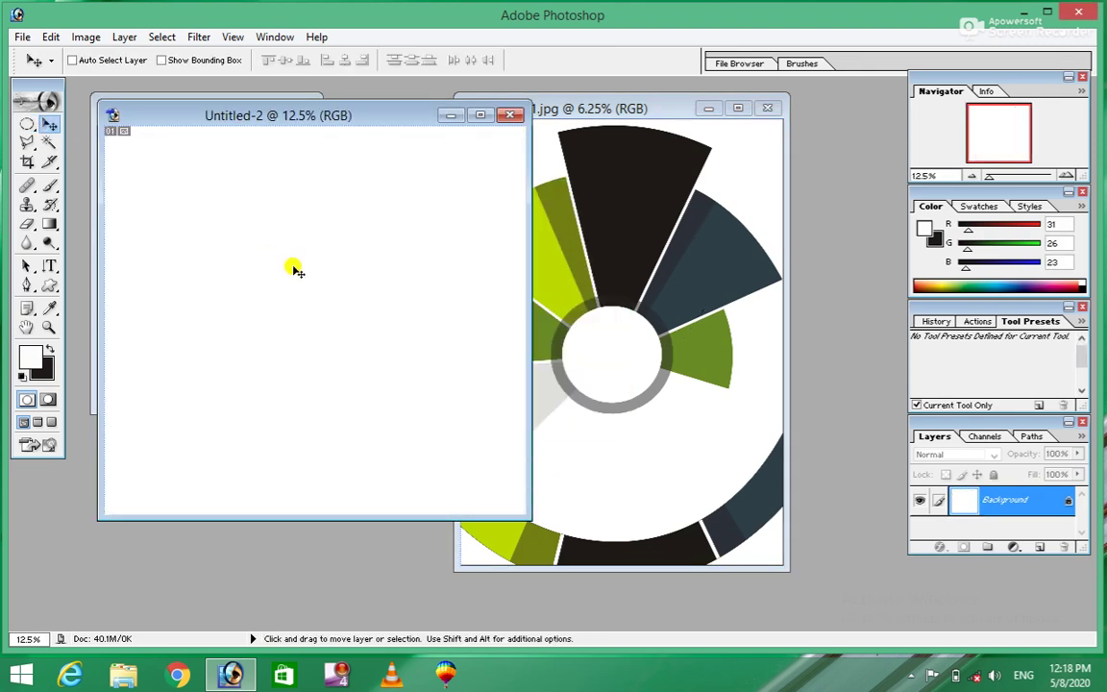
pyautogui.hotkey('ctrl', 'v')
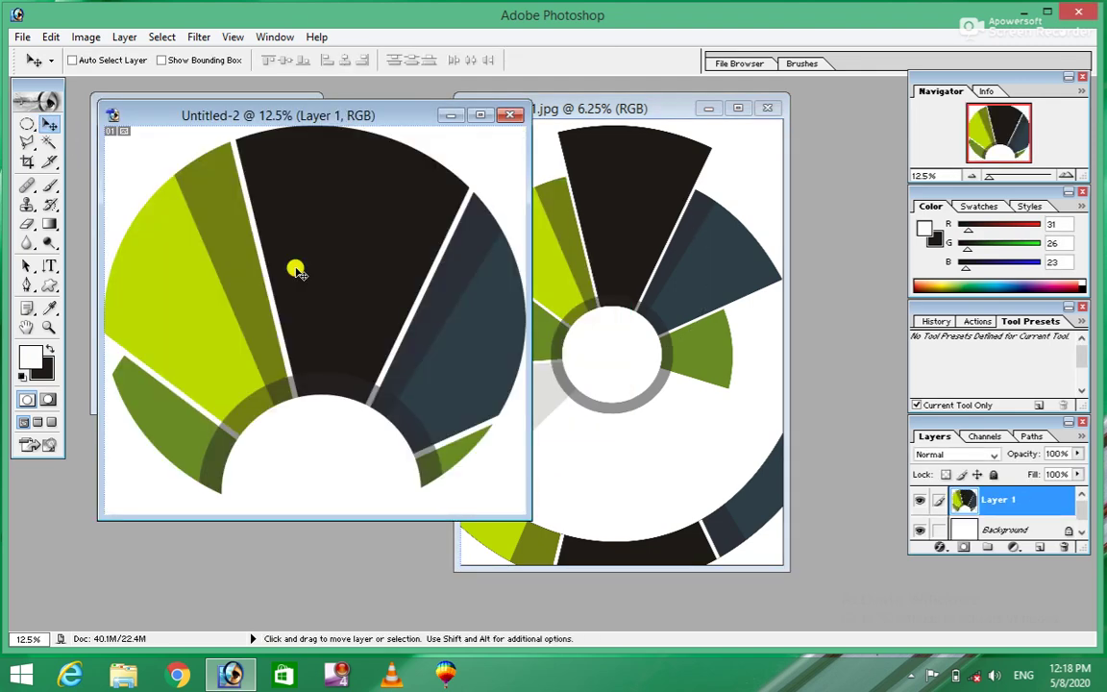
pyautogui.hotkey('ctrl', 't')
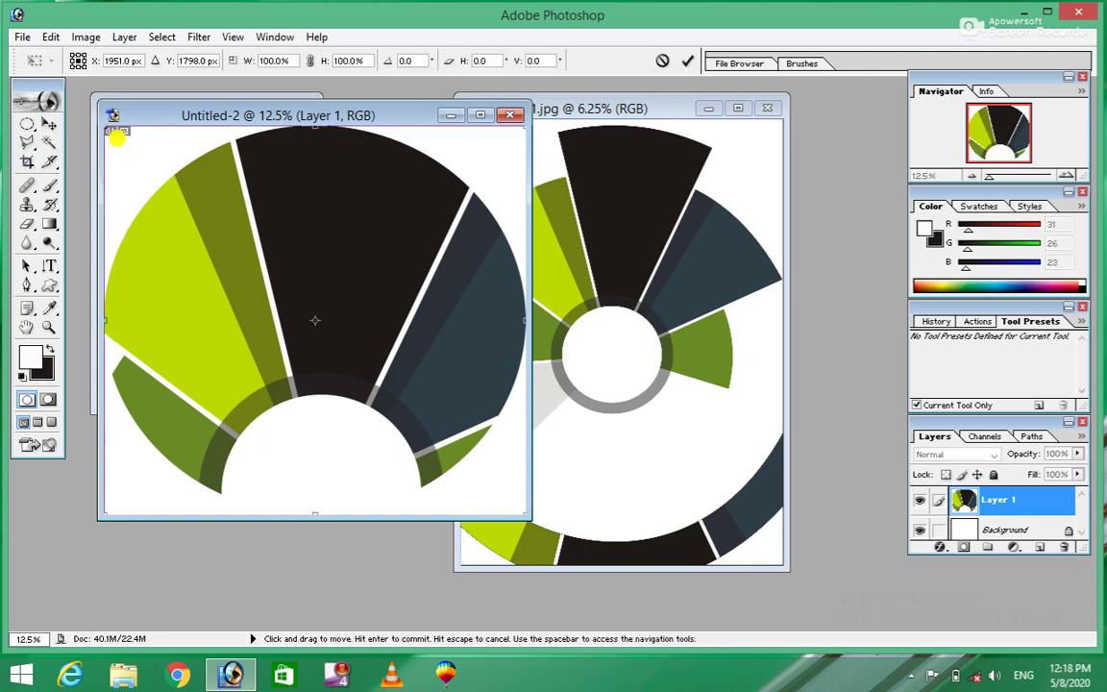
pyautogui.moveTo(102, 122); pyautogui.dragTo(282, 314)
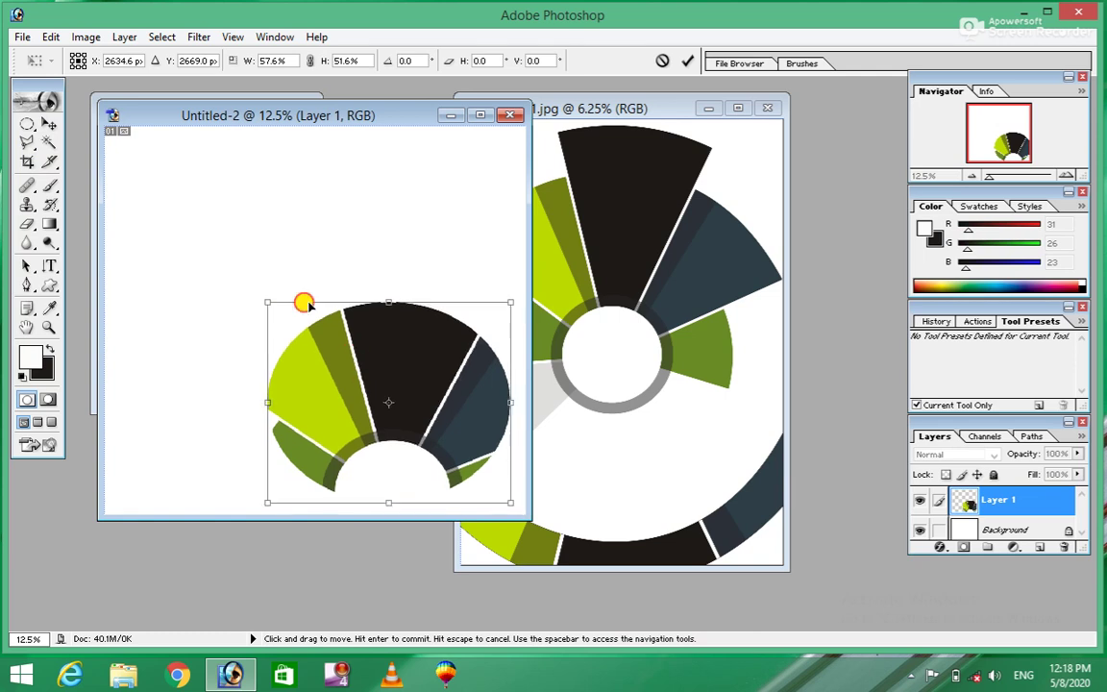
pyautogui.moveTo(374, 370); pyautogui.dragTo(268, 265)
pyautogui.doubleClick(269, 264)
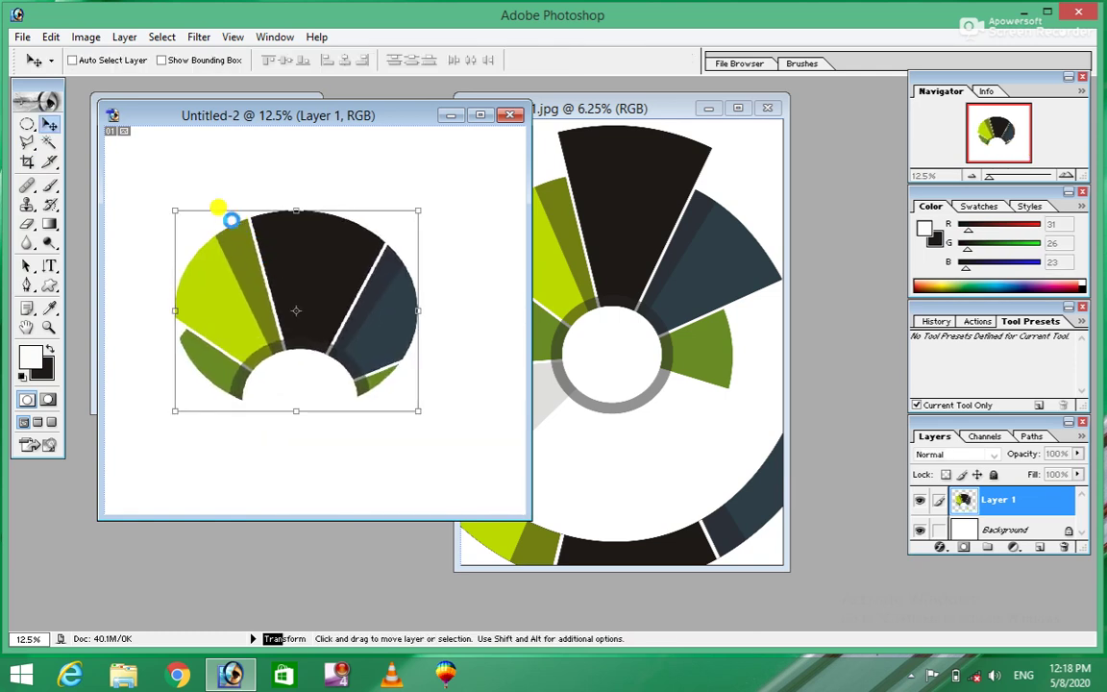
# Pick Layer 1 in Untitled-2 and nudge the wheel piece slightly upward
pyautogui.click(158, 38)
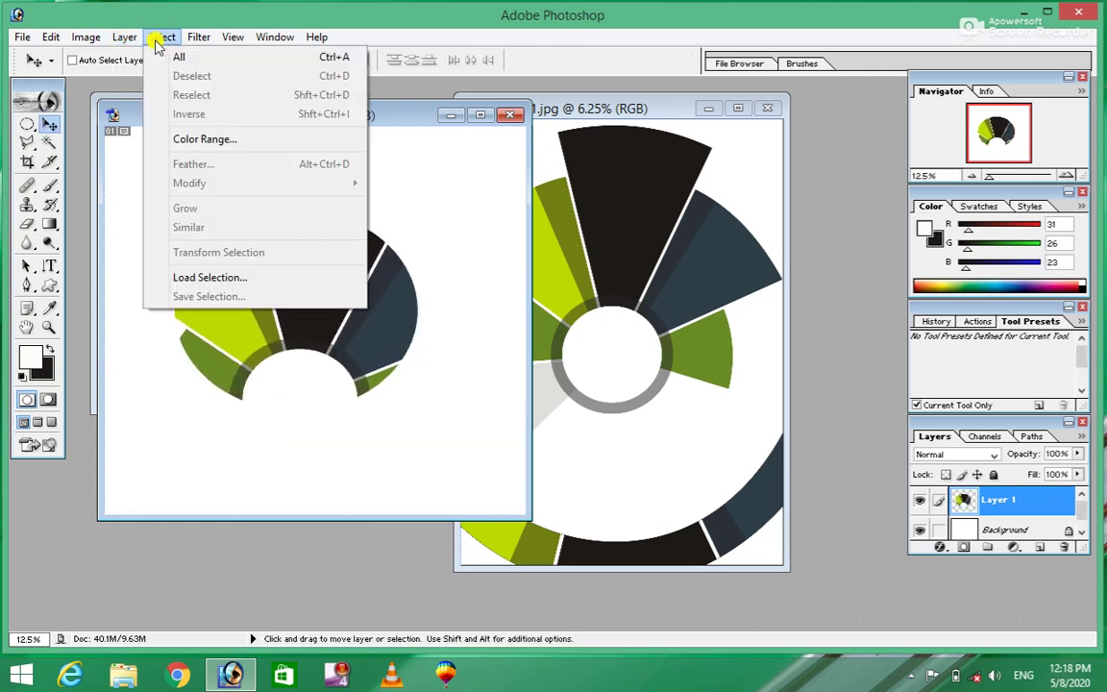
pyautogui.click(334, 267)
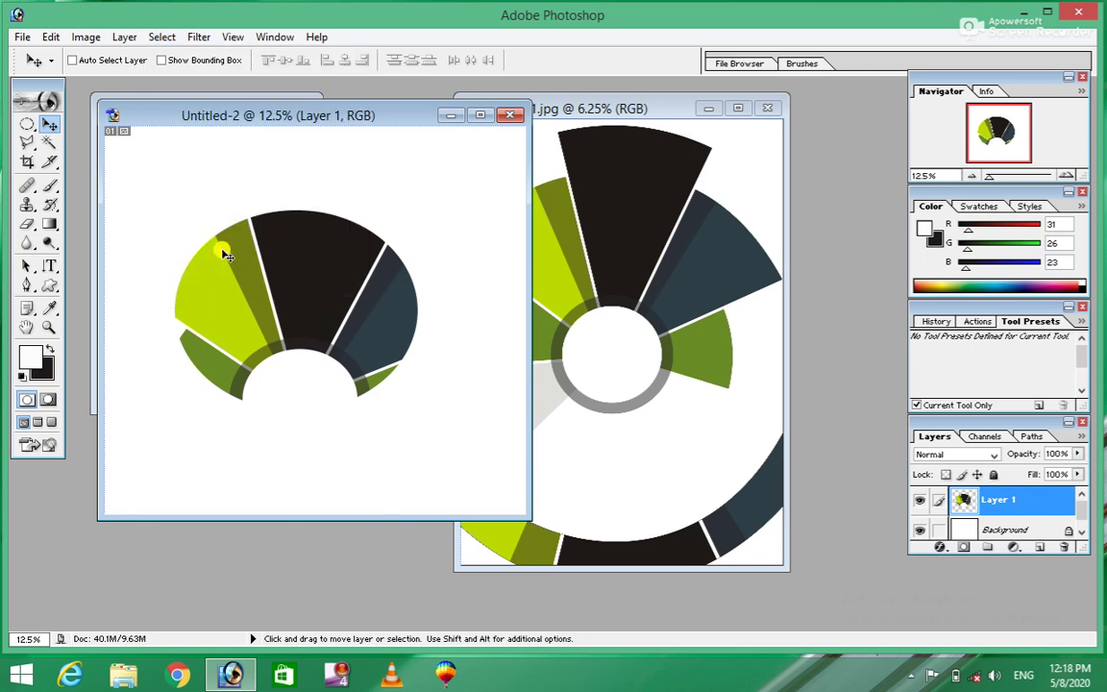
pyautogui.rightClick(279, 289)
pyautogui.click(322, 297)
pyautogui.moveTo(276, 219); pyautogui.dragTo(281, 197)
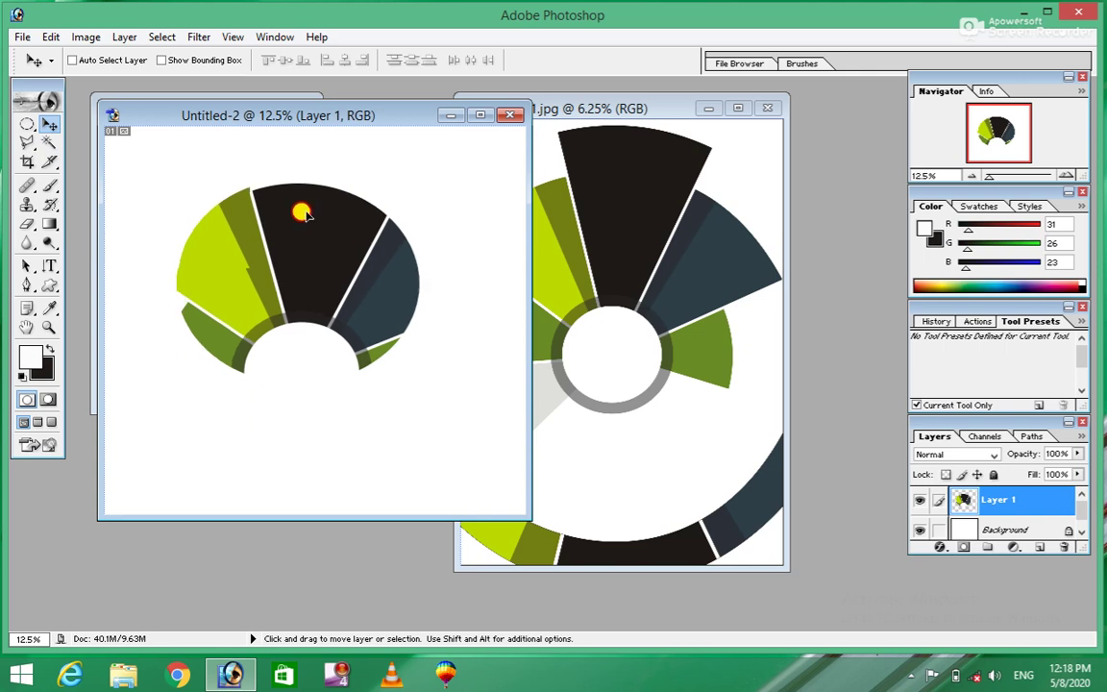
pyautogui.click(160, 35)
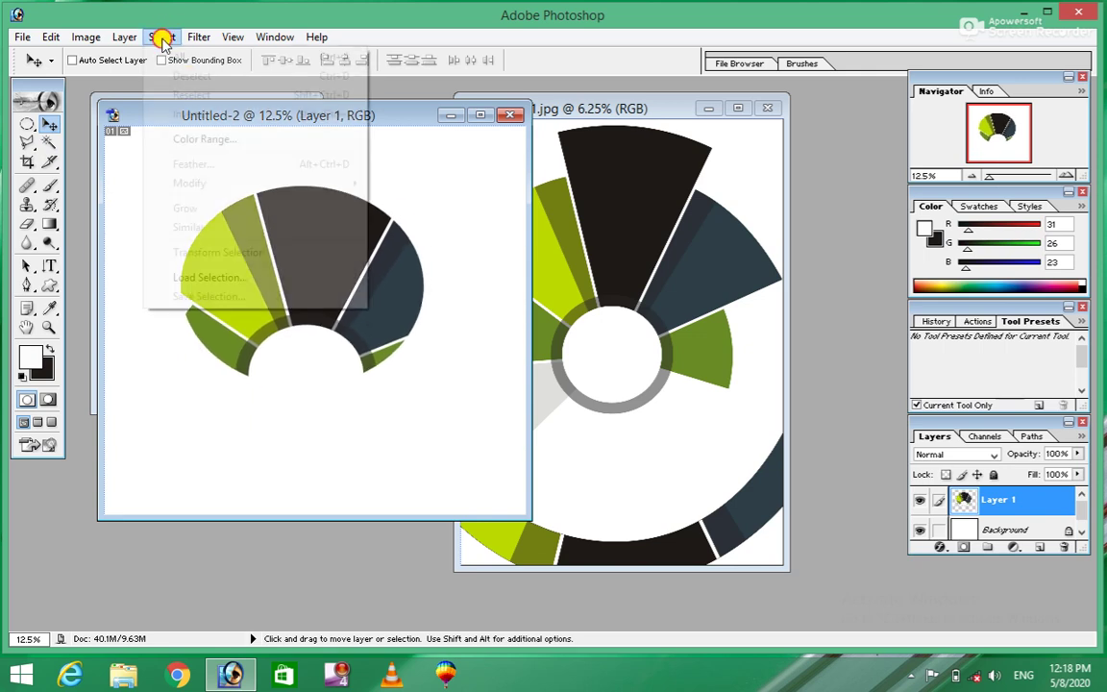
pyautogui.click(602, 278)
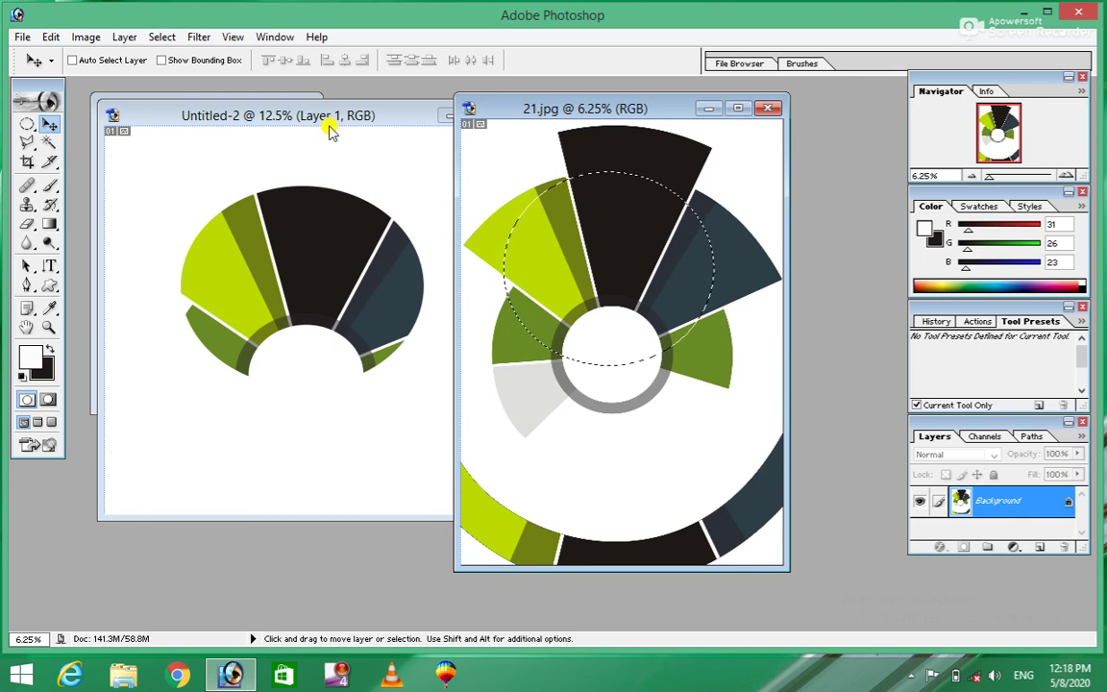
# Feather the elliptical selection on 21.jpg by 12 pixels
pyautogui.click(157, 37)
pyautogui.moveTo(189, 183)
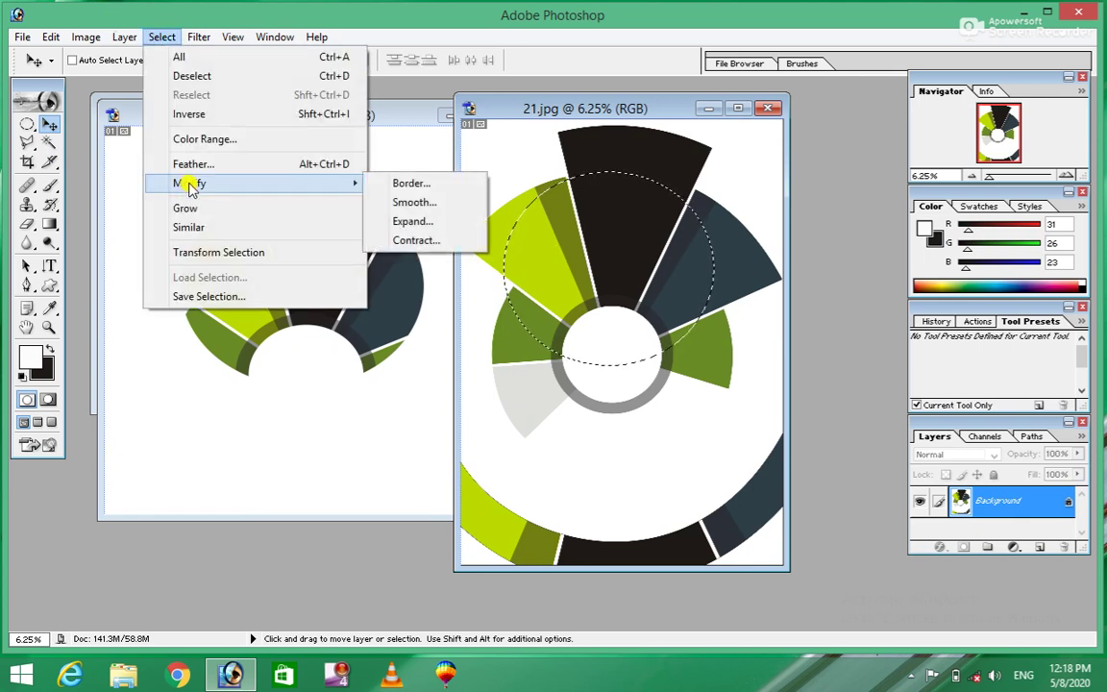
pyautogui.click(290, 165)
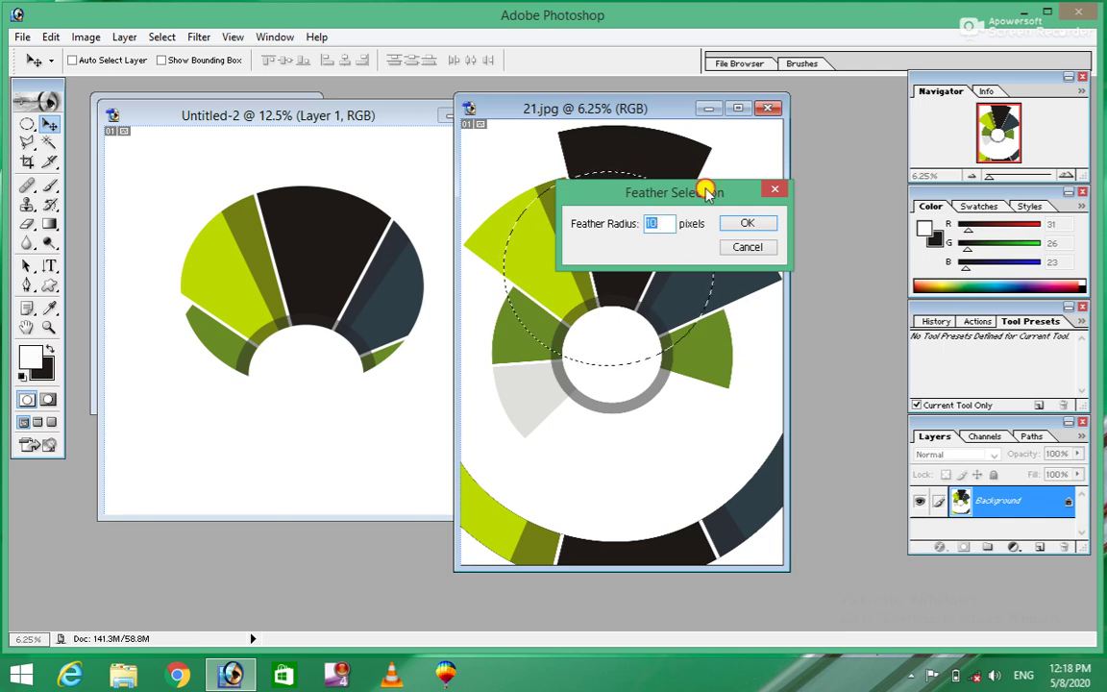
pyautogui.moveTo(706, 192); pyautogui.dragTo(322, 195)
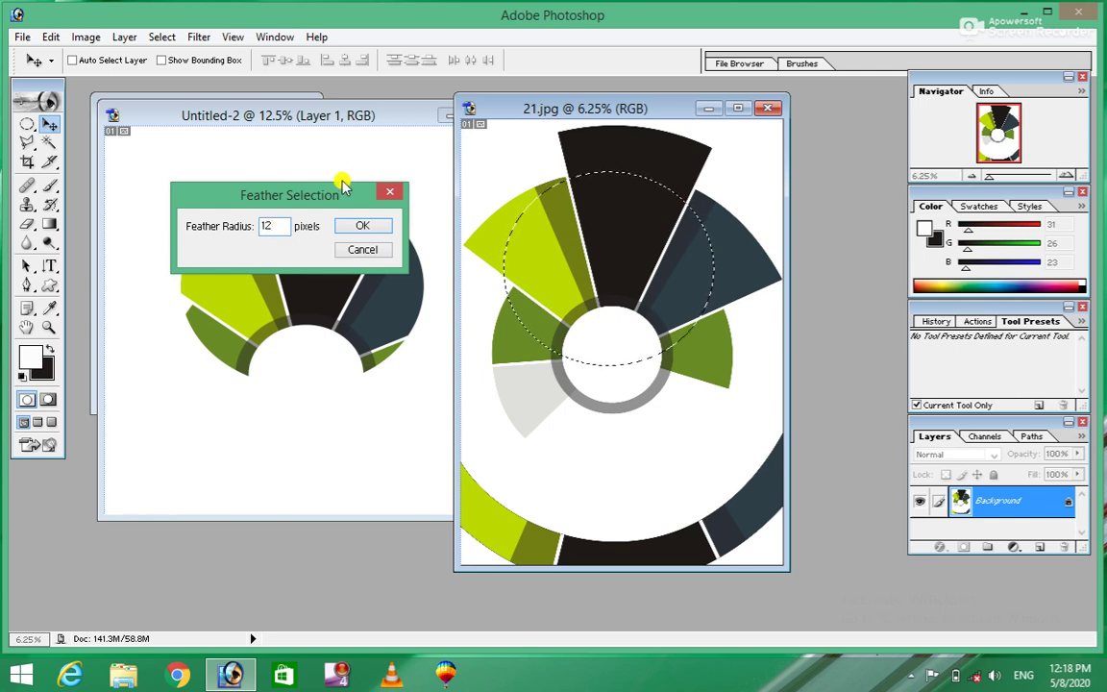
pyautogui.click(369, 229)
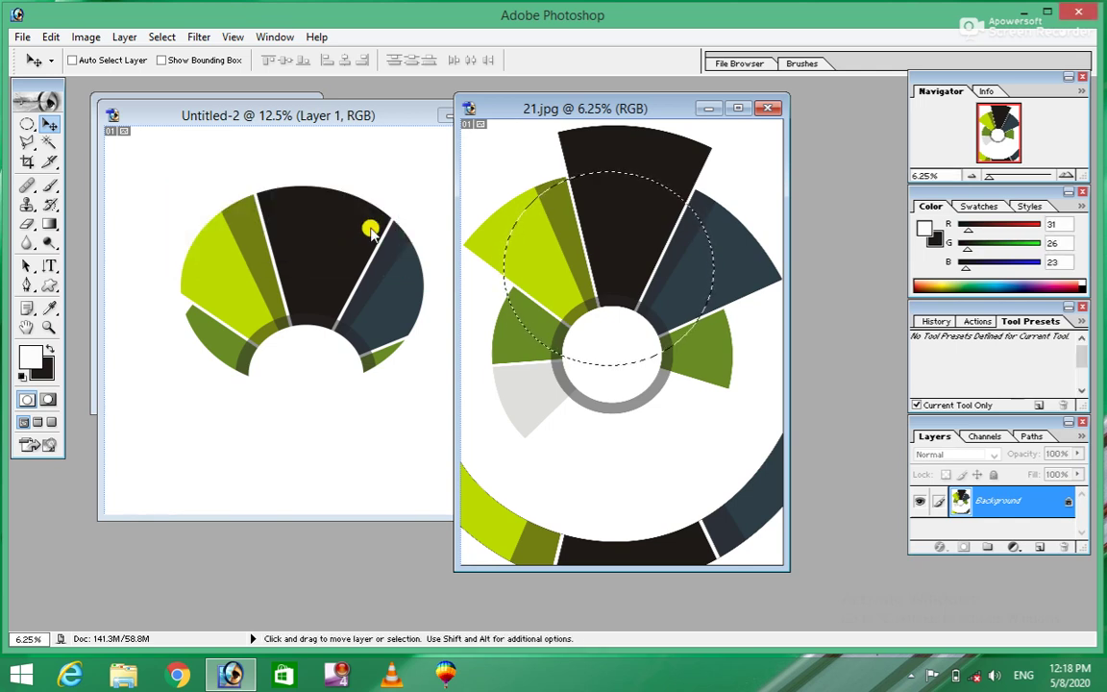
# Apply Border to the selection at 10, 20, then 50 pixels, and maximize 21.jpg
pyautogui.click(158, 38)
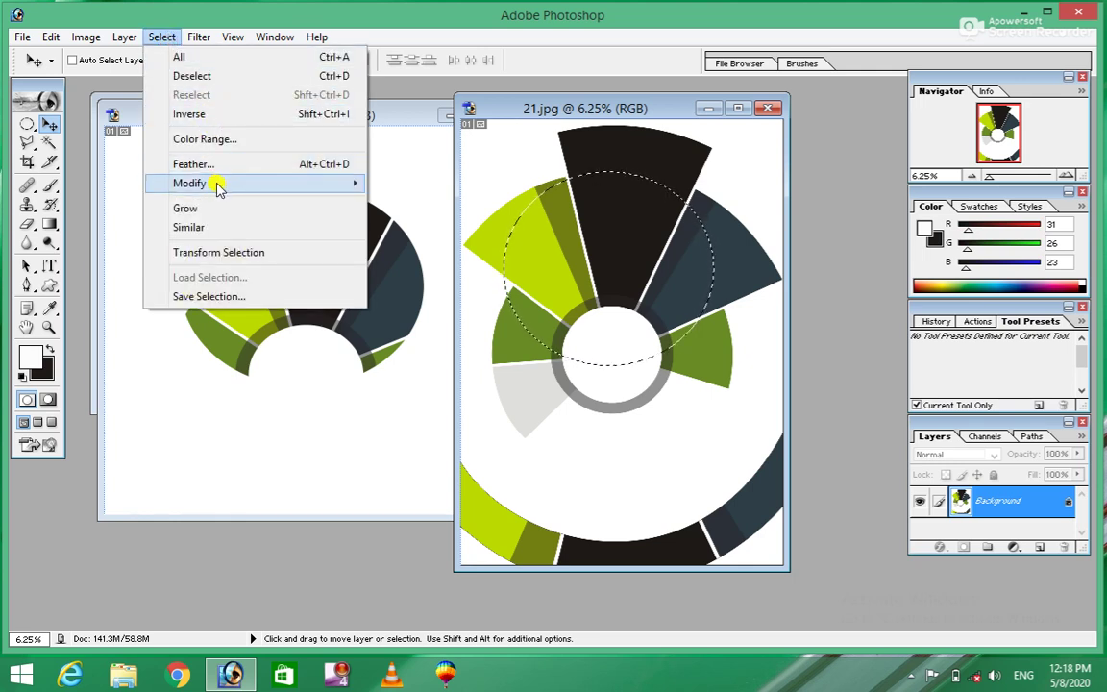
pyautogui.moveTo(212, 183)
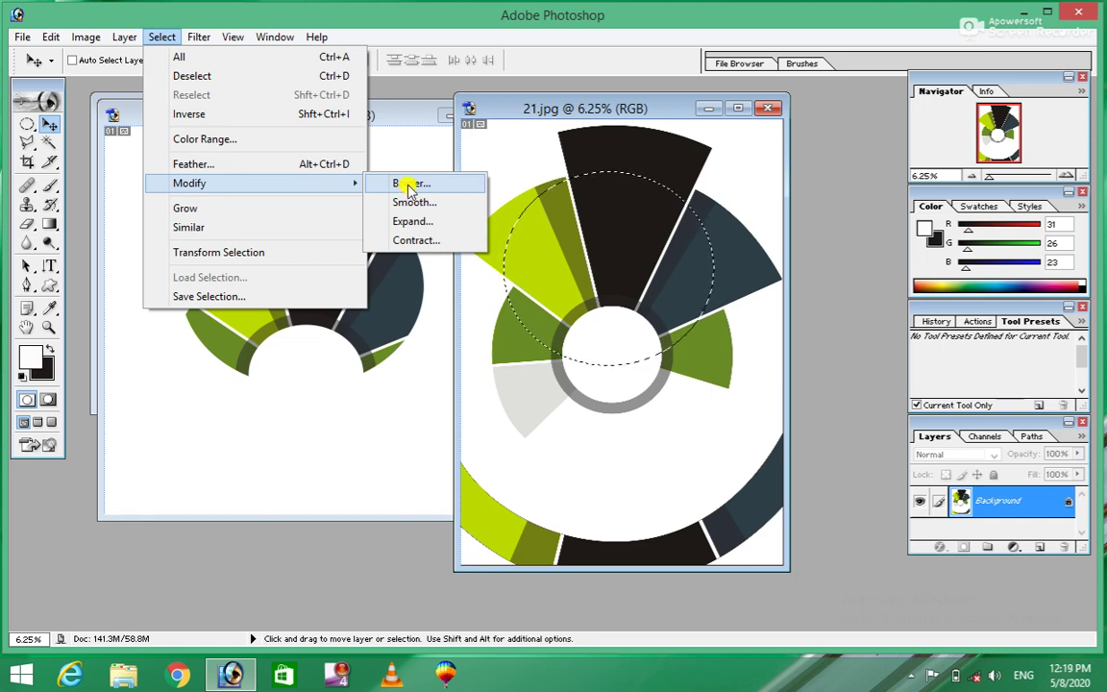
pyautogui.click(409, 184)
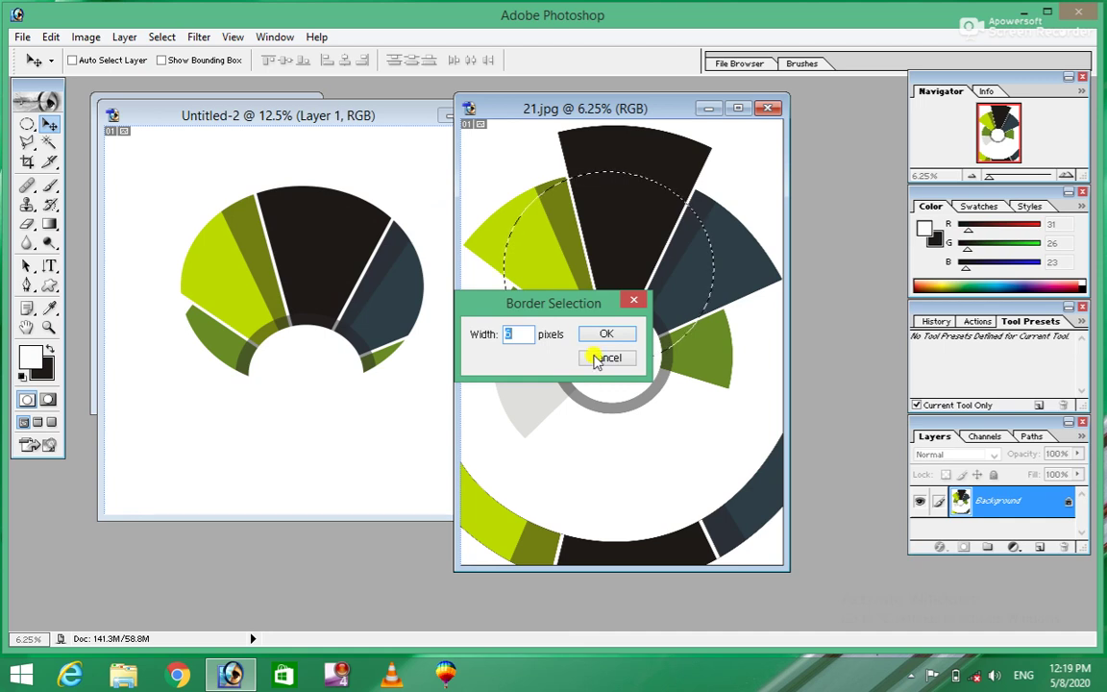
pyautogui.write('10')
pyautogui.click(602, 335)
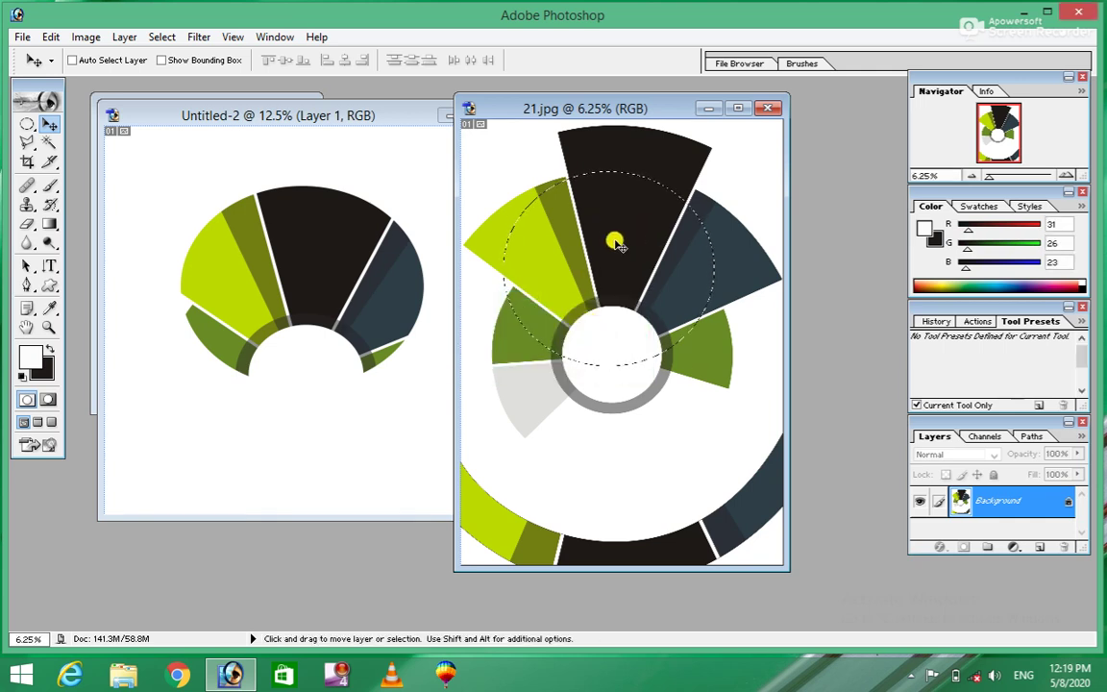
pyautogui.click(161, 38)
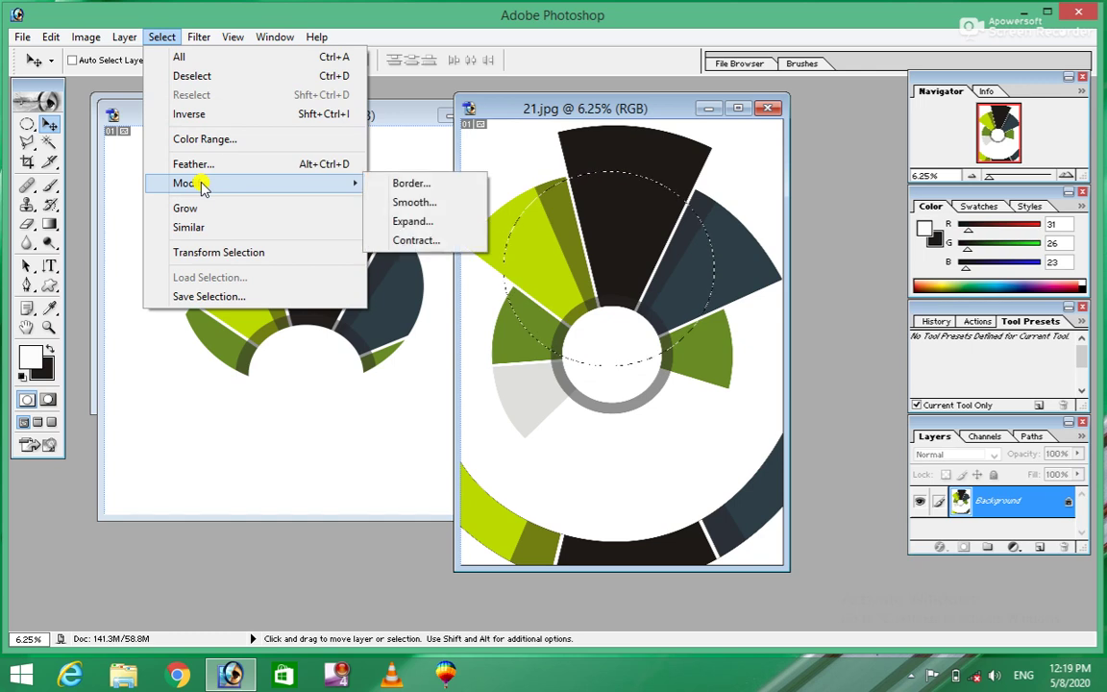
pyautogui.click(412, 186)
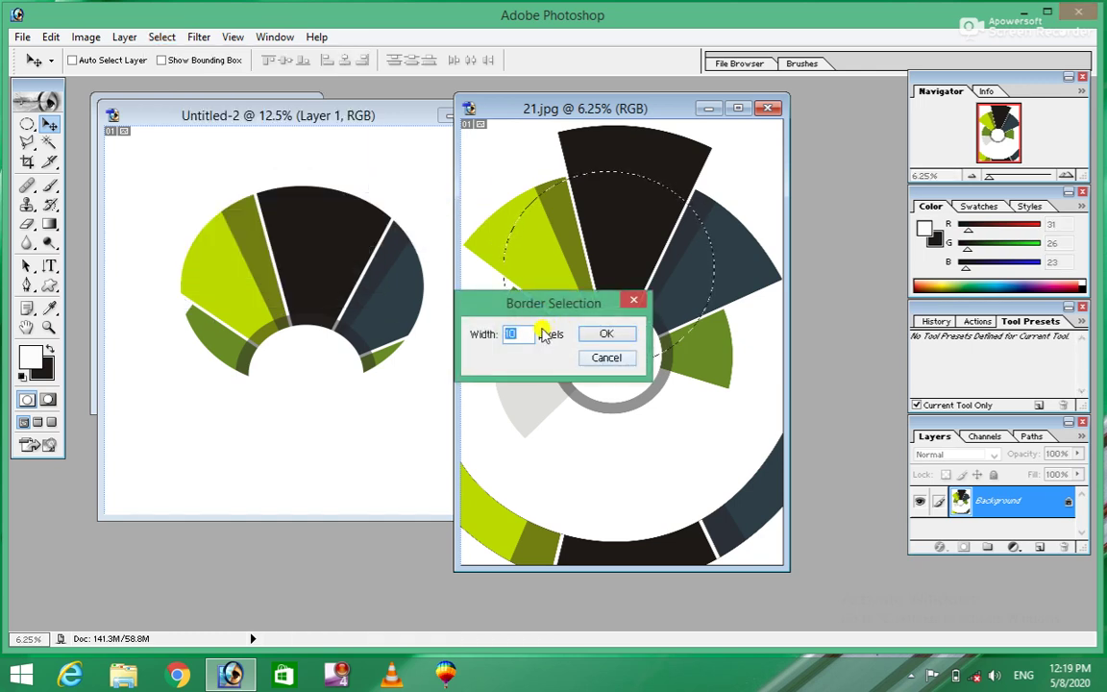
pyautogui.write('2')
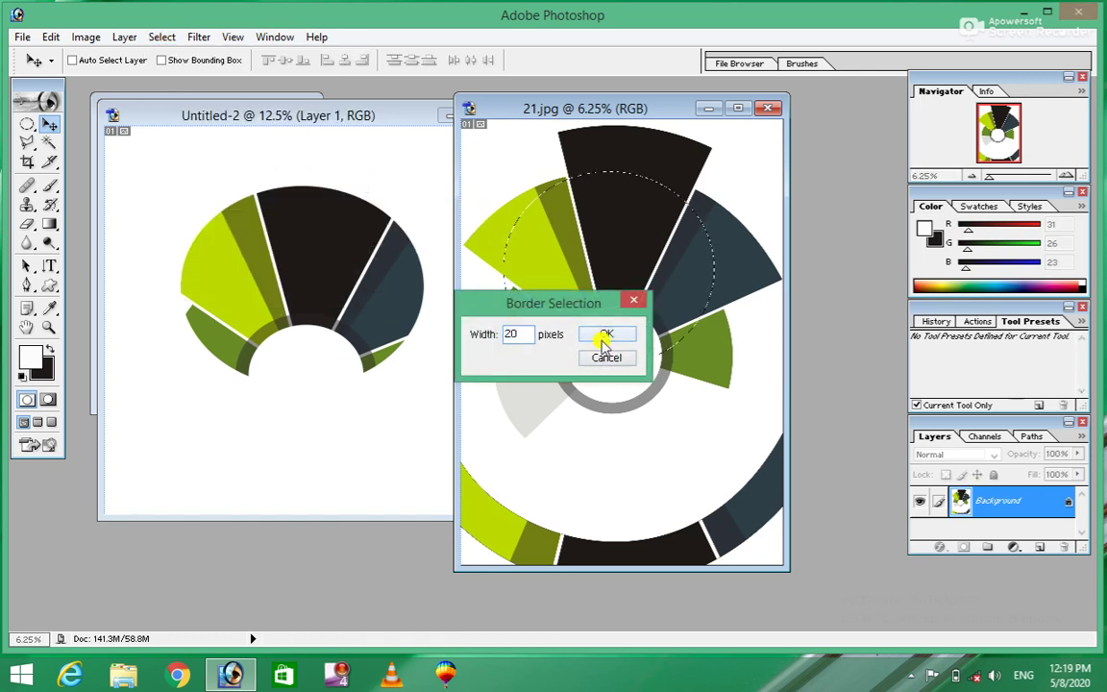
pyautogui.click(606, 337)
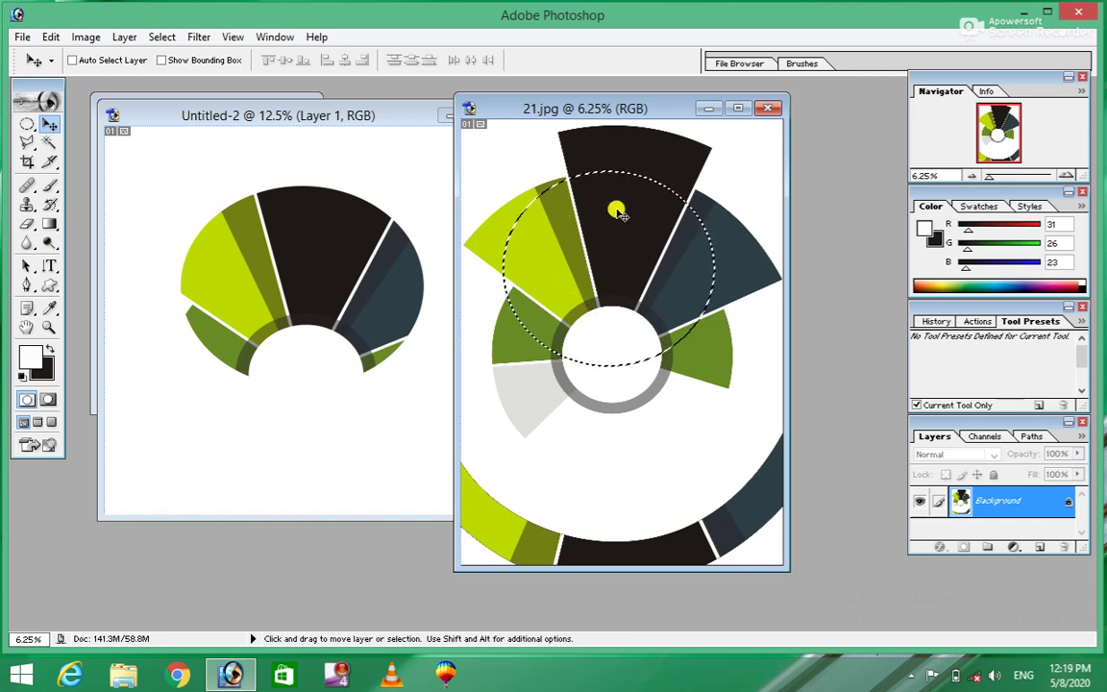
pyautogui.click(165, 36)
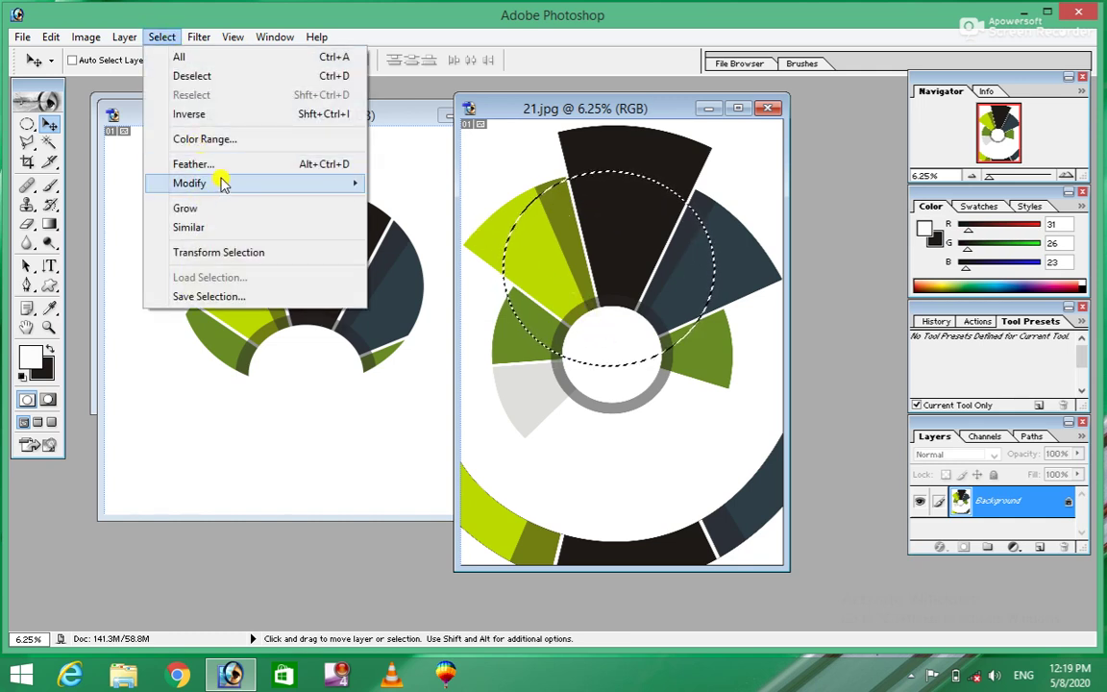
pyautogui.moveTo(250, 182)
pyautogui.click(403, 183)
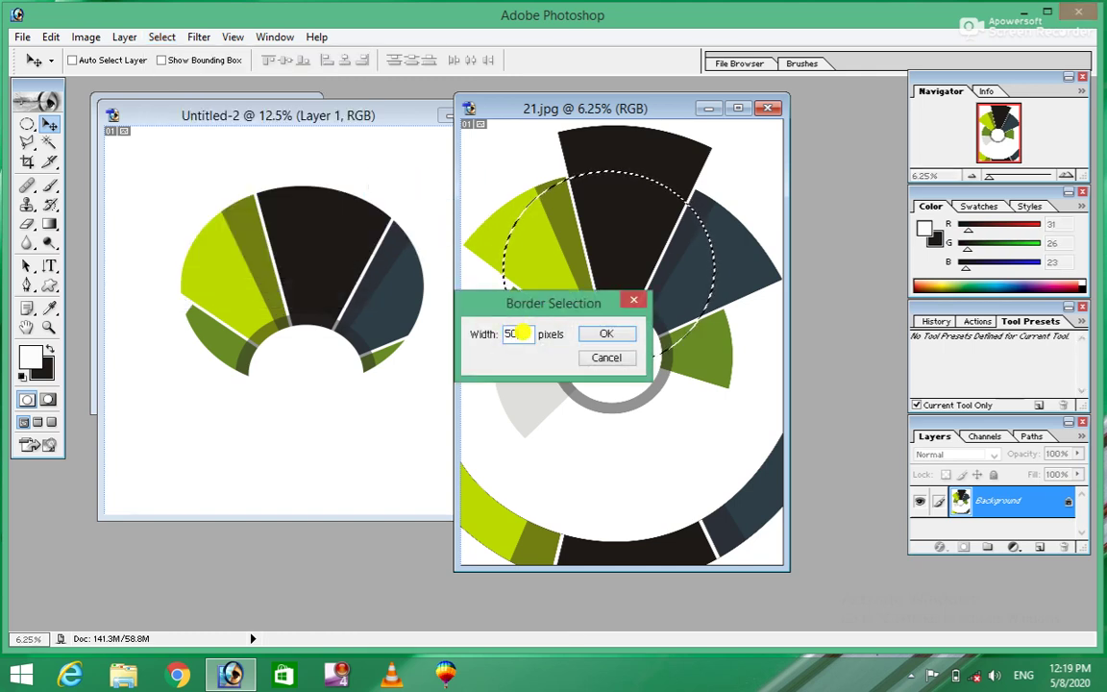
pyautogui.click(602, 336)
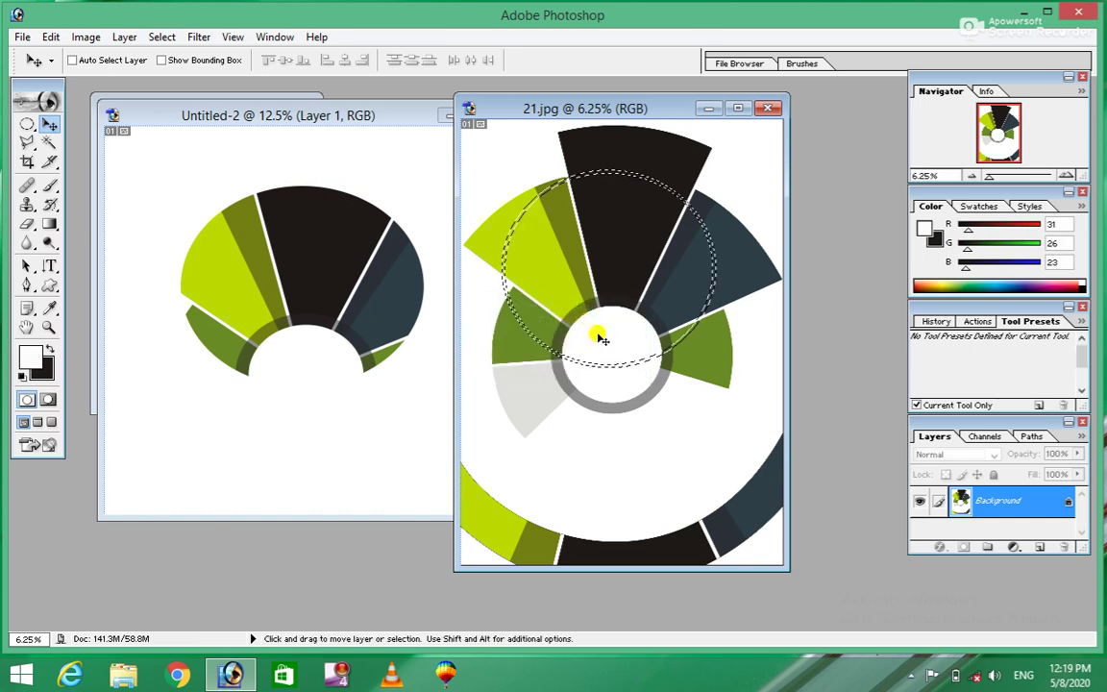
pyautogui.click(736, 107)
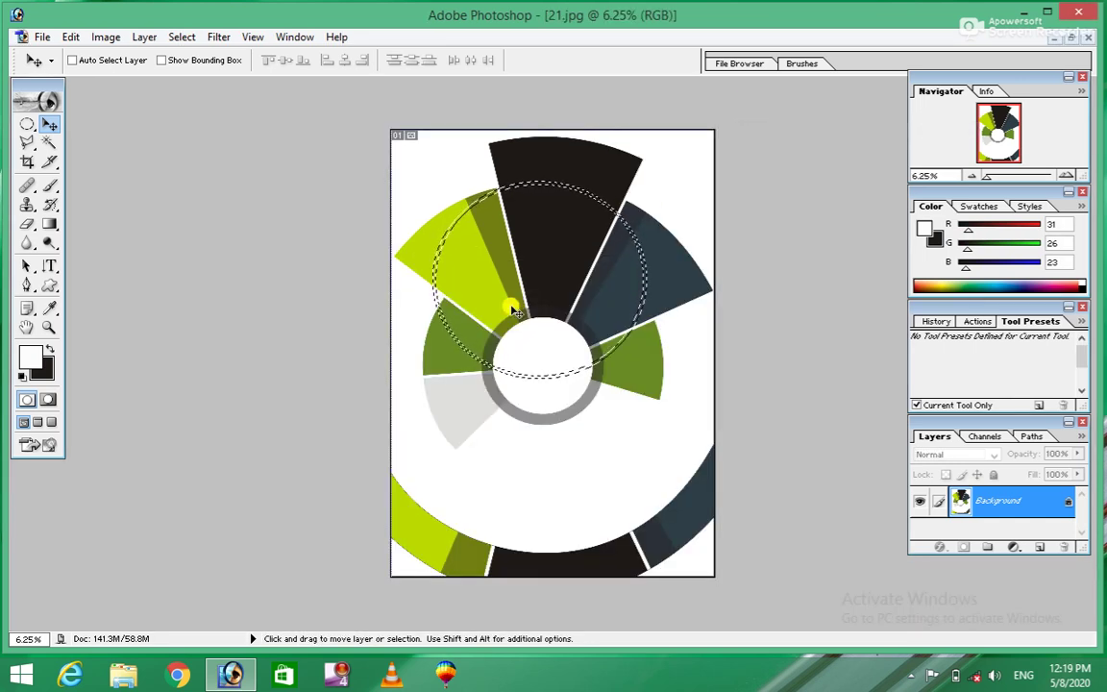
# Zoom into 21.jpg, dismiss the locked-layer warning, and apply a 60-pixel Border to the ring
pyautogui.hotkey('ctrl', '+')
pyautogui.hotkey('ctrl', '+')
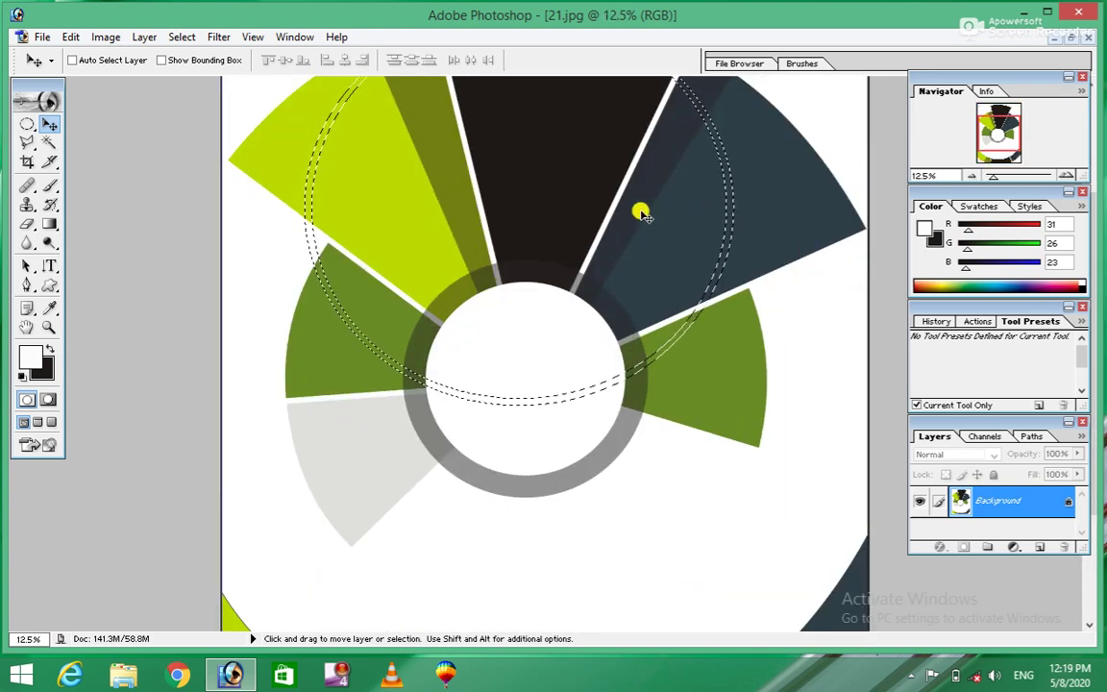
pyautogui.click(583, 307)
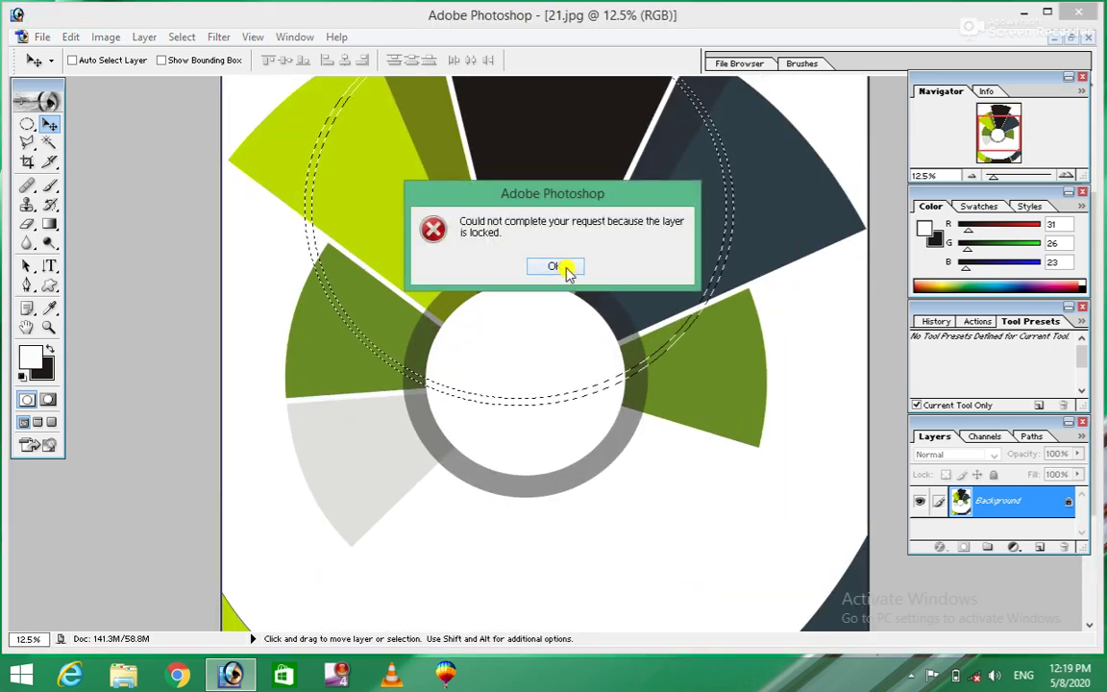
pyautogui.click(564, 269)
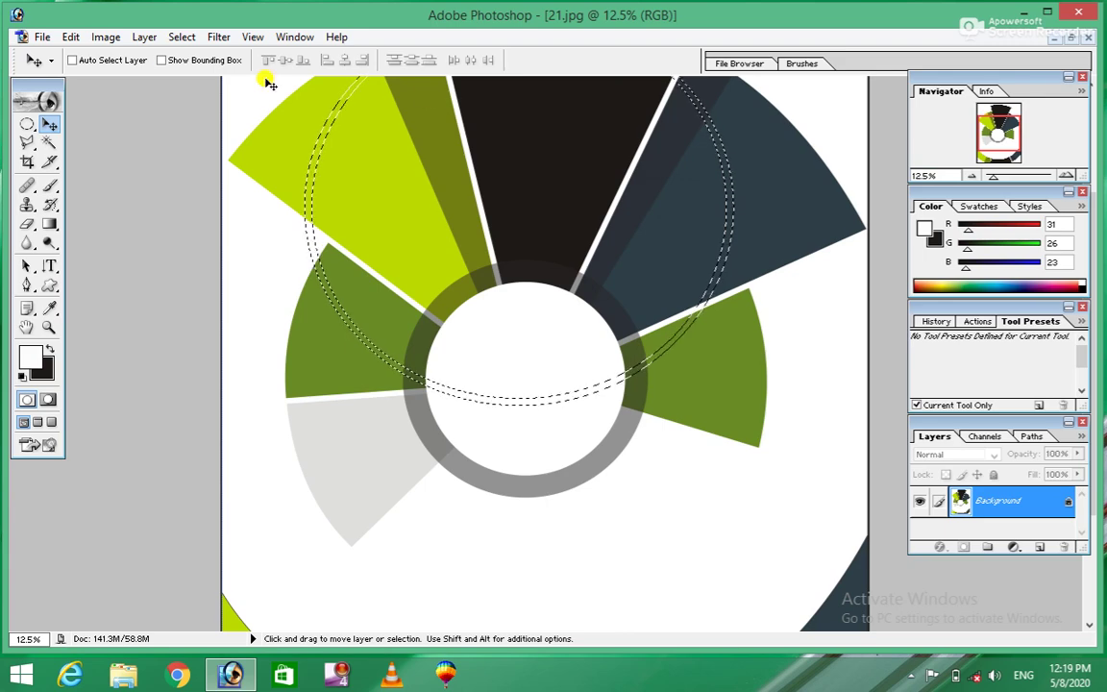
pyautogui.click(195, 40)
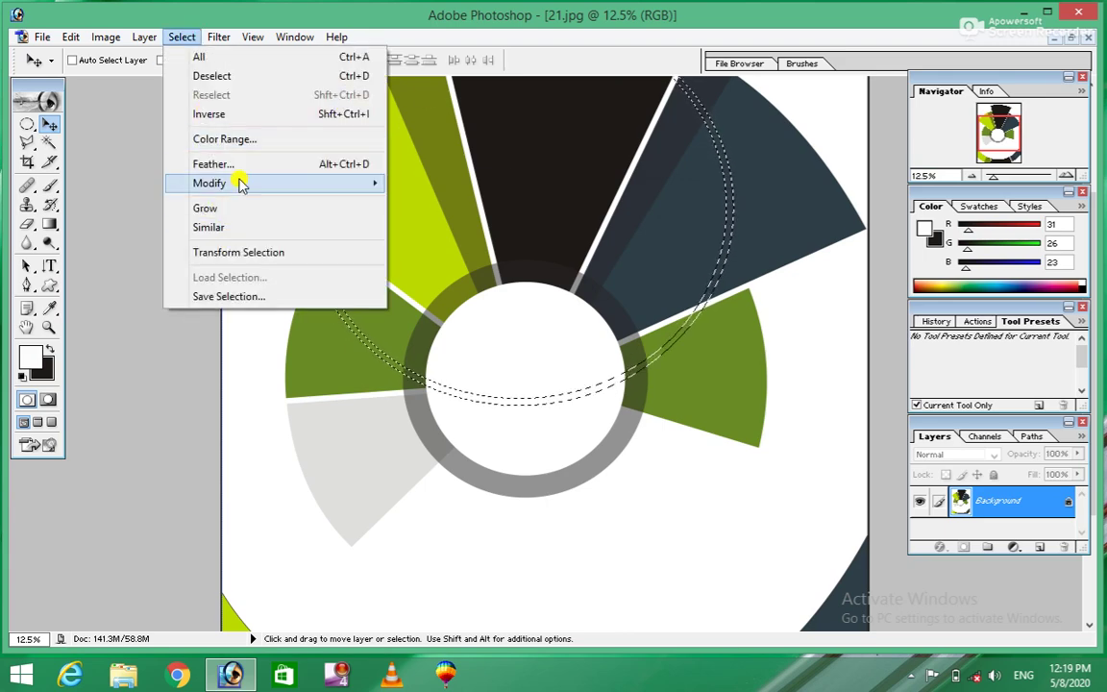
pyautogui.click(428, 184)
pyautogui.write('60')
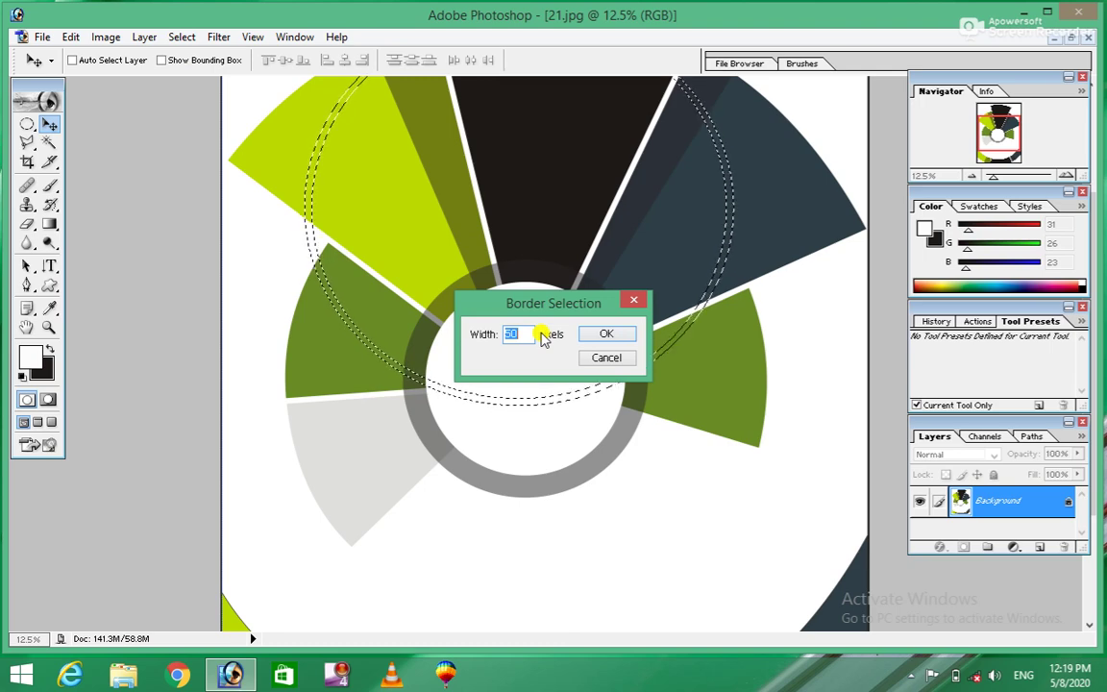
pyautogui.click(608, 333)
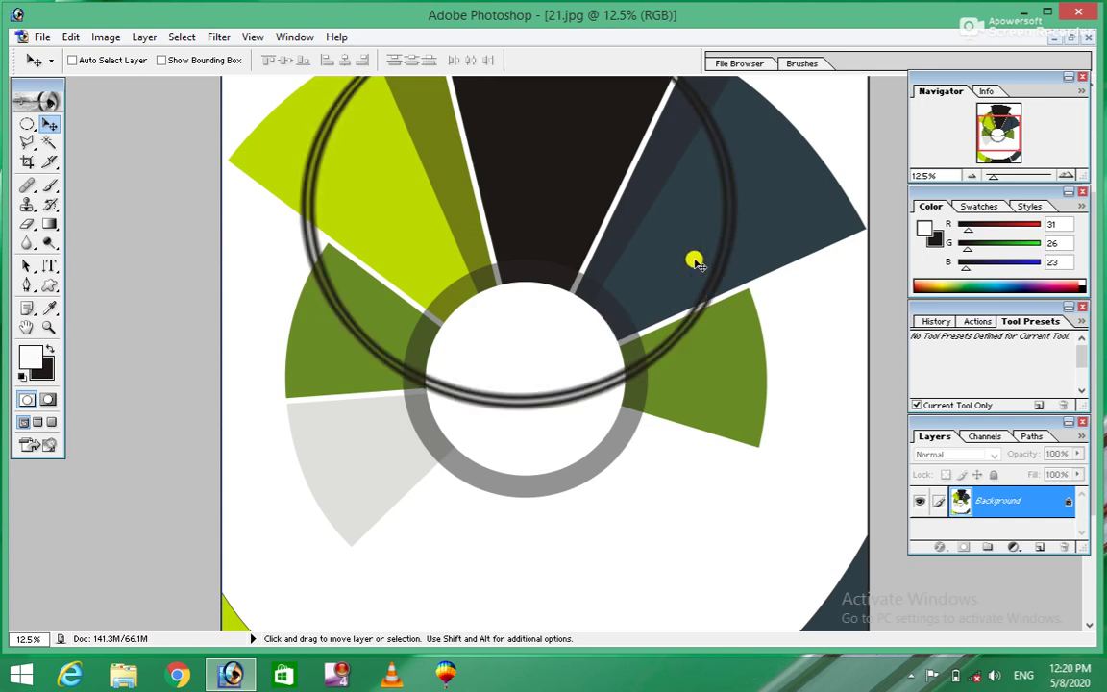
# Smooth the 21.jpg ring selection with Sample Radius 15, then deselect to reveal the soft ring
pyautogui.click(182, 37)
pyautogui.moveTo(210, 183)
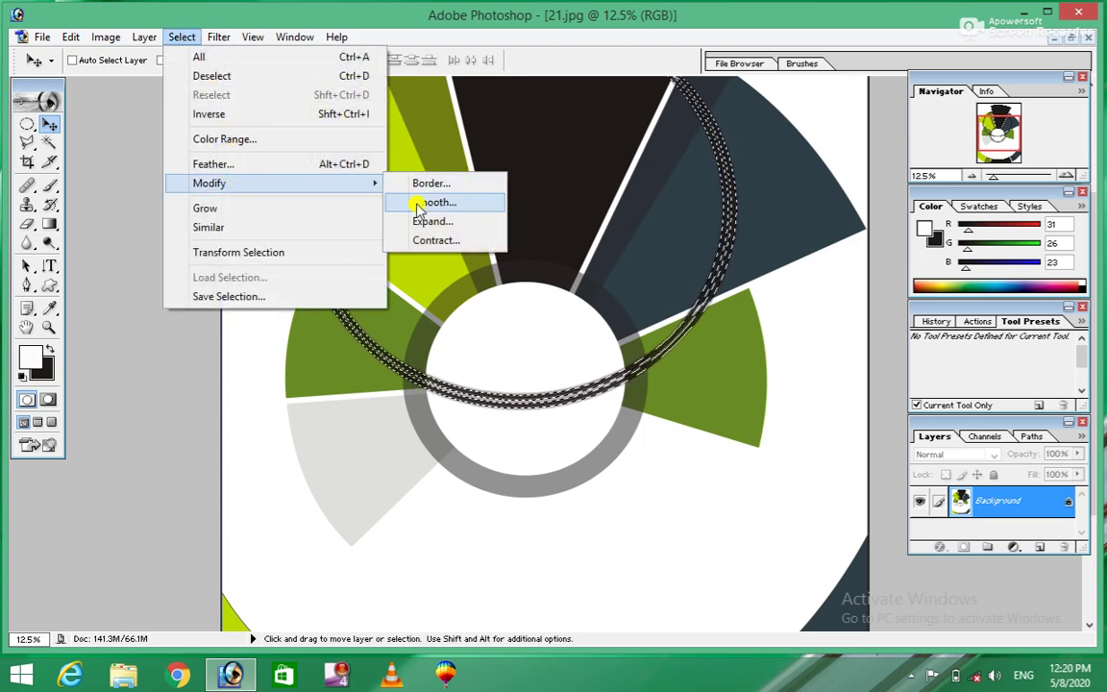
pyautogui.click(420, 204)
pyautogui.write('15')
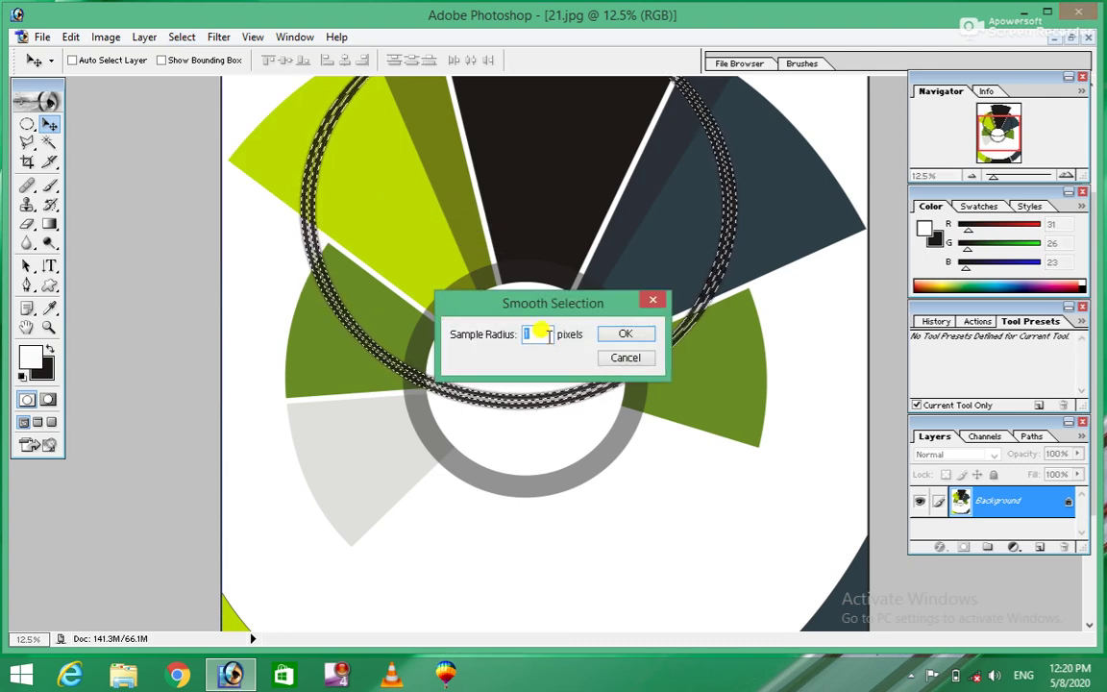
pyautogui.click(626, 333)
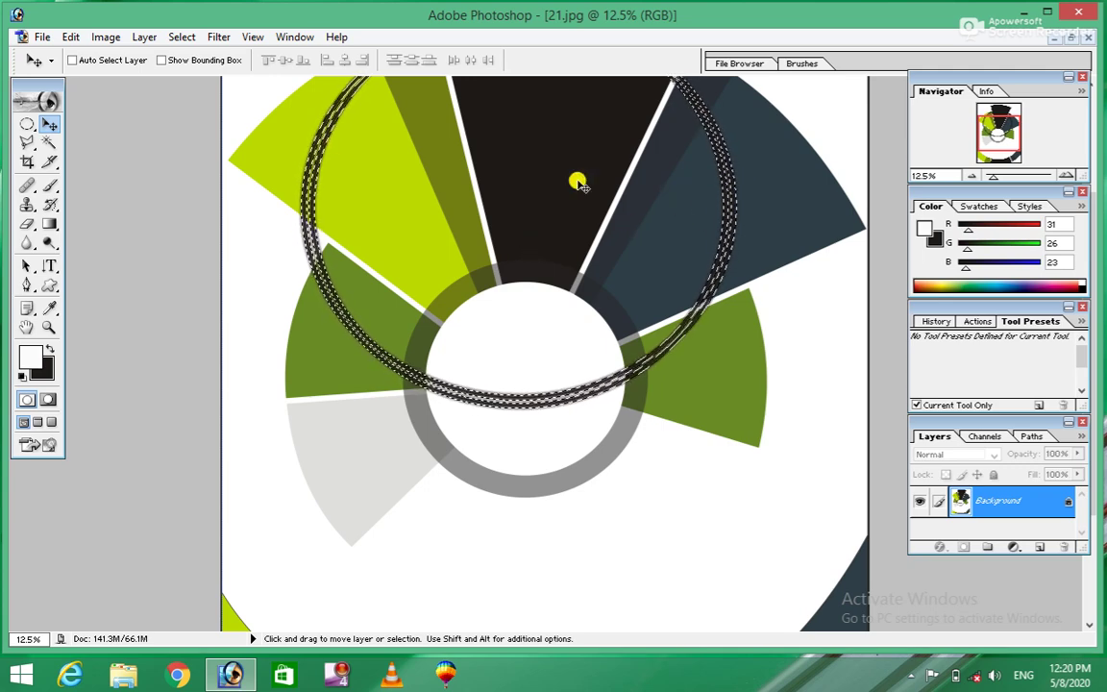
pyautogui.hotkey('ctrl', 'd')
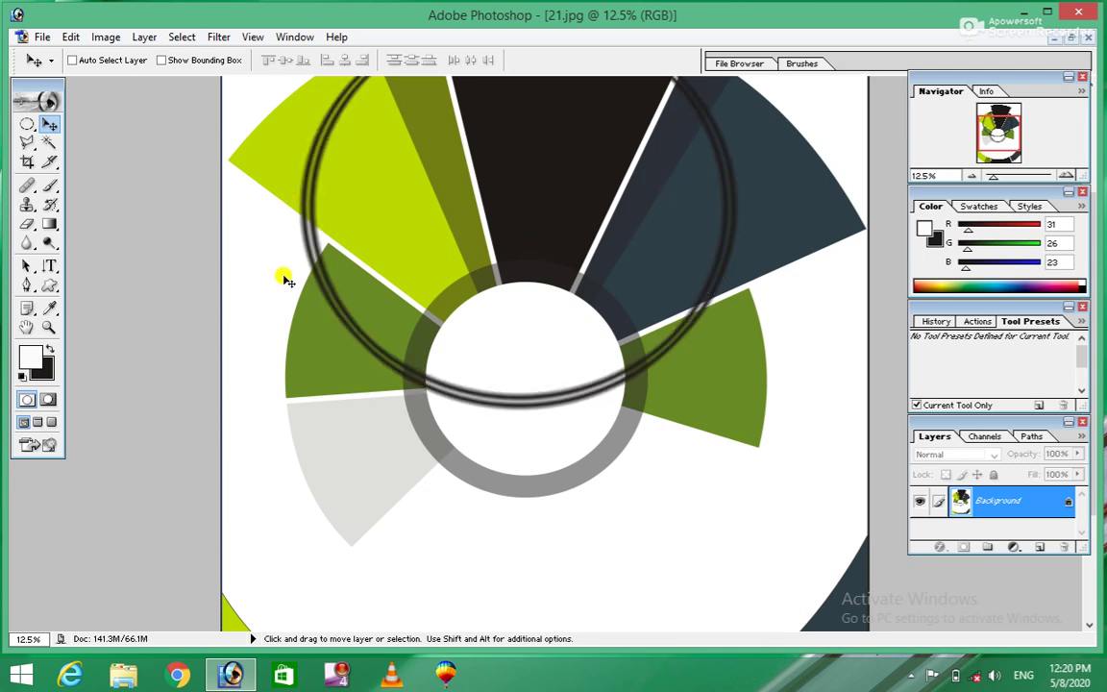
# Remove the pasted graphic from Untitled-2 and draw a new elliptical selection on the blank canvas
pyautogui.click(27, 125)
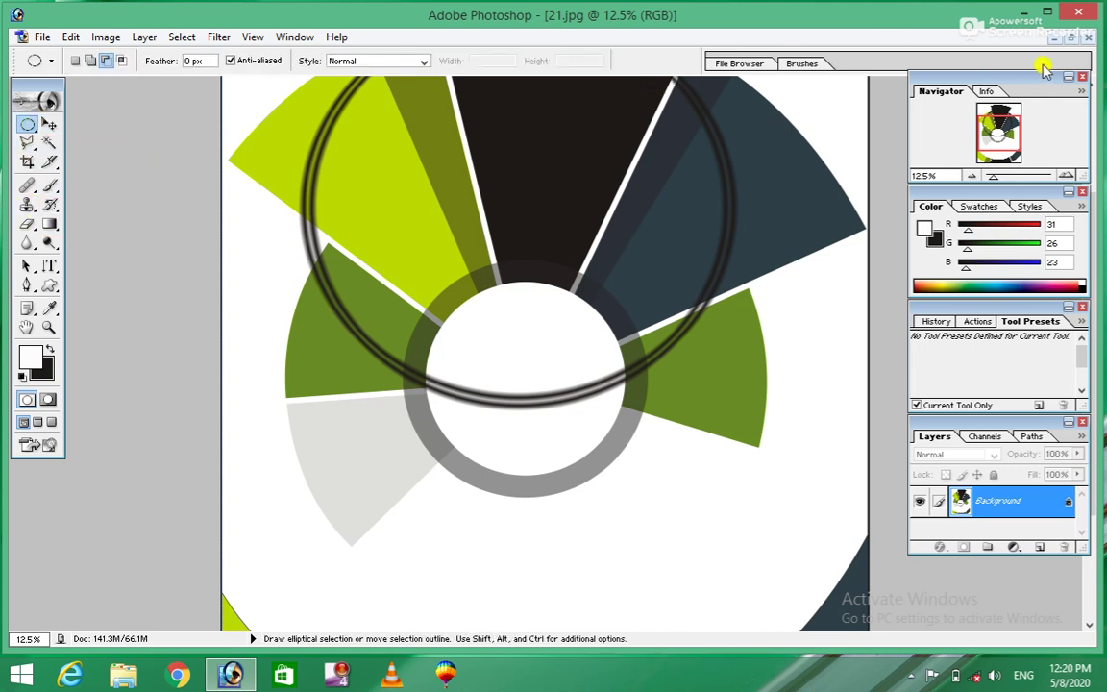
pyautogui.click(1072, 38)
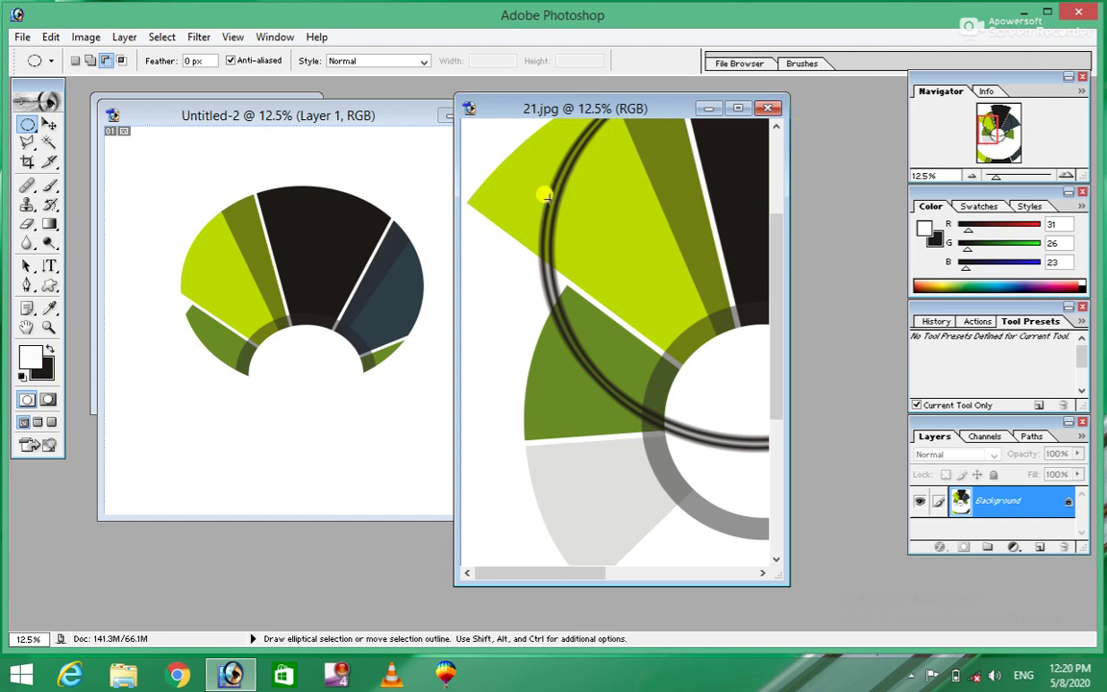
pyautogui.click(215, 204)
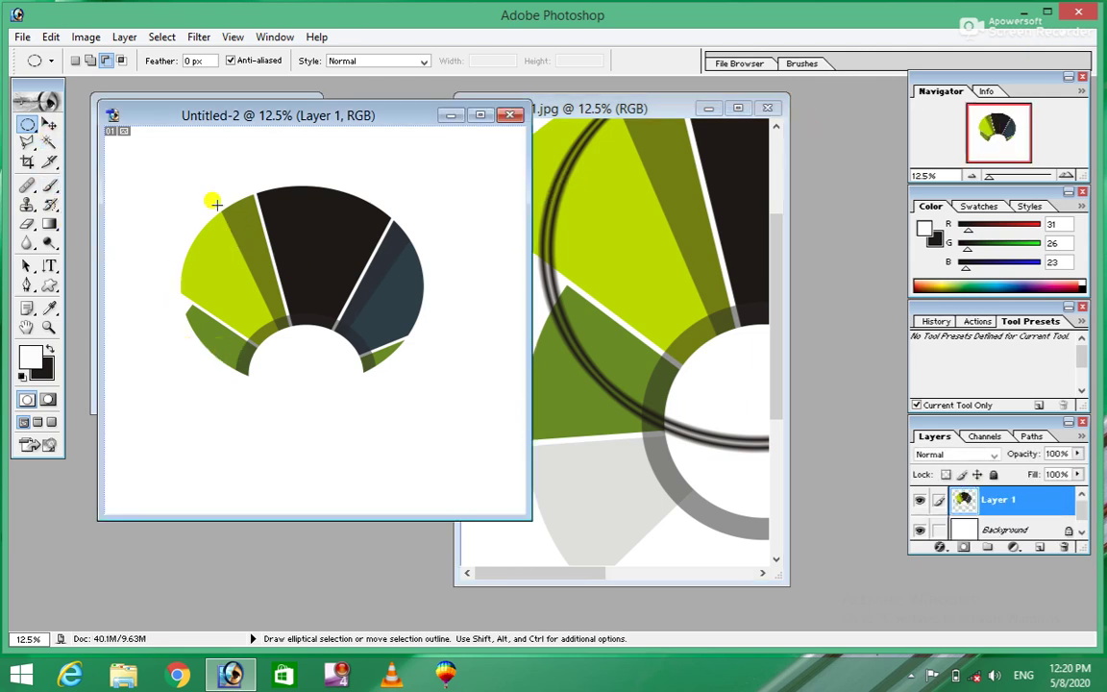
pyautogui.moveTo(204, 197); pyautogui.dragTo(401, 357)
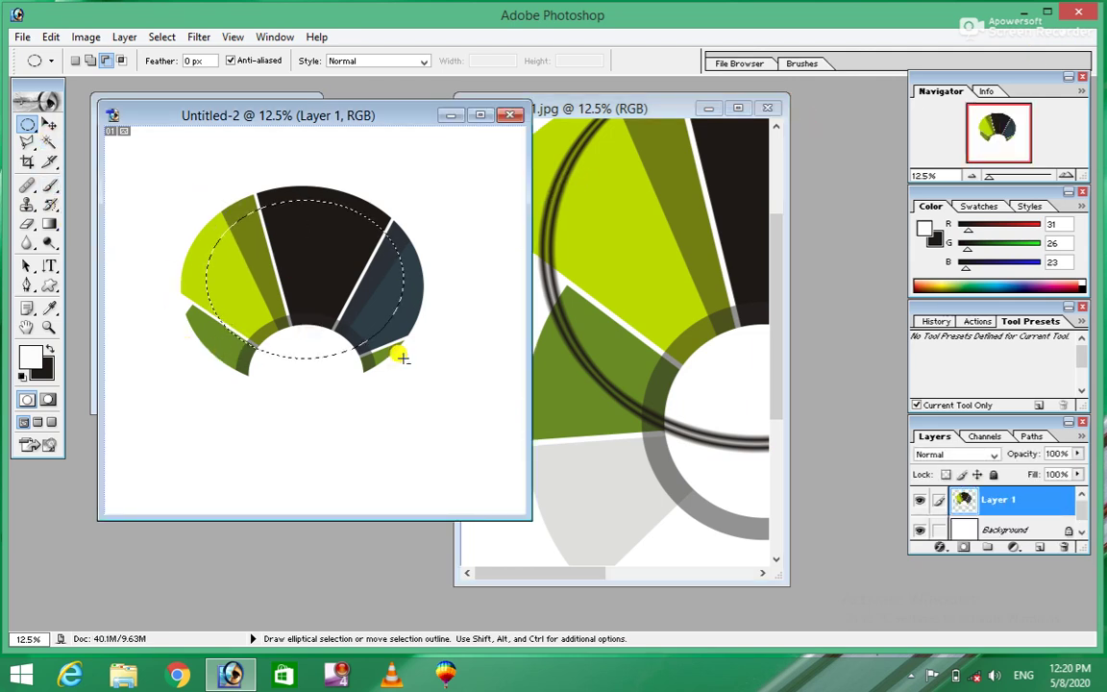
pyautogui.press('ctrl')
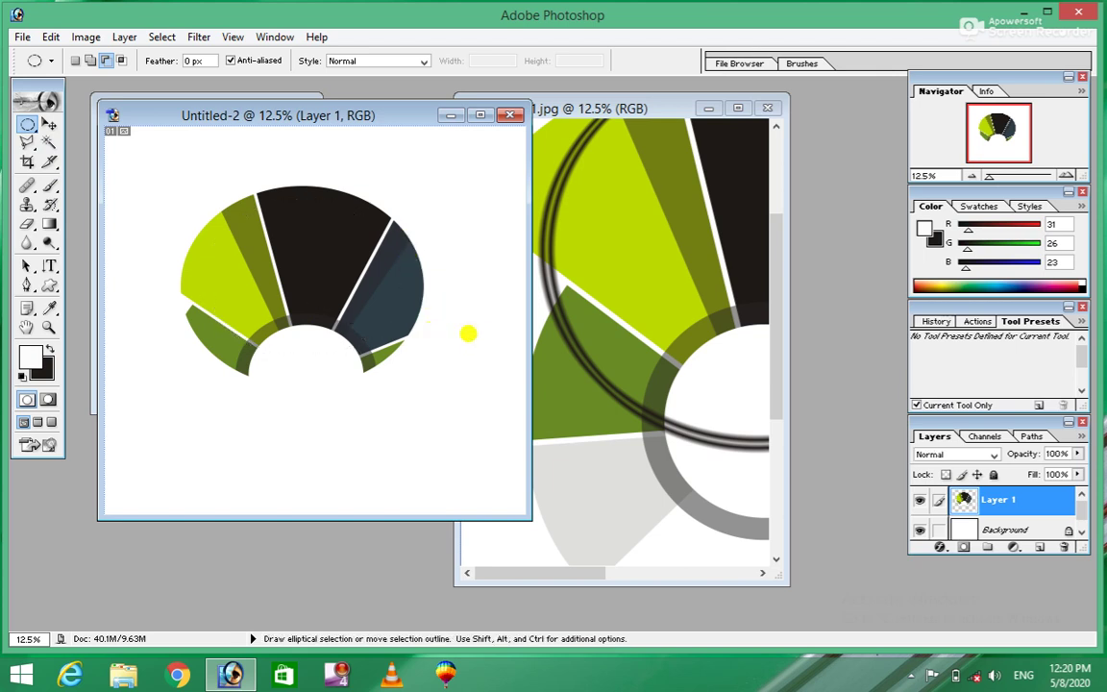
pyautogui.press('ctrl')
pyautogui.hotkey('ctrl', 'z')
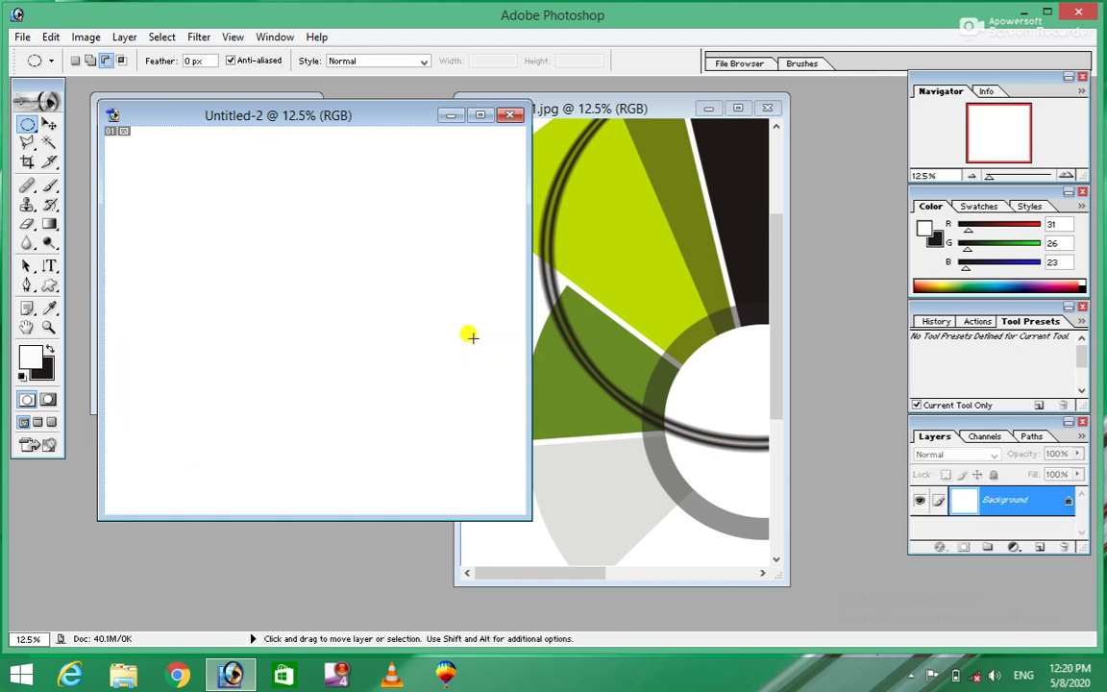
pyautogui.moveTo(385, 355); pyautogui.dragTo(412, 364)
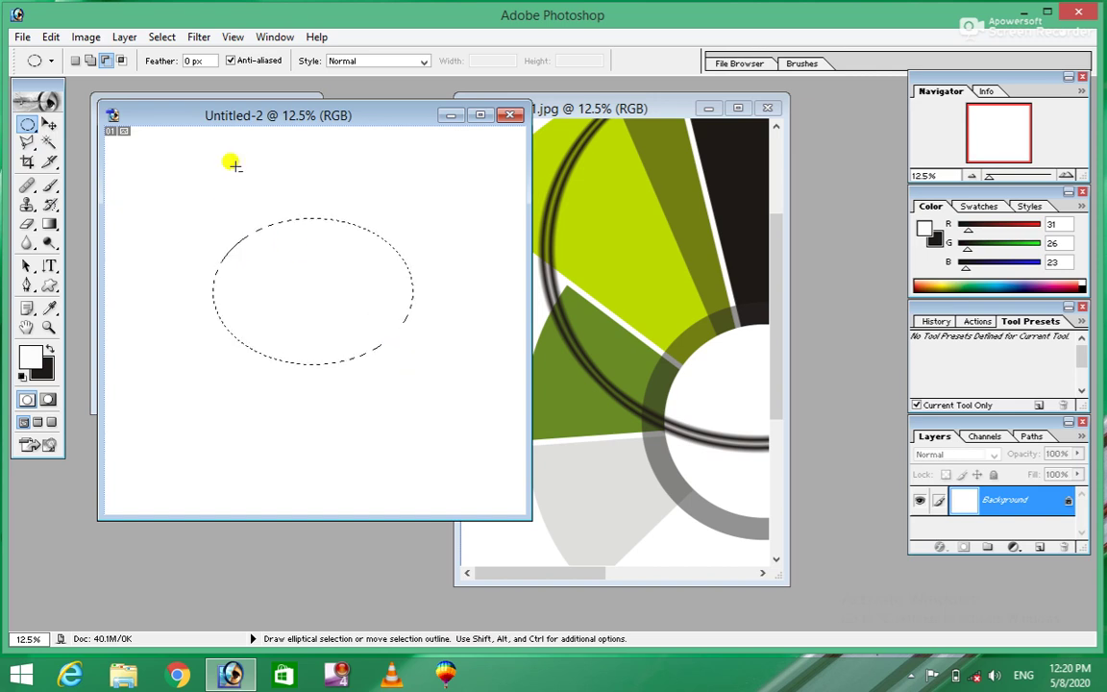
# Turn the ellipse into a border ring, smooth it at 50-pixel radius, and move Untitled-2 aside
pyautogui.click(163, 38)
pyautogui.moveTo(192, 183)
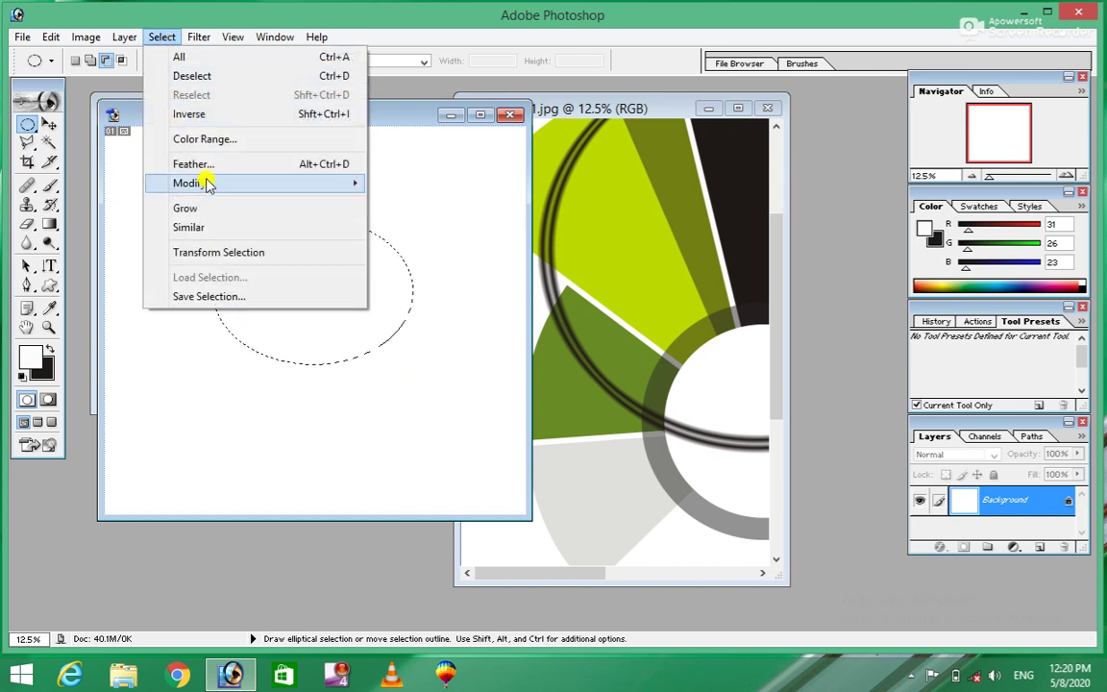
pyautogui.click(403, 184)
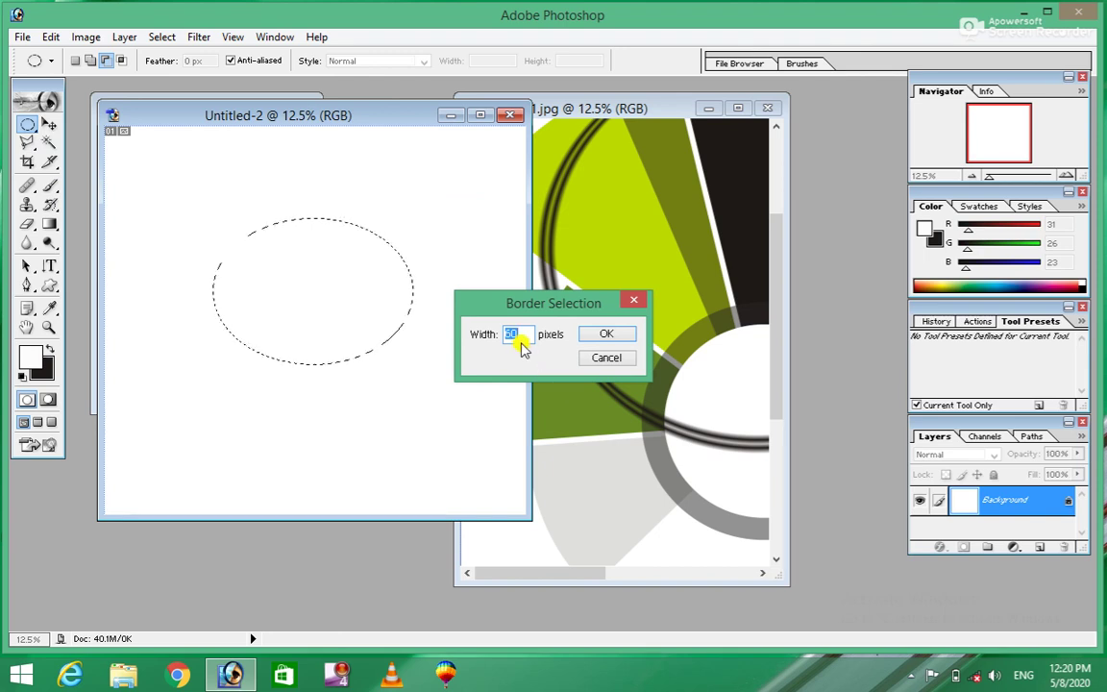
pyautogui.click(618, 334)
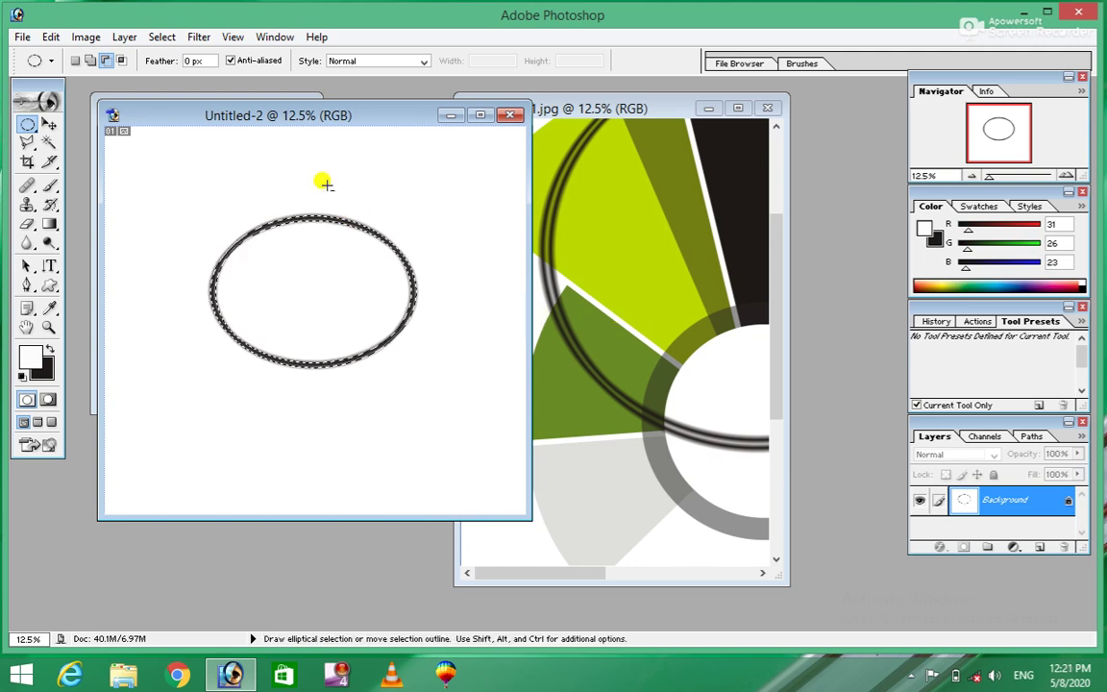
pyautogui.click(161, 36)
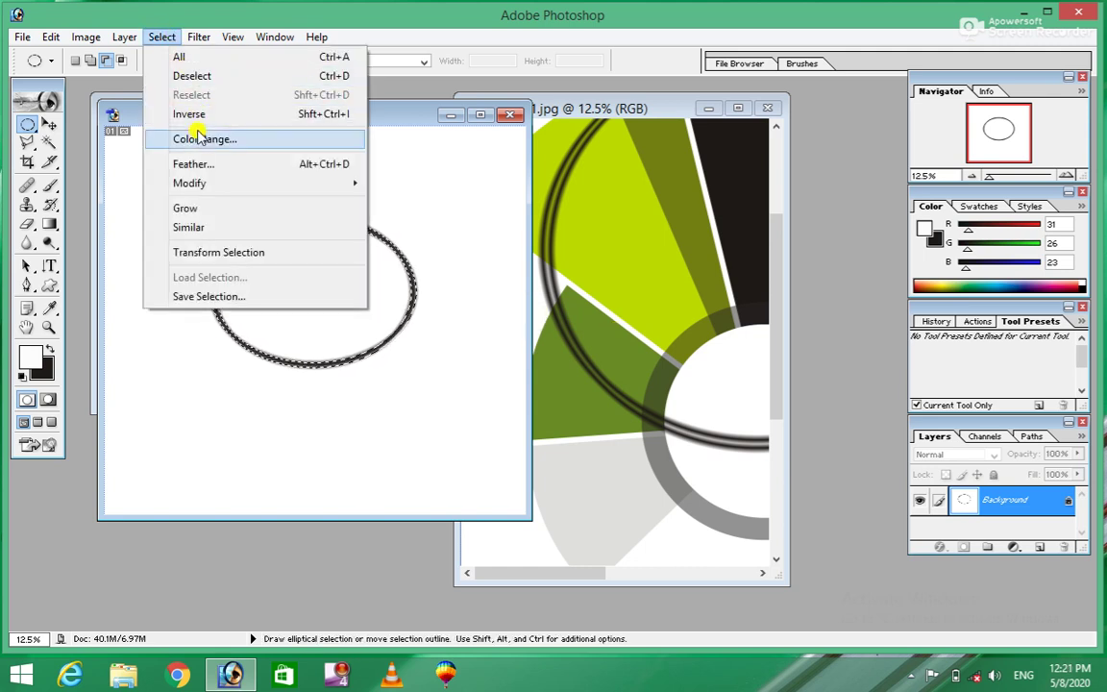
pyautogui.moveTo(190, 183)
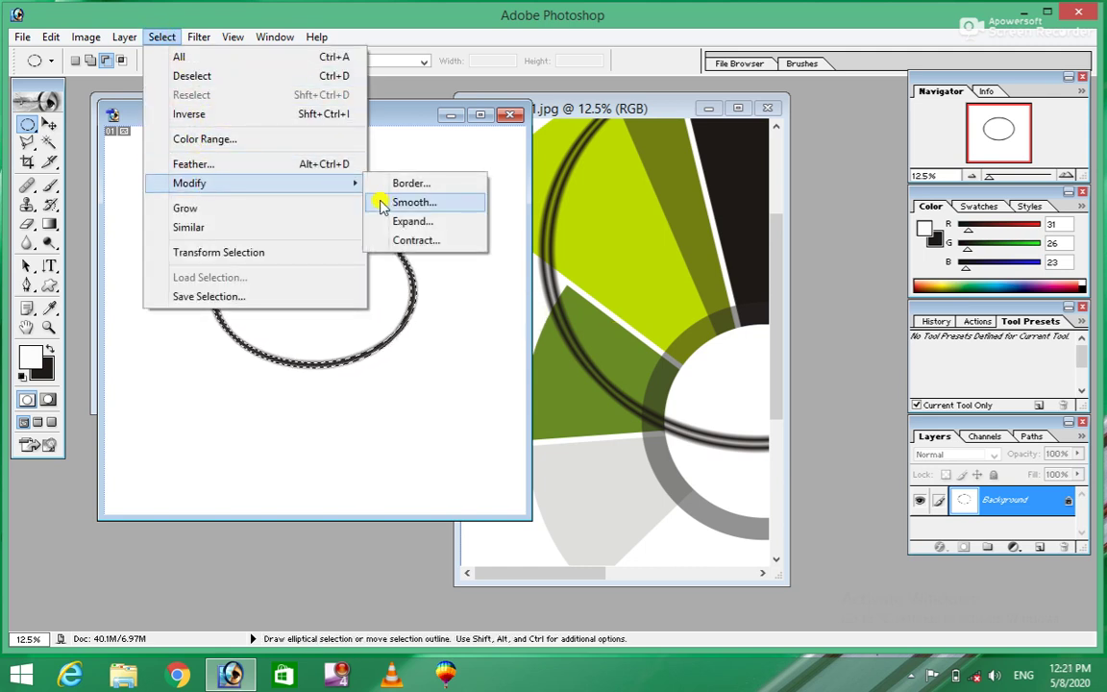
pyautogui.click(402, 204)
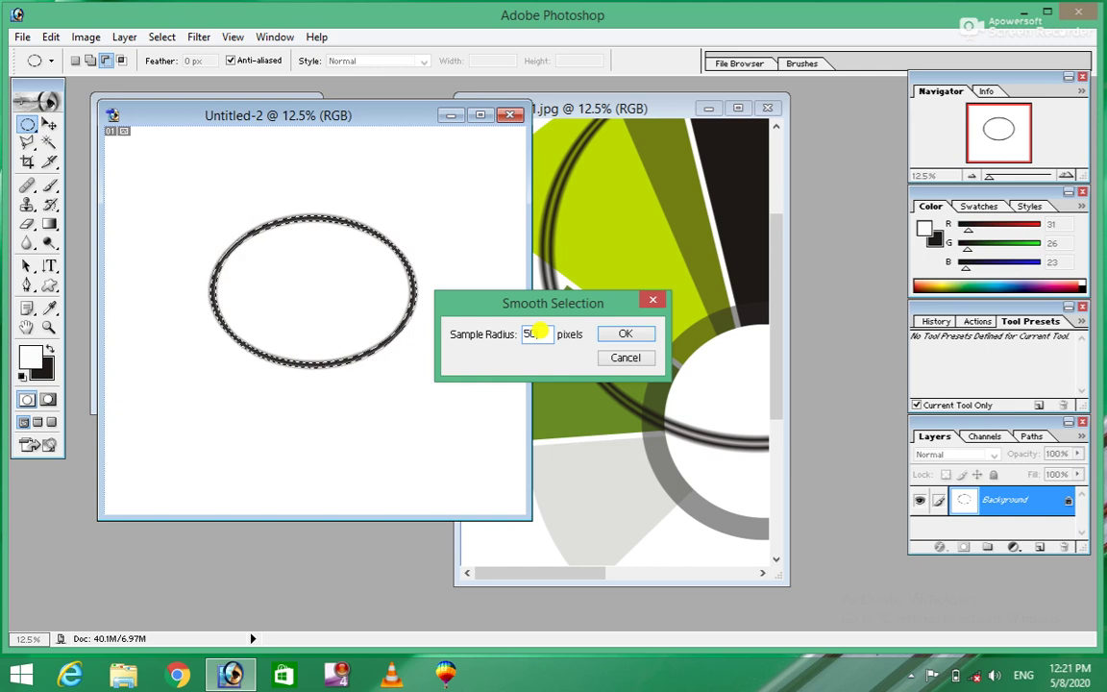
pyautogui.click(634, 334)
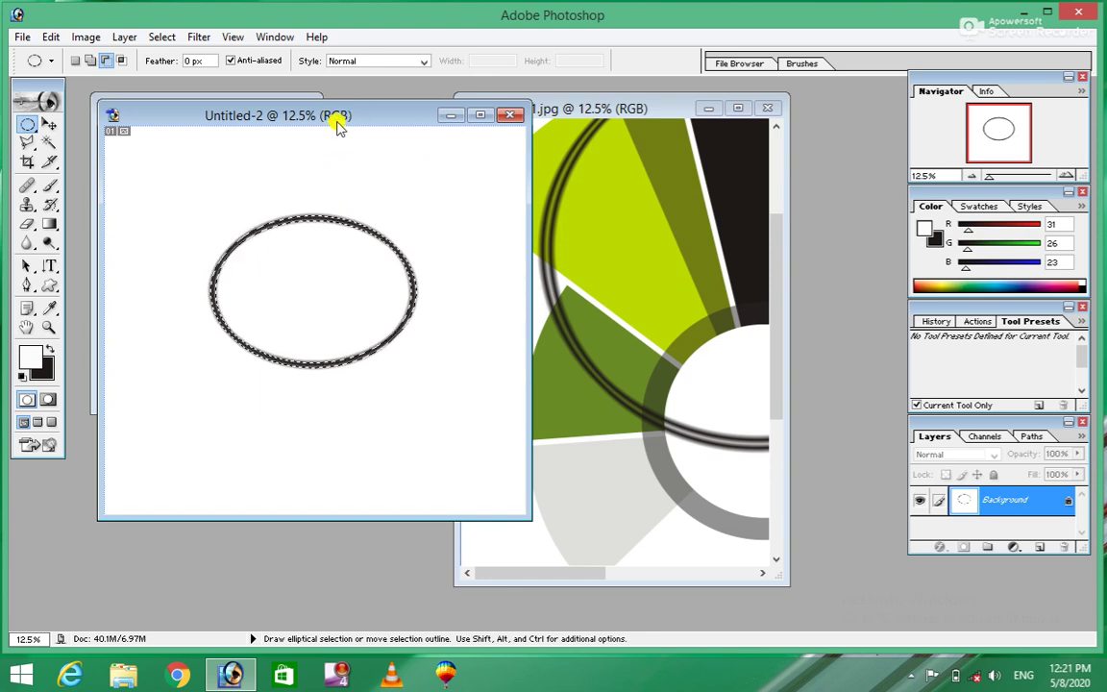
pyautogui.moveTo(346, 117); pyautogui.dragTo(749, 106)
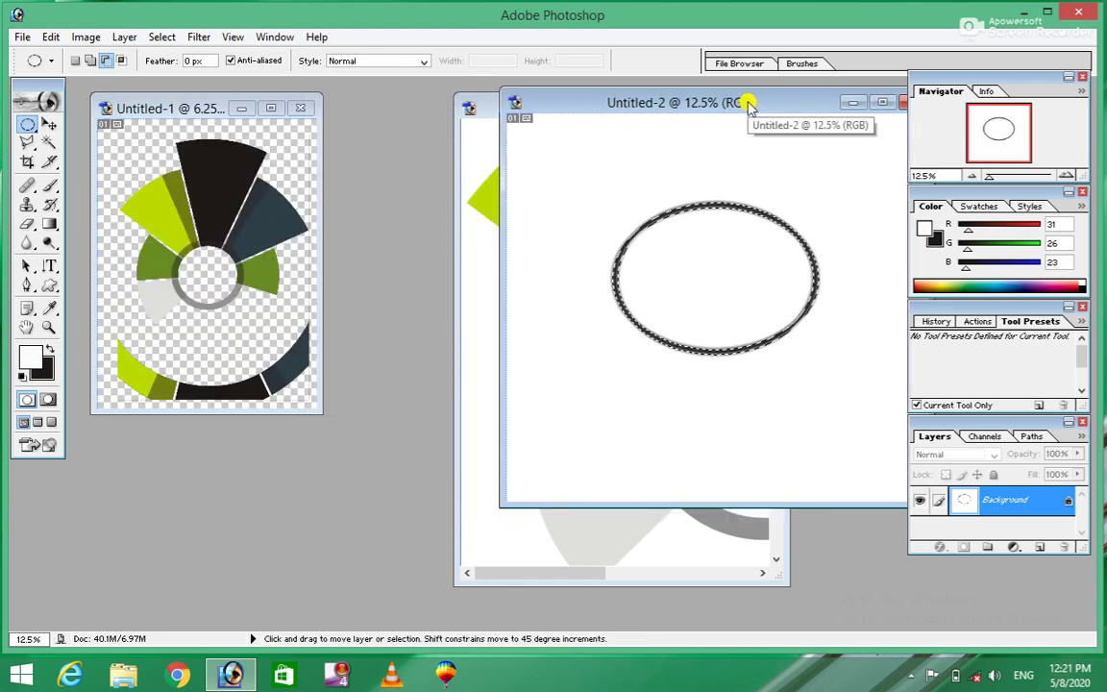
# Create a new Untitled-3 document and draw an elliptical selection on it
pyautogui.hotkey('ctrl', 'n')
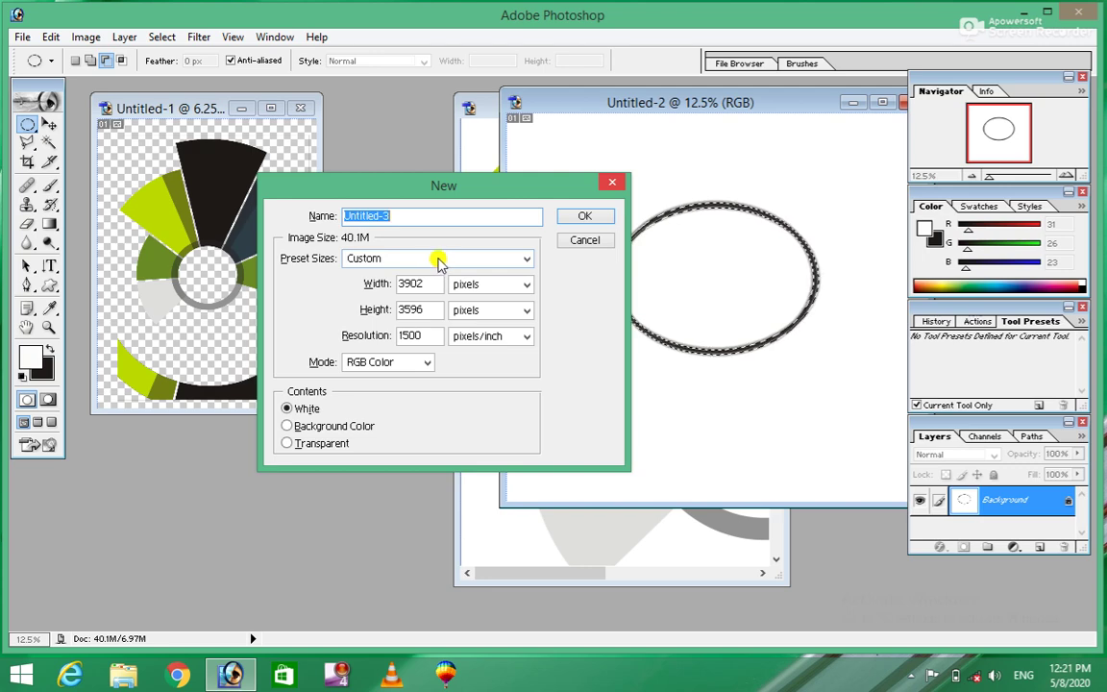
pyautogui.click(574, 216)
pyautogui.moveTo(198, 226); pyautogui.dragTo(418, 378)
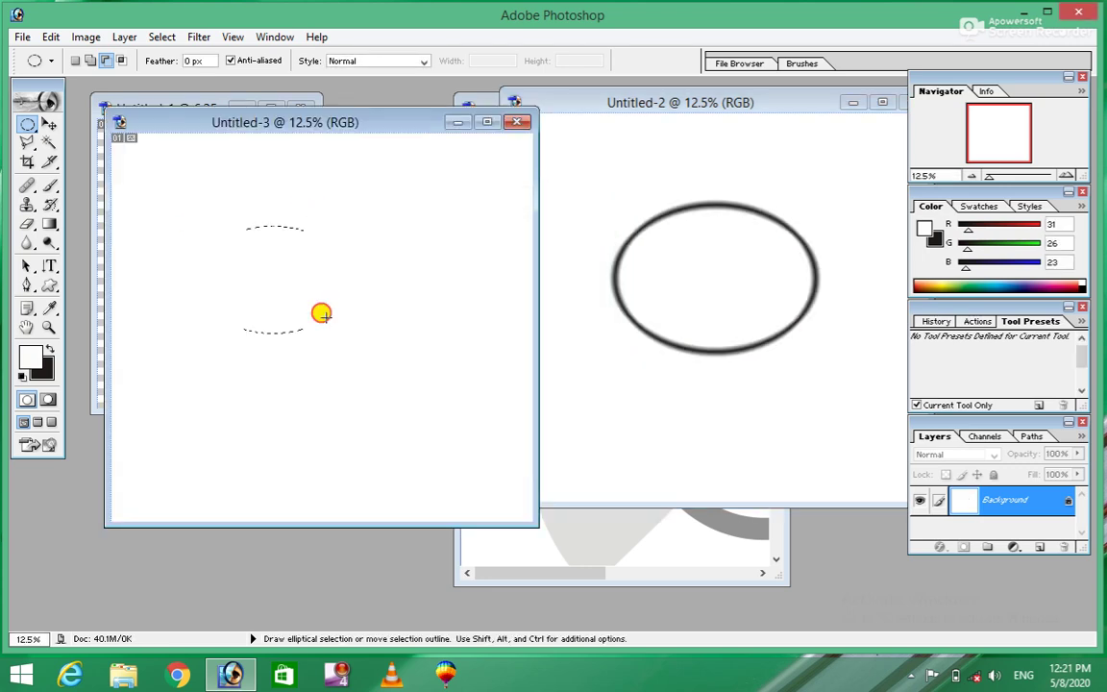
# Convert the ellipse to a 60-pixel border, fill it with the dark foreground colour, and bring up Smooth Selection
pyautogui.click(161, 36)
pyautogui.moveTo(189, 182)
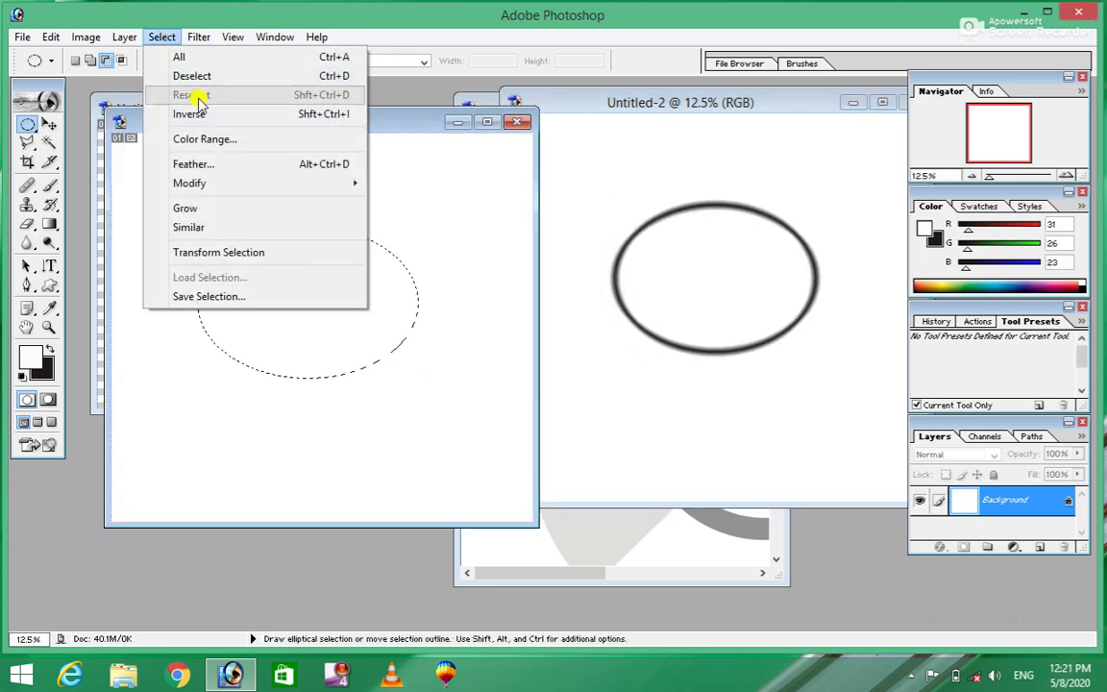
pyautogui.click(402, 184)
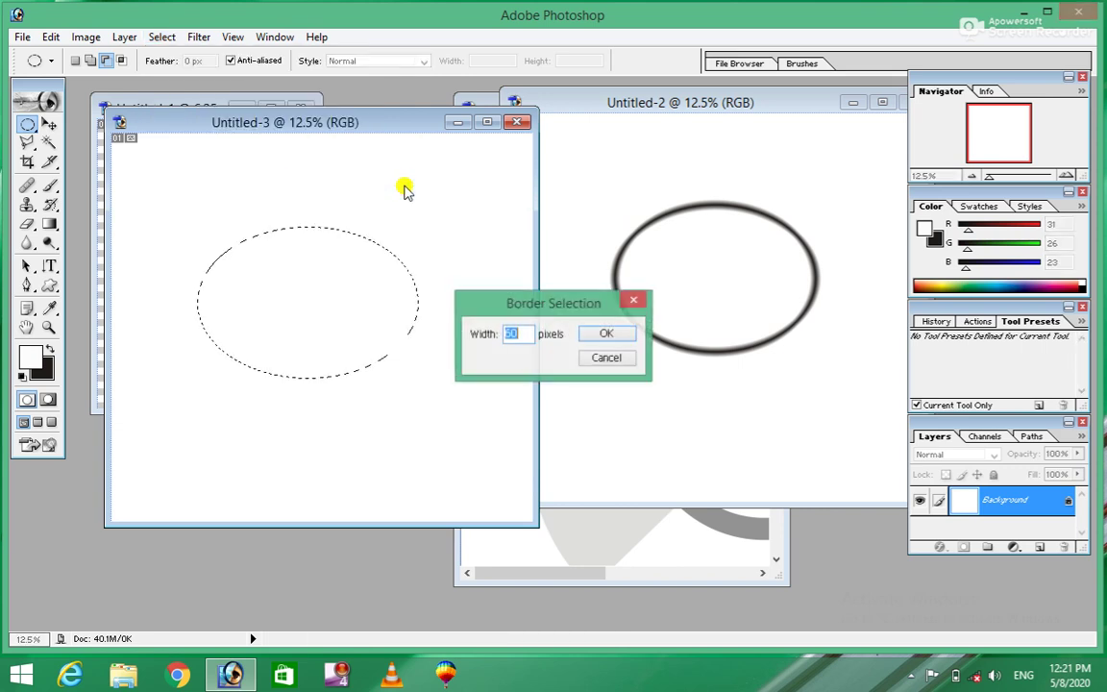
pyautogui.click(595, 333)
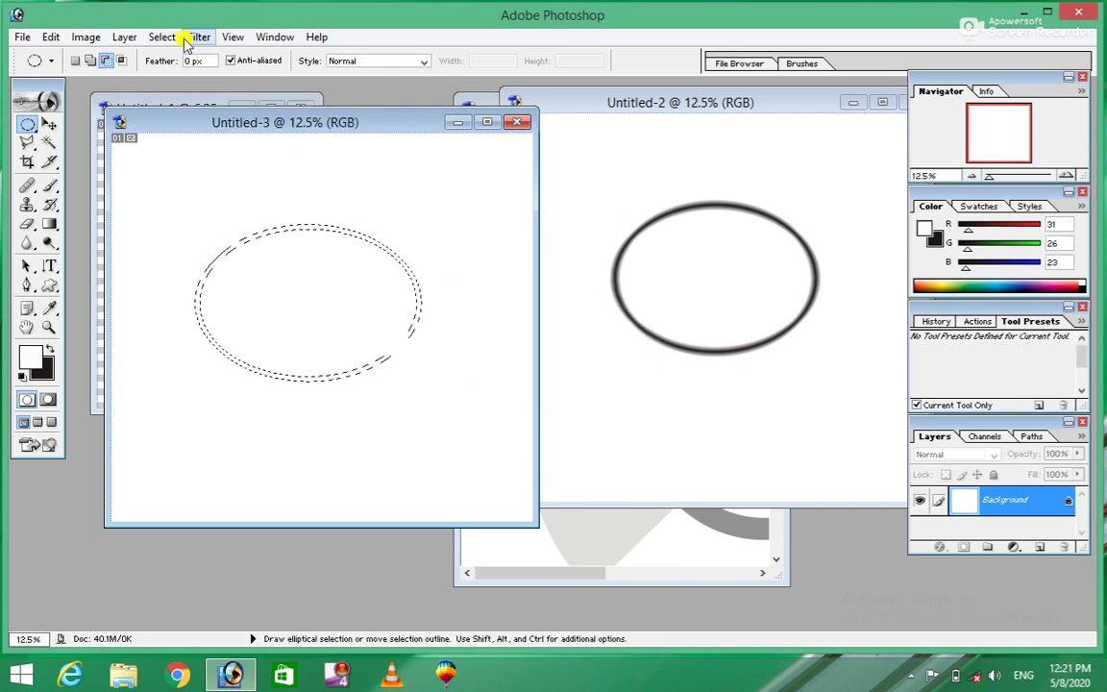
pyautogui.hotkey('alt', 'BackSpace')
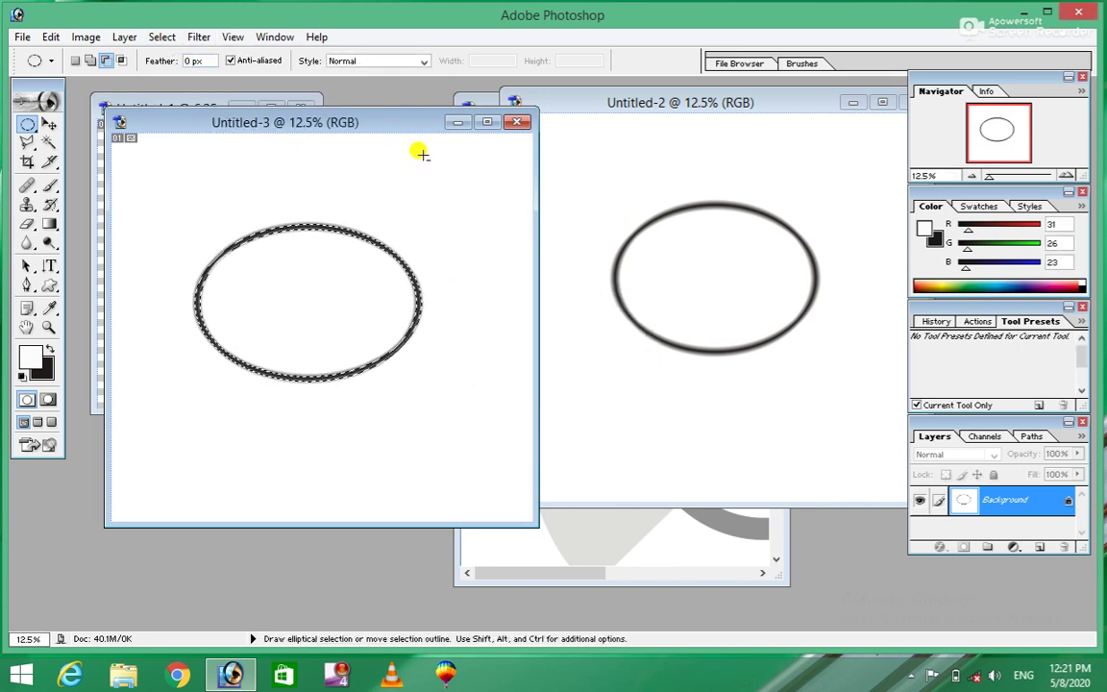
pyautogui.click(161, 36)
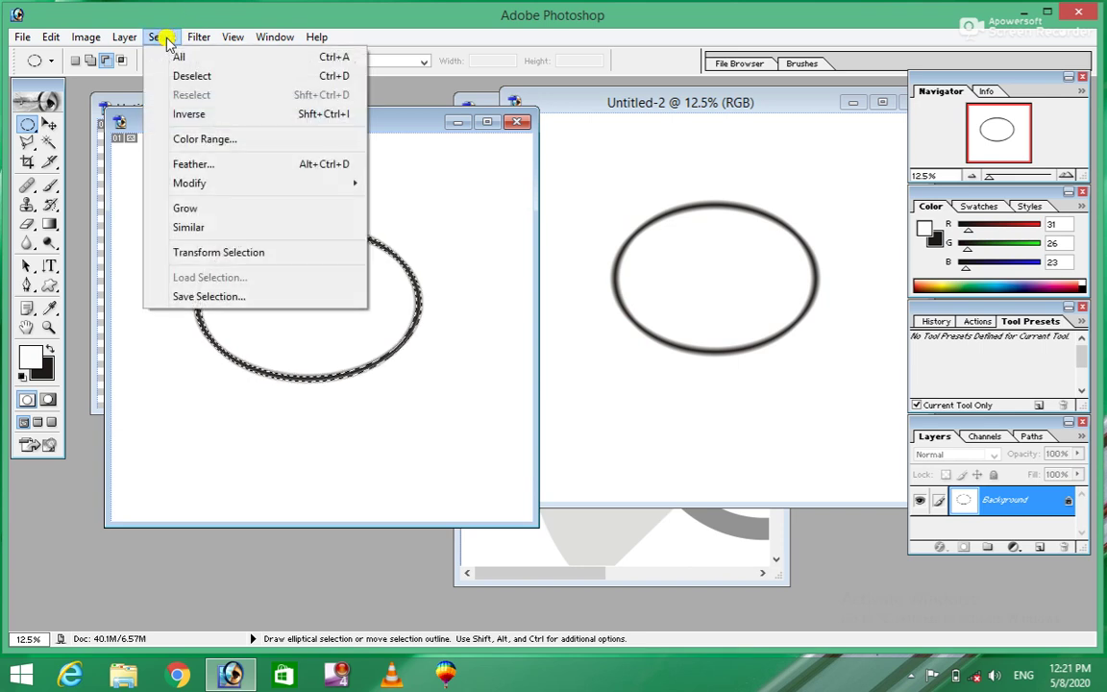
pyautogui.moveTo(190, 182)
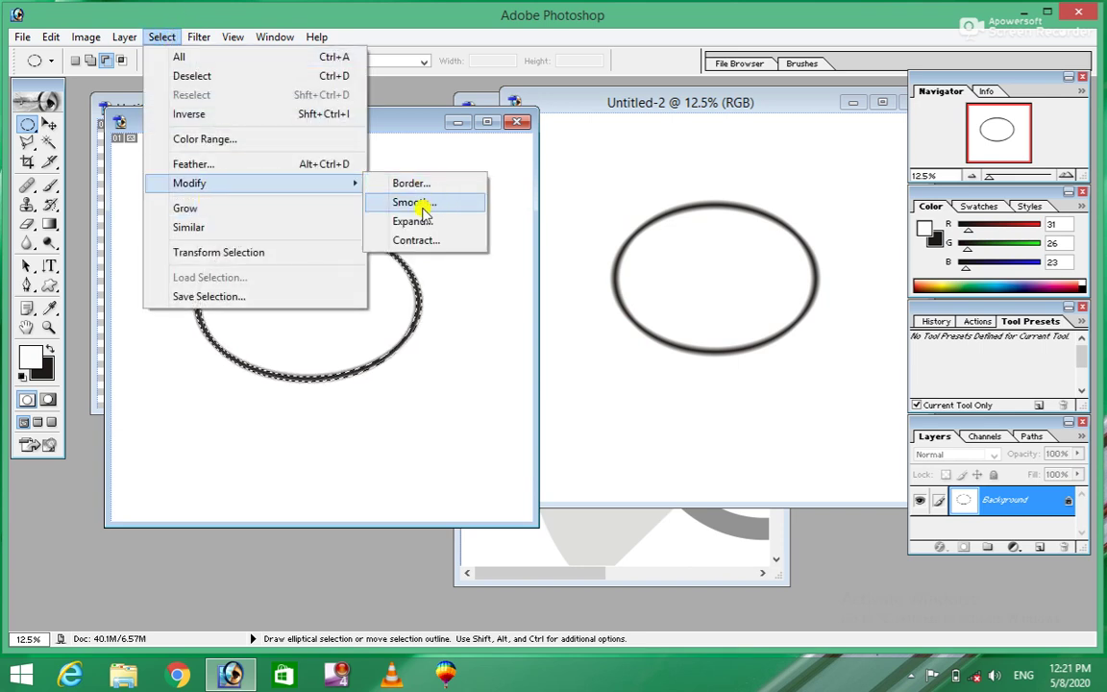
pyautogui.click(422, 203)
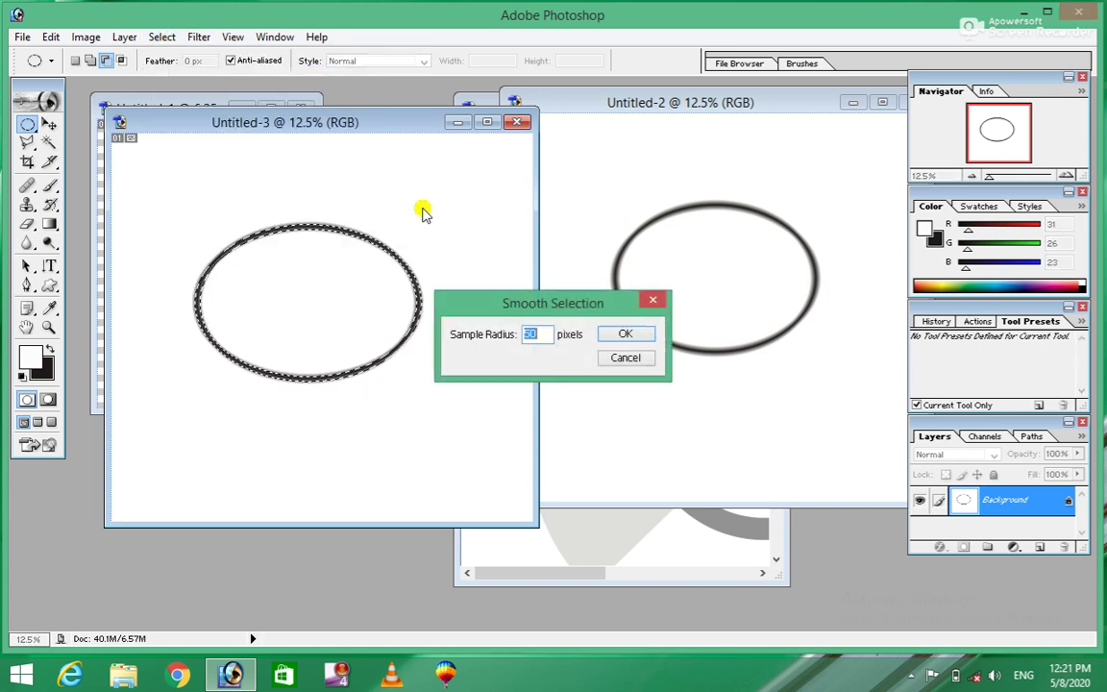
# Smooth the ring selection at a 50-pixel sample radius, then again at 20 pixels
pyautogui.click(638, 335)
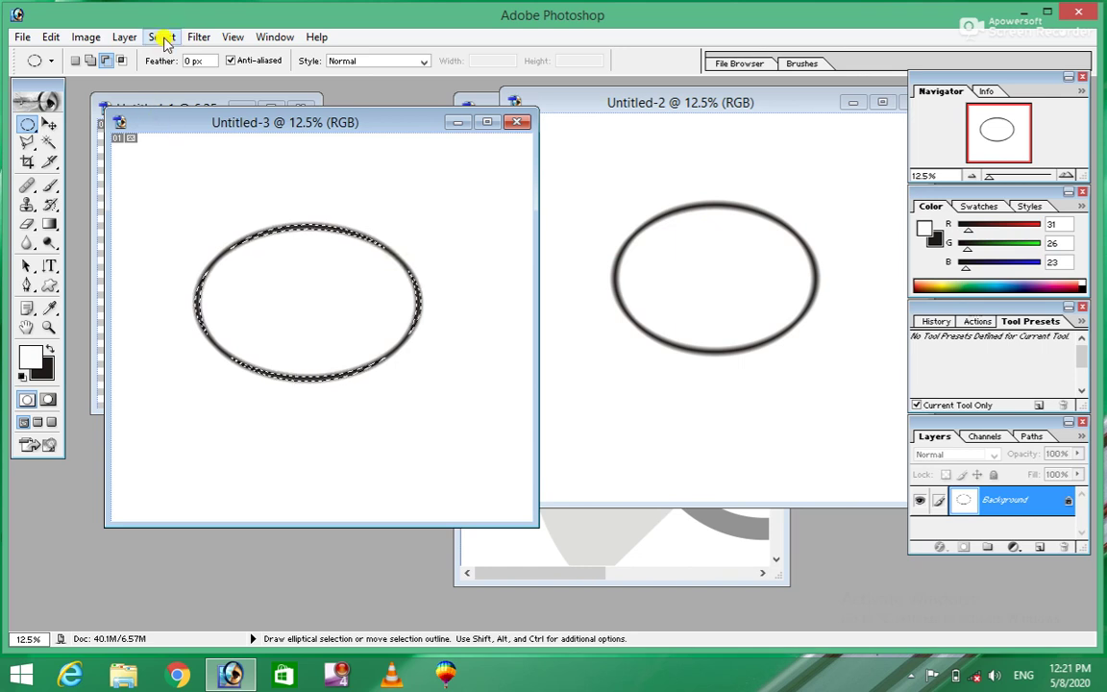
pyautogui.click(162, 37)
pyautogui.moveTo(206, 188)
pyautogui.click(428, 202)
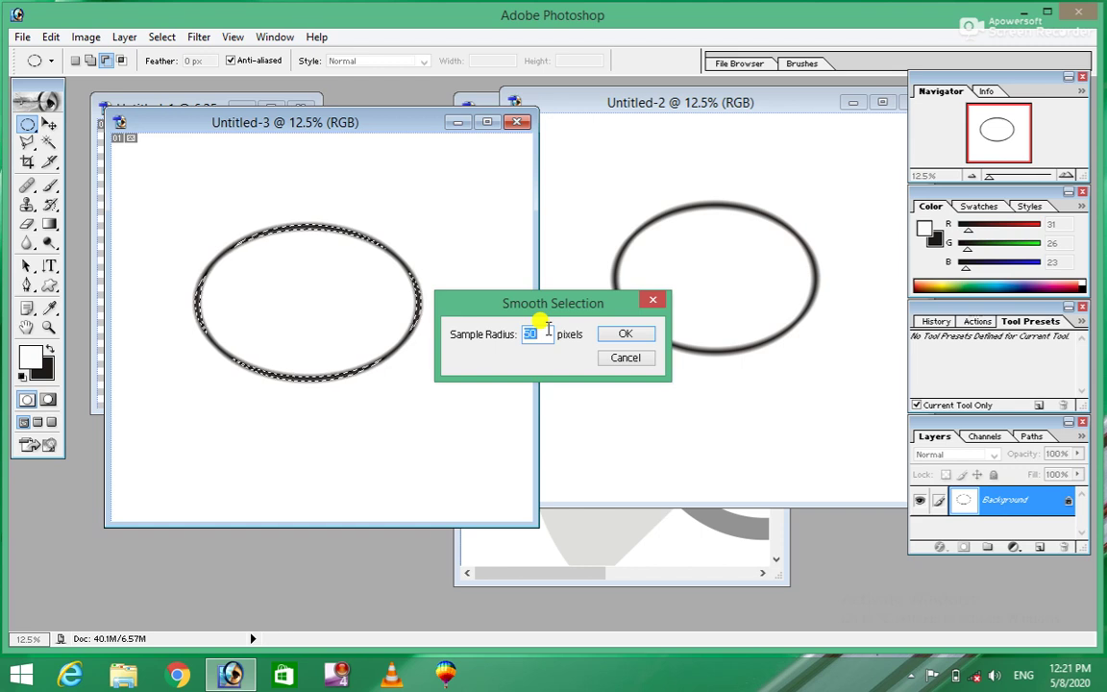
pyautogui.write('2')
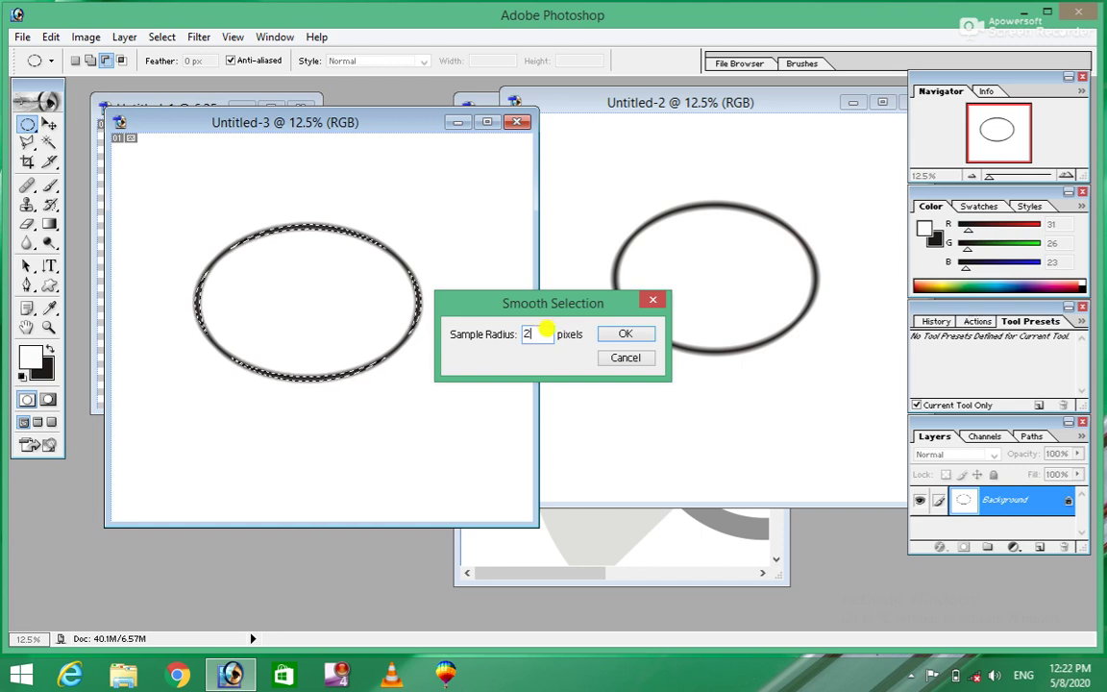
pyautogui.click(639, 331)
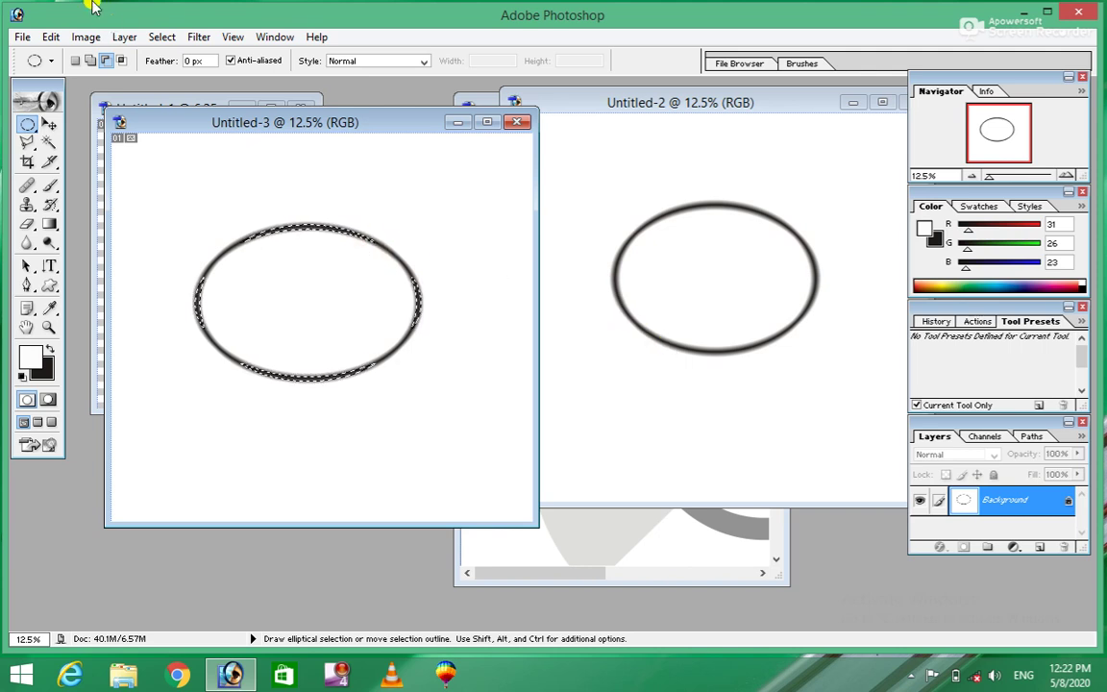
# Expand the ring selection by 40 pixels
pyautogui.click(161, 36)
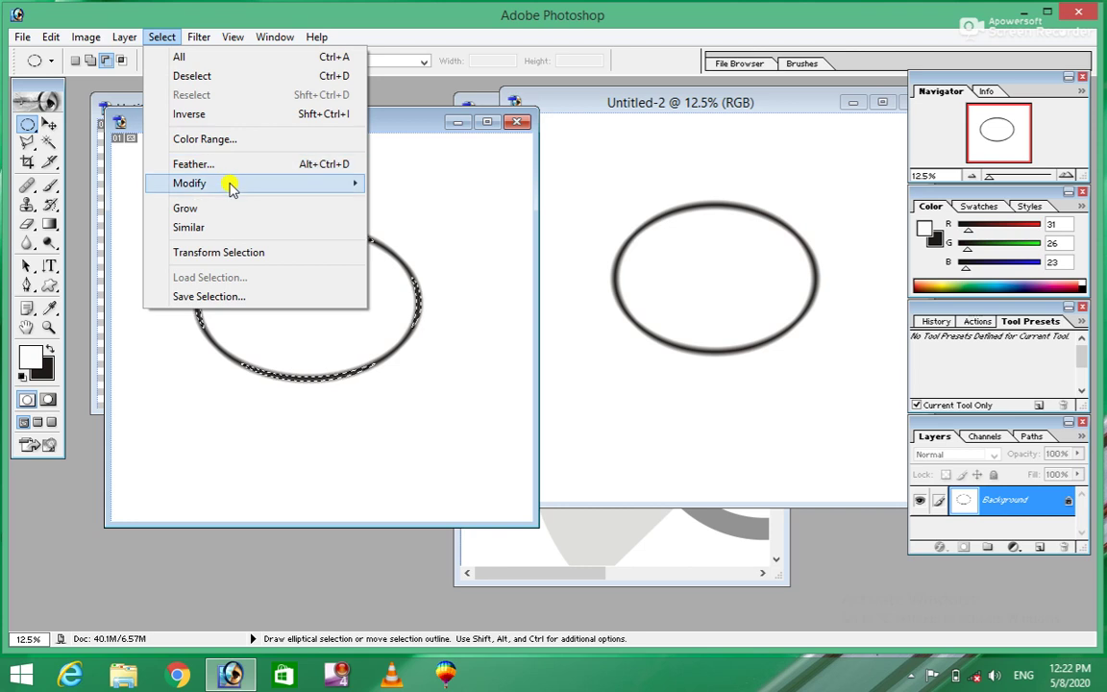
pyautogui.moveTo(189, 183)
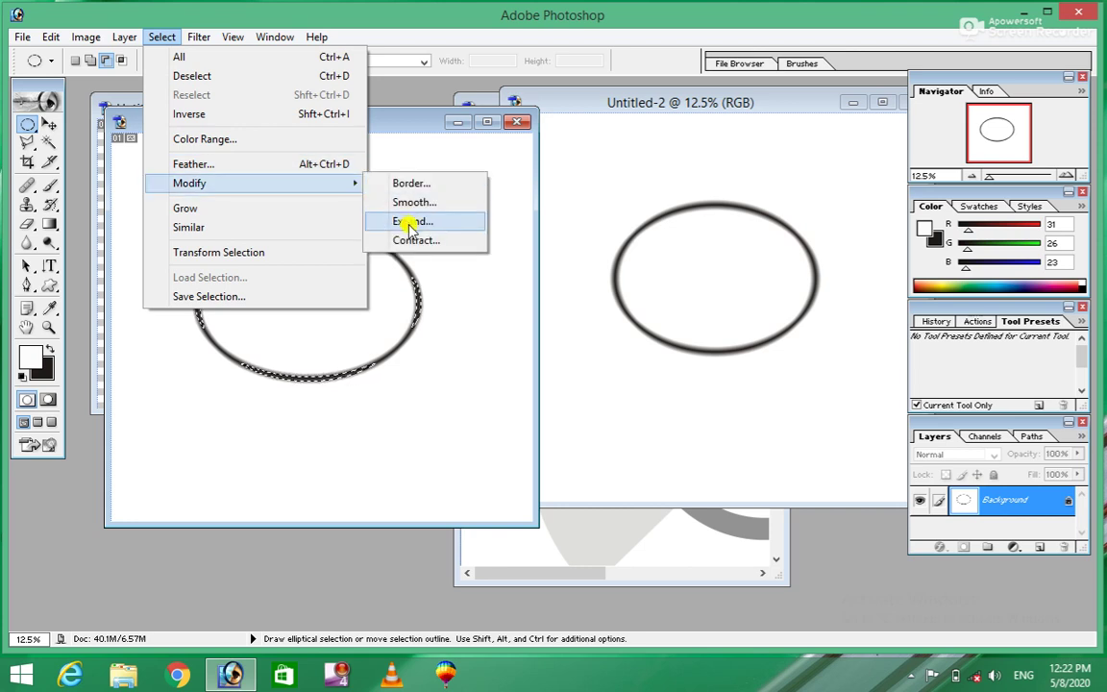
pyautogui.click(411, 222)
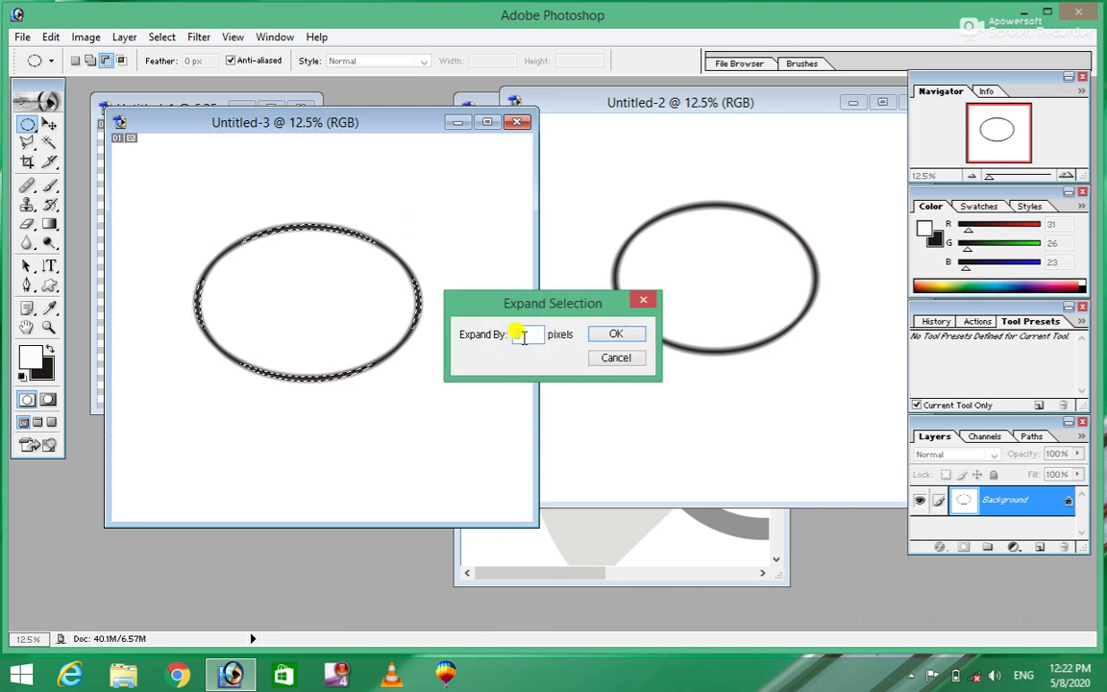
pyautogui.write('40')
pyautogui.click(616, 331)
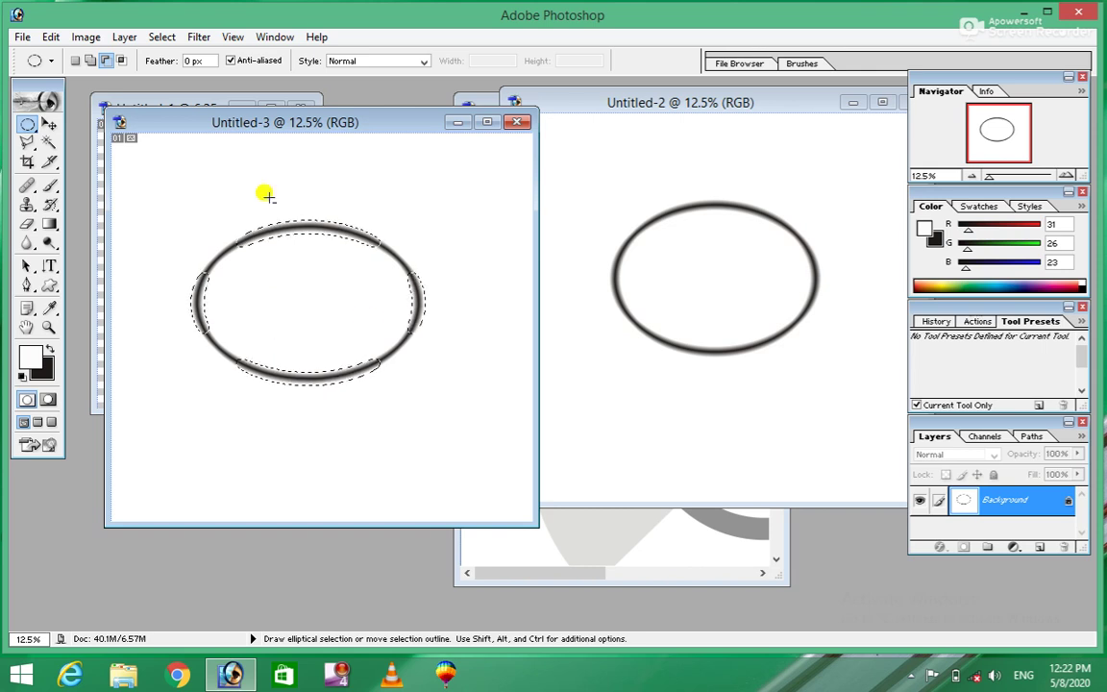
# Expand the selection by a further 80 pixels into a wider wavy band
pyautogui.click(159, 37)
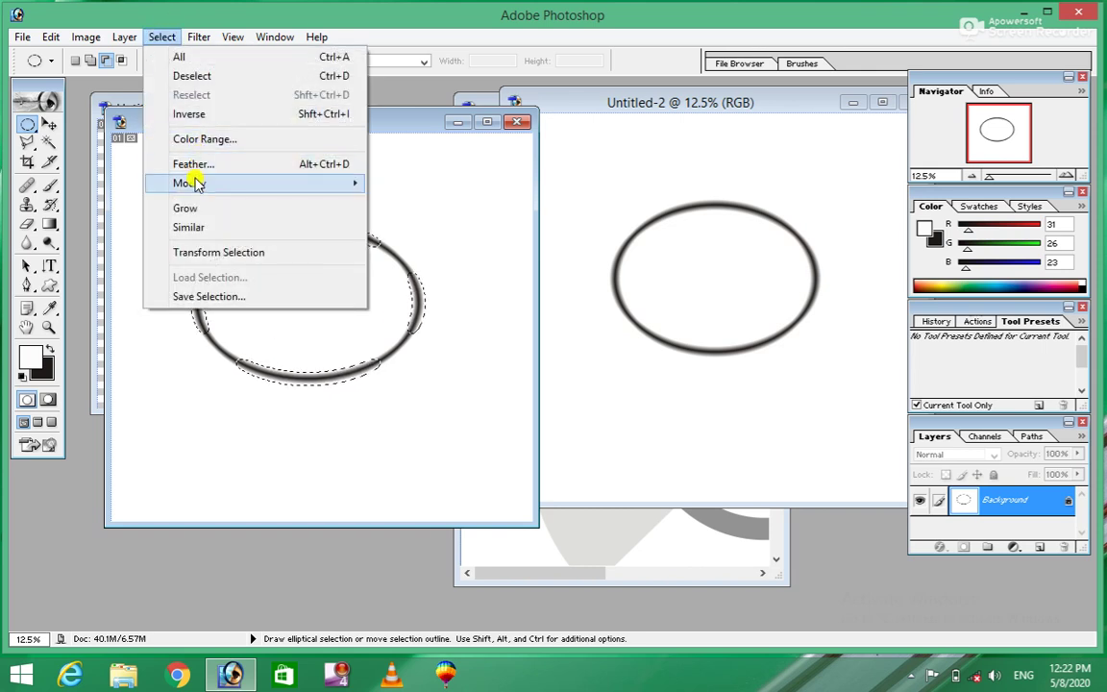
pyautogui.click(403, 225)
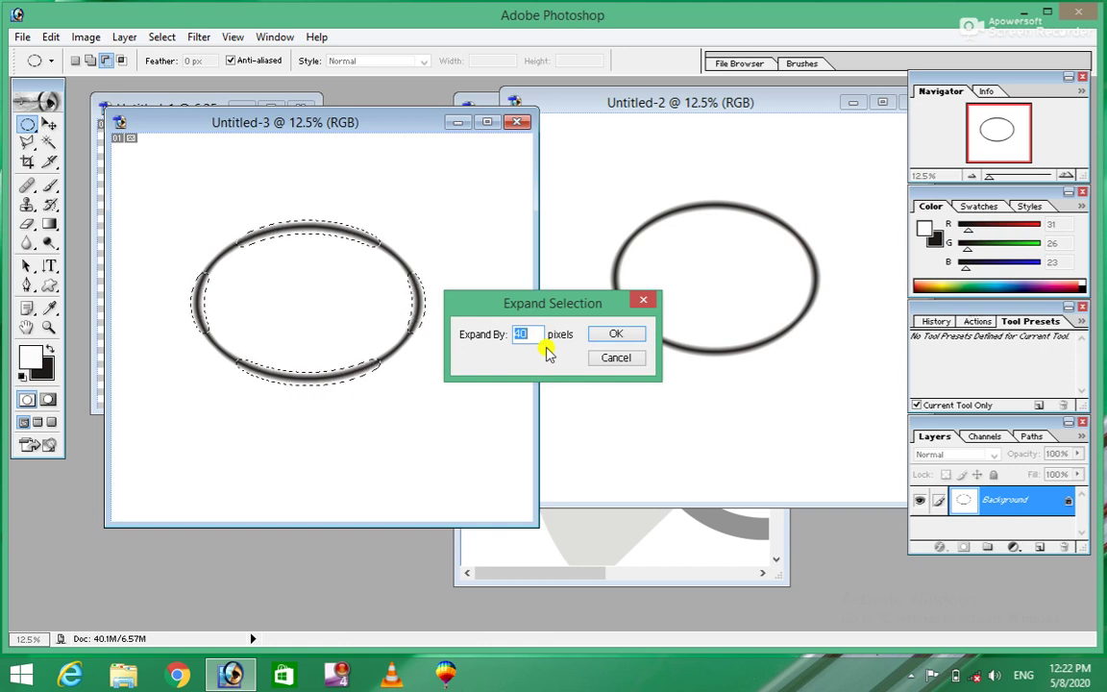
pyautogui.write('80')
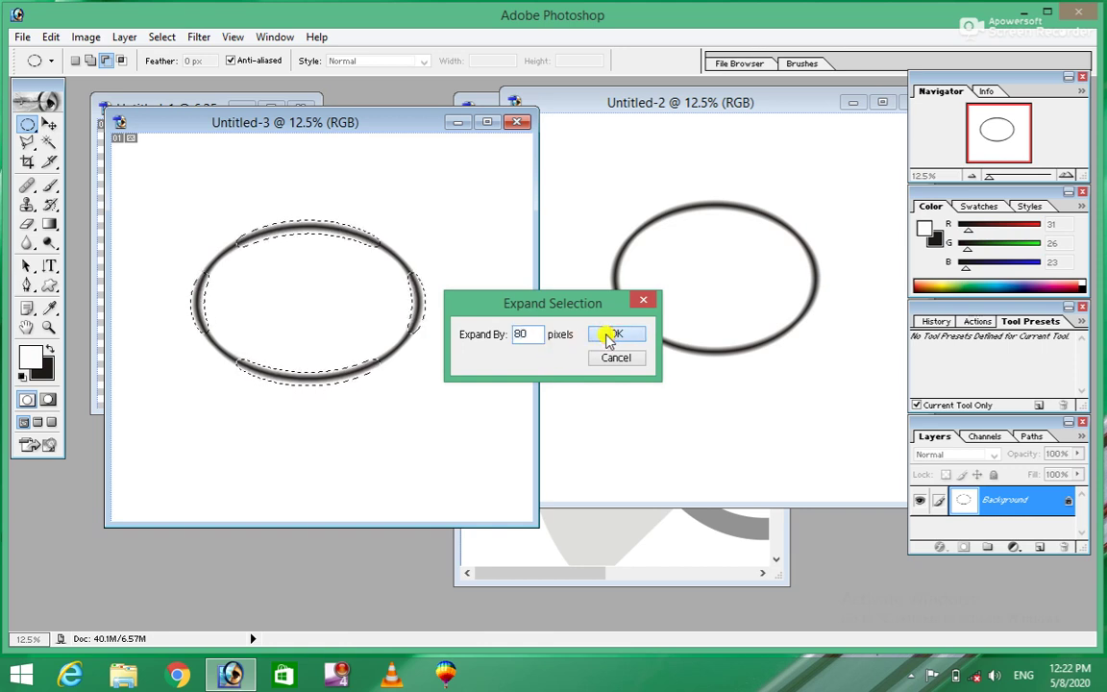
pyautogui.click(608, 335)
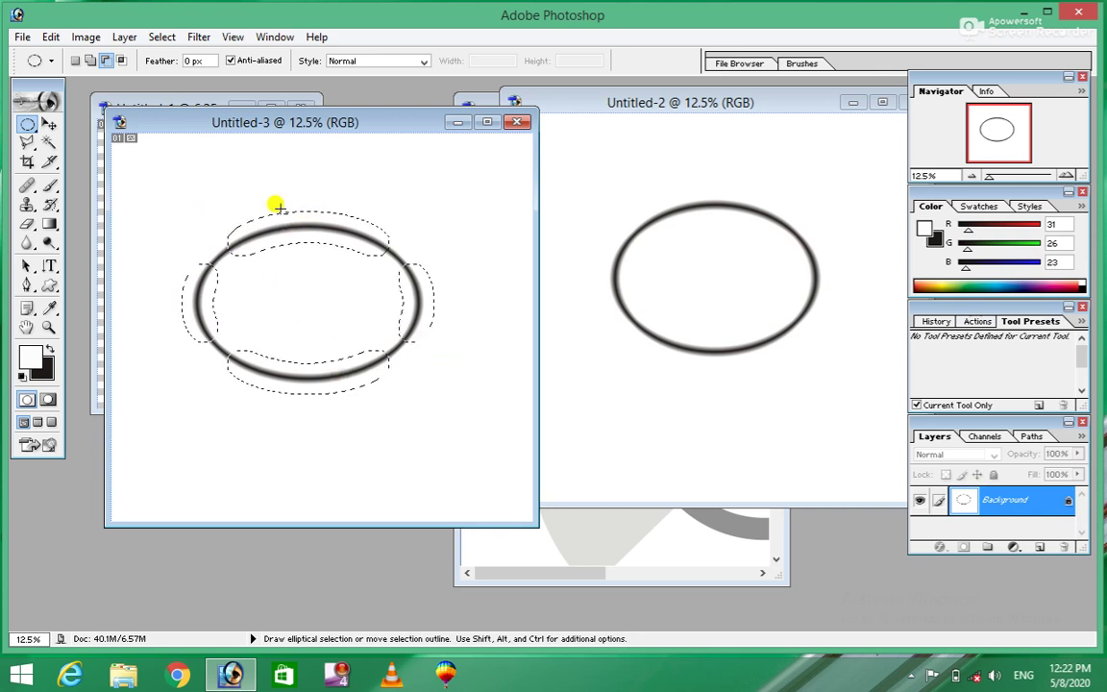
pyautogui.click(162, 36)
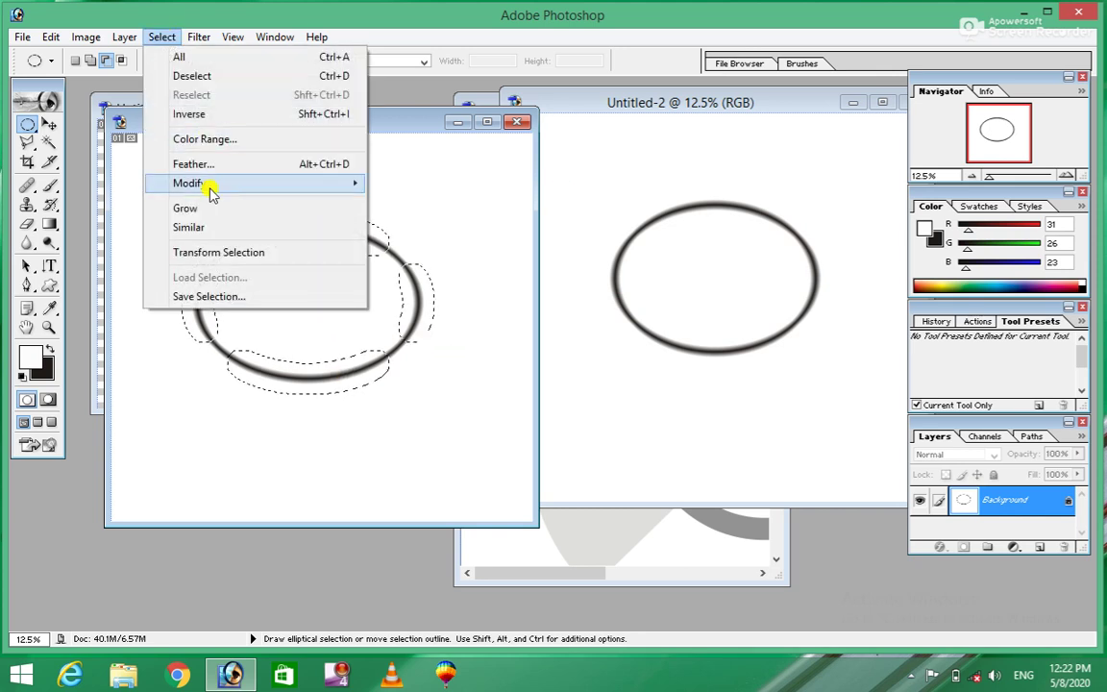
pyautogui.moveTo(189, 182)
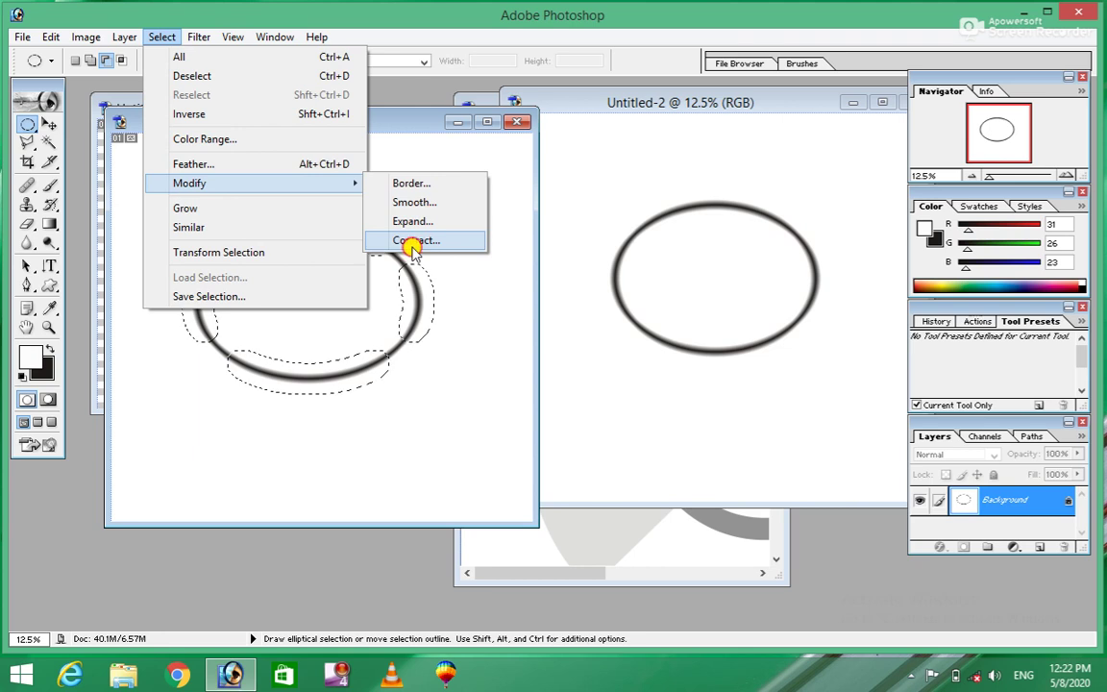
# Contract the wavy selection by 10 pixels
pyautogui.click(411, 245)
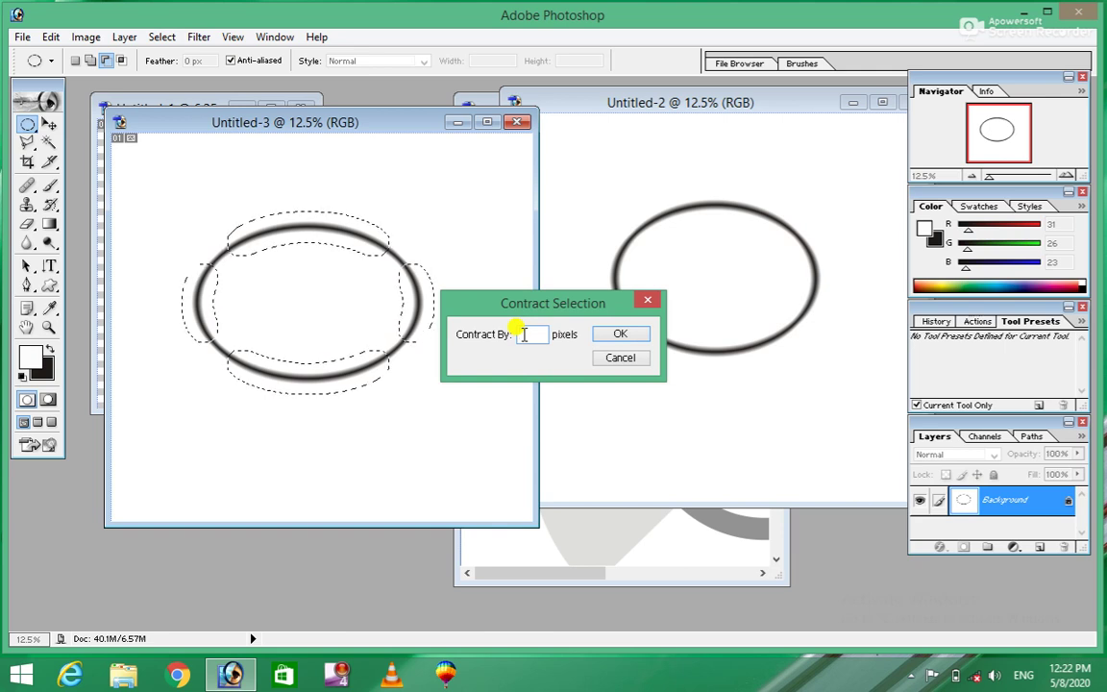
pyautogui.click(523, 334)
pyautogui.write('10')
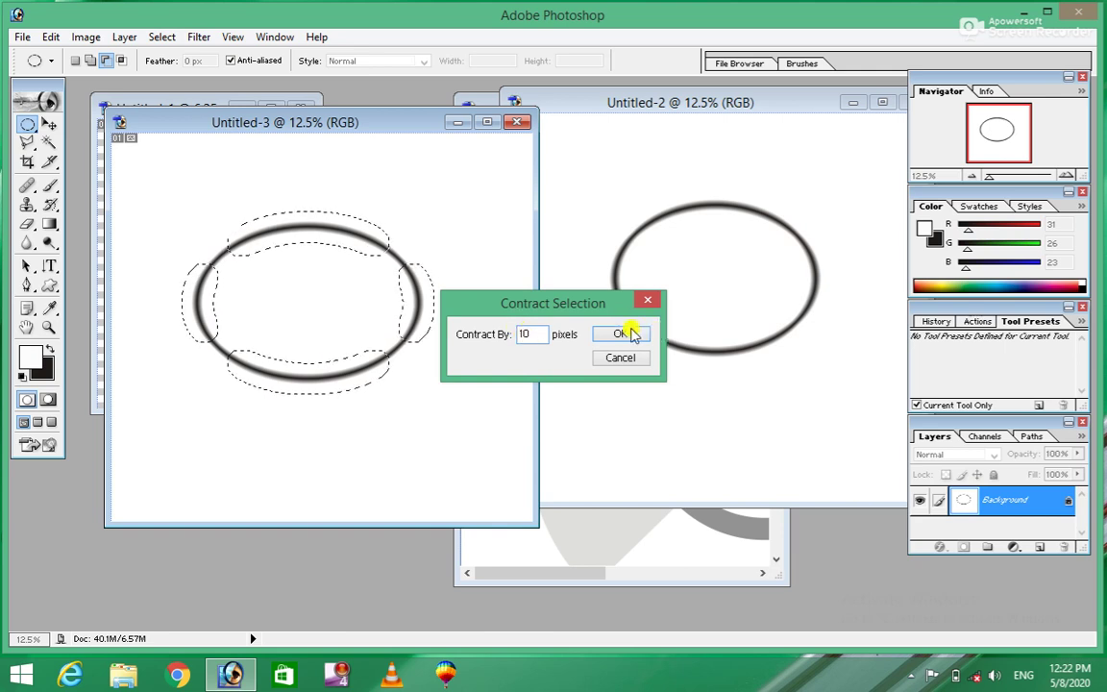
pyautogui.click(629, 333)
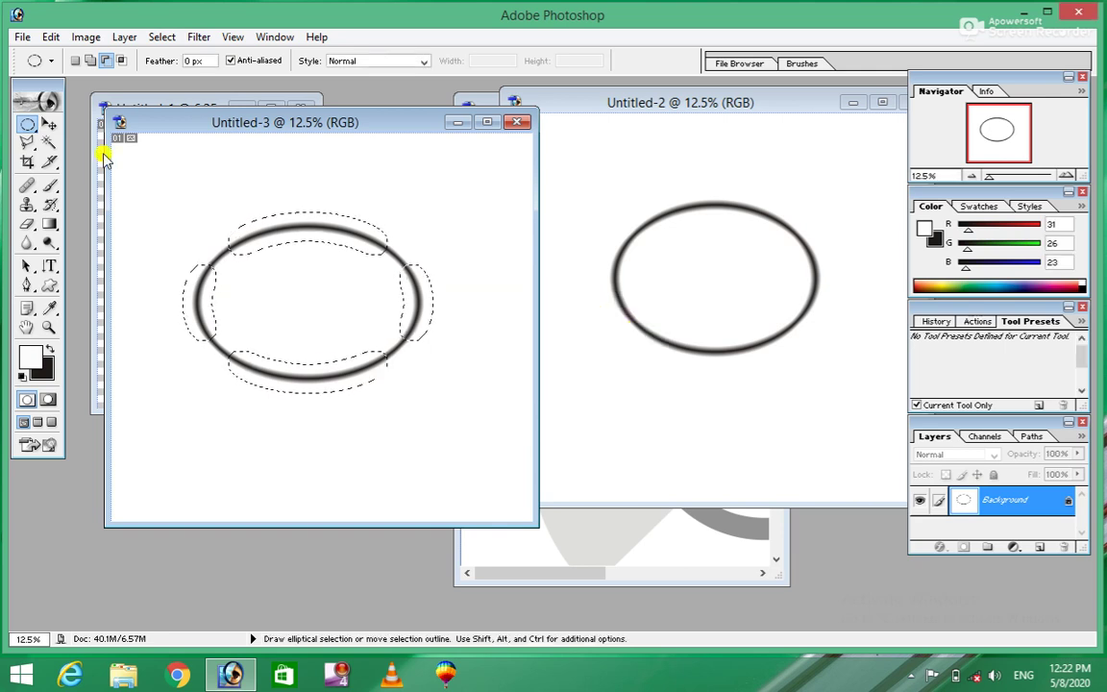
# Contract the selection by 10 pixels once more, then deselect and reselect it
pyautogui.click(159, 37)
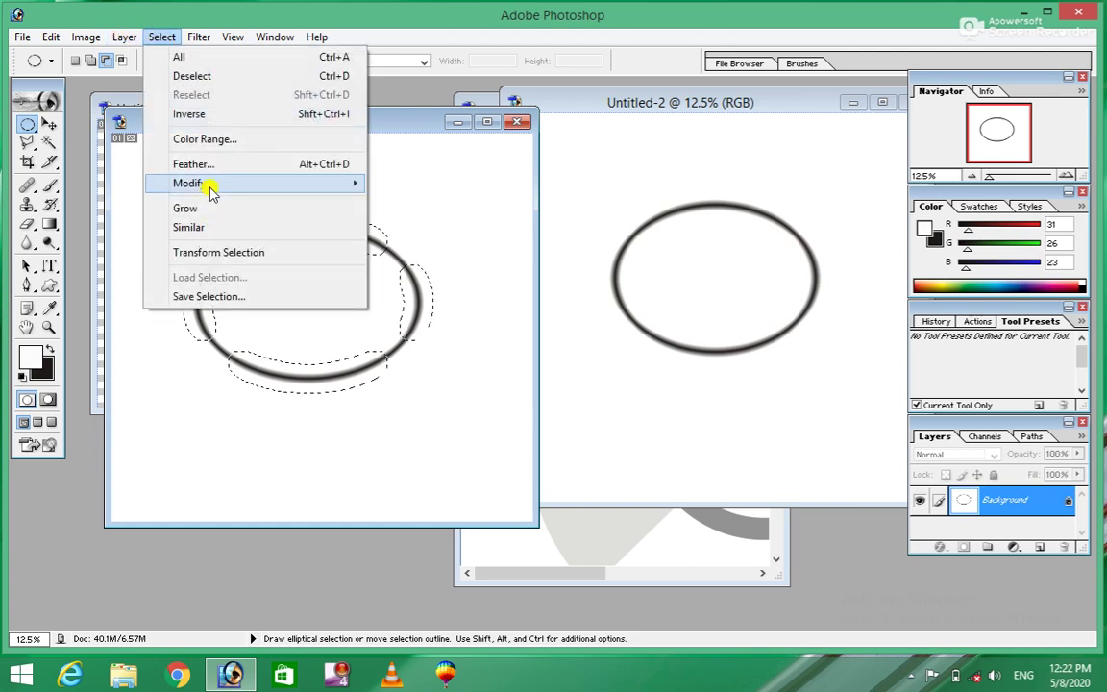
pyautogui.moveTo(189, 183)
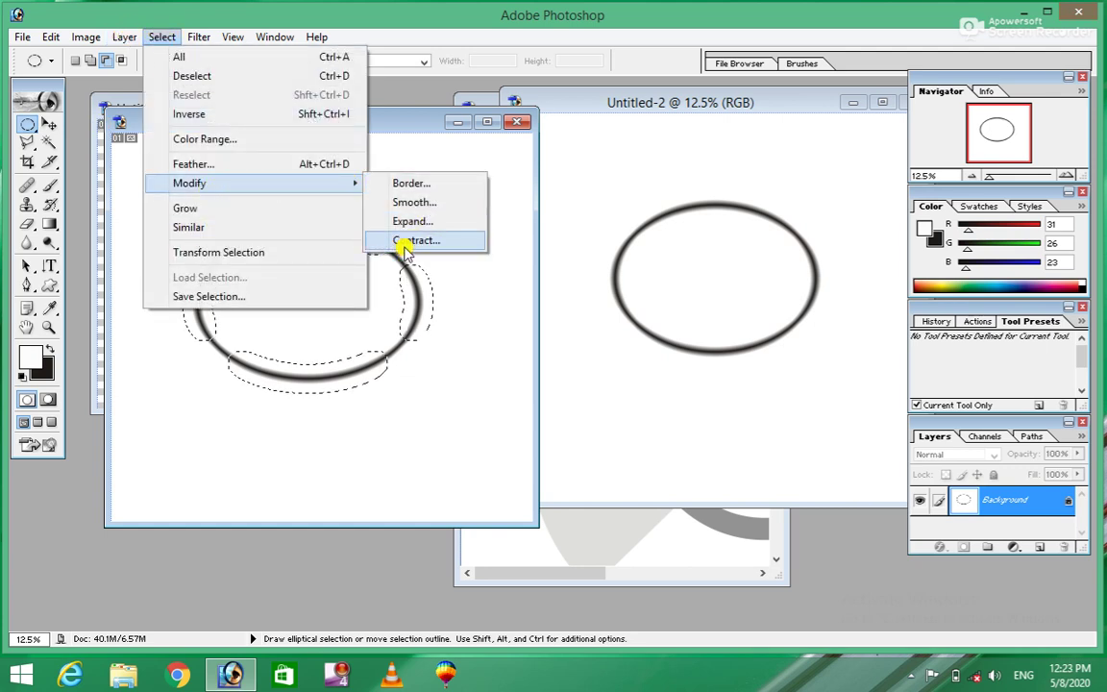
pyautogui.click(413, 240)
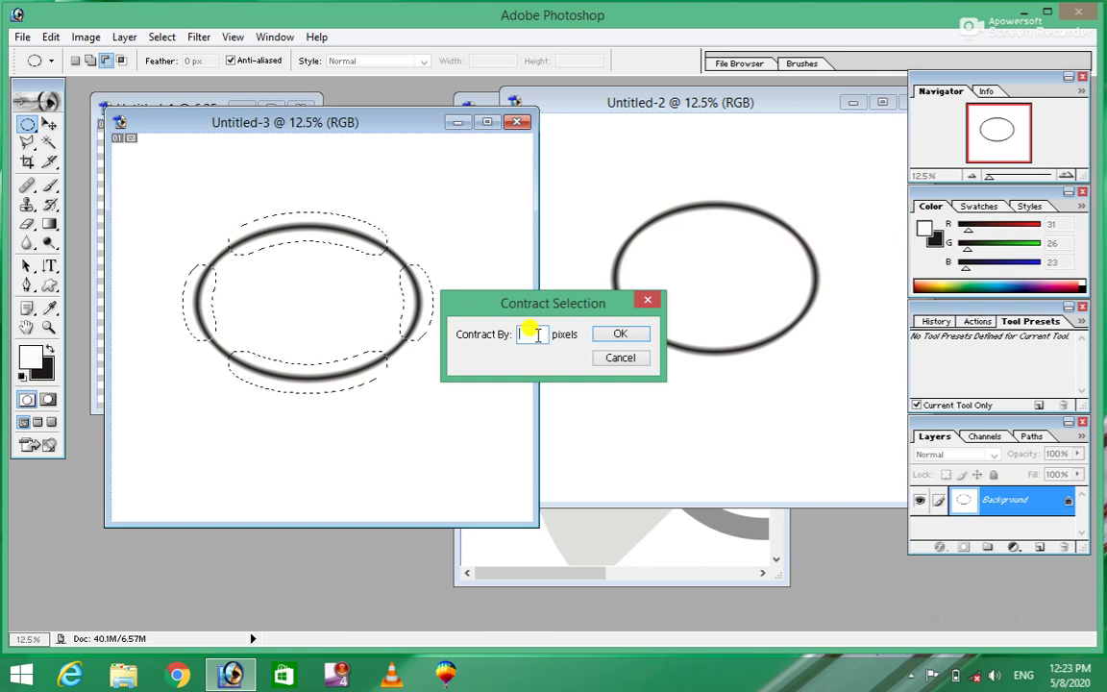
pyautogui.click(623, 334)
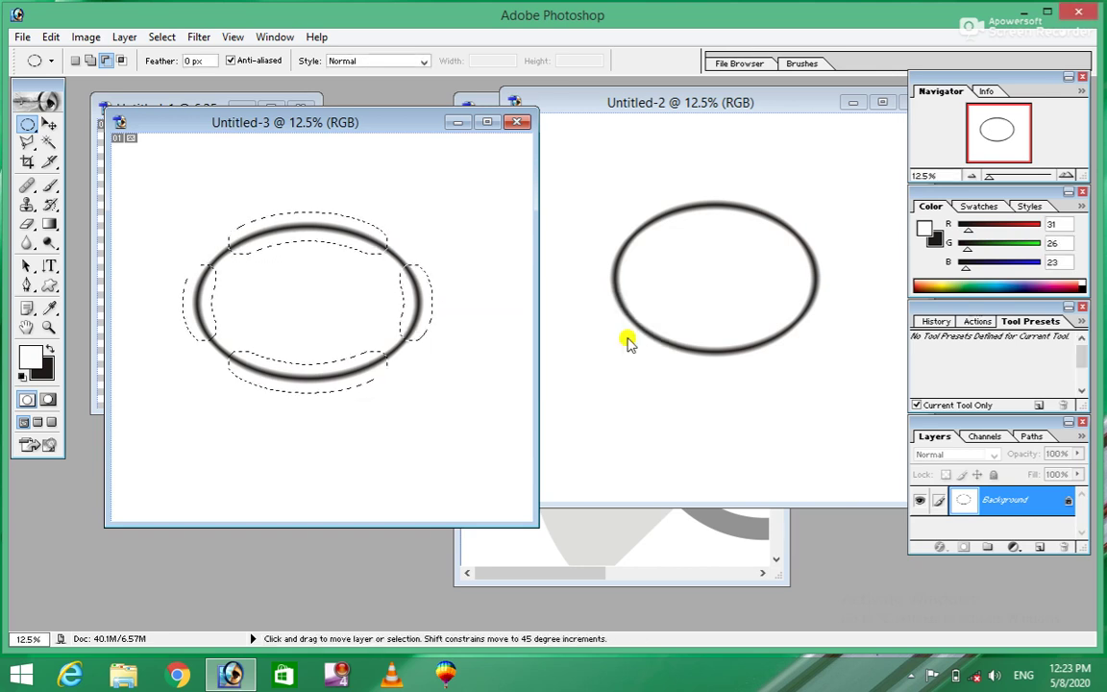
pyautogui.hotkey('ctrl', 'd')
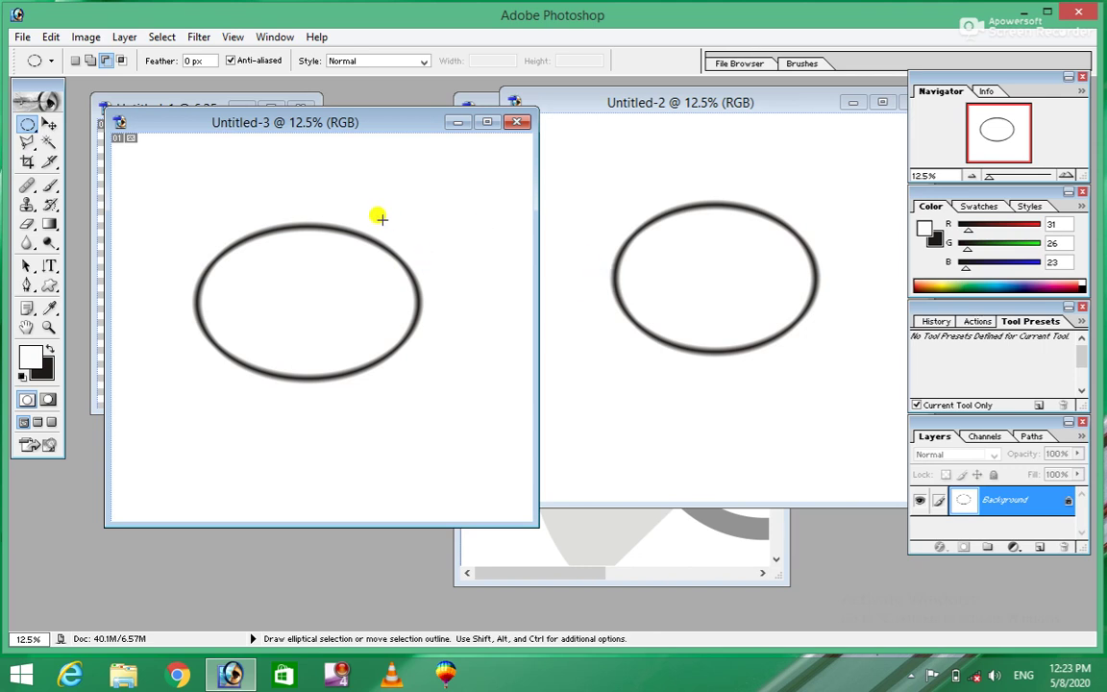
pyautogui.hotkey('ctrl', 'shift', 'd')
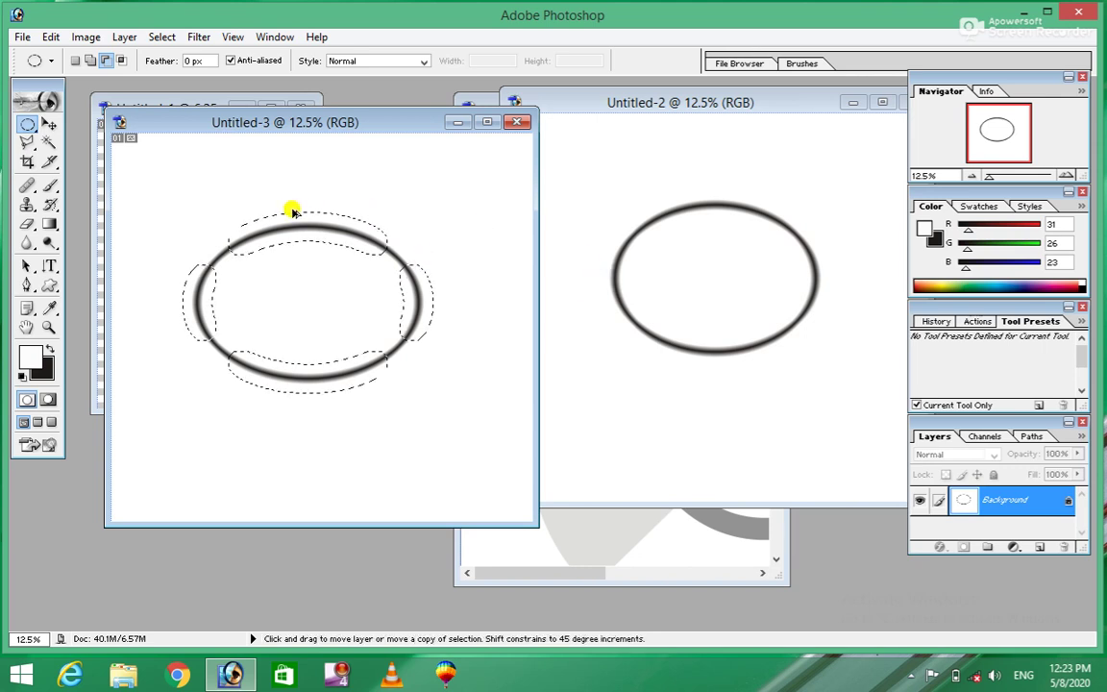
# Erase the old ring, draw a new central ellipse, and convert it into a border selection
pyautogui.press('Delete')
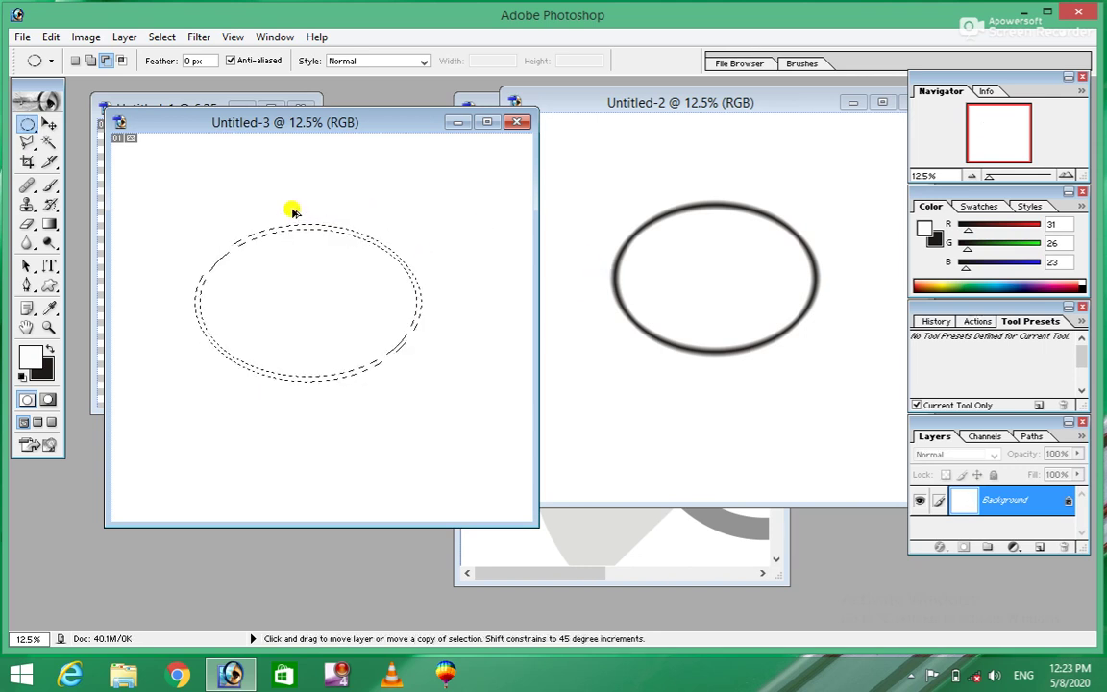
pyautogui.click(293, 212)
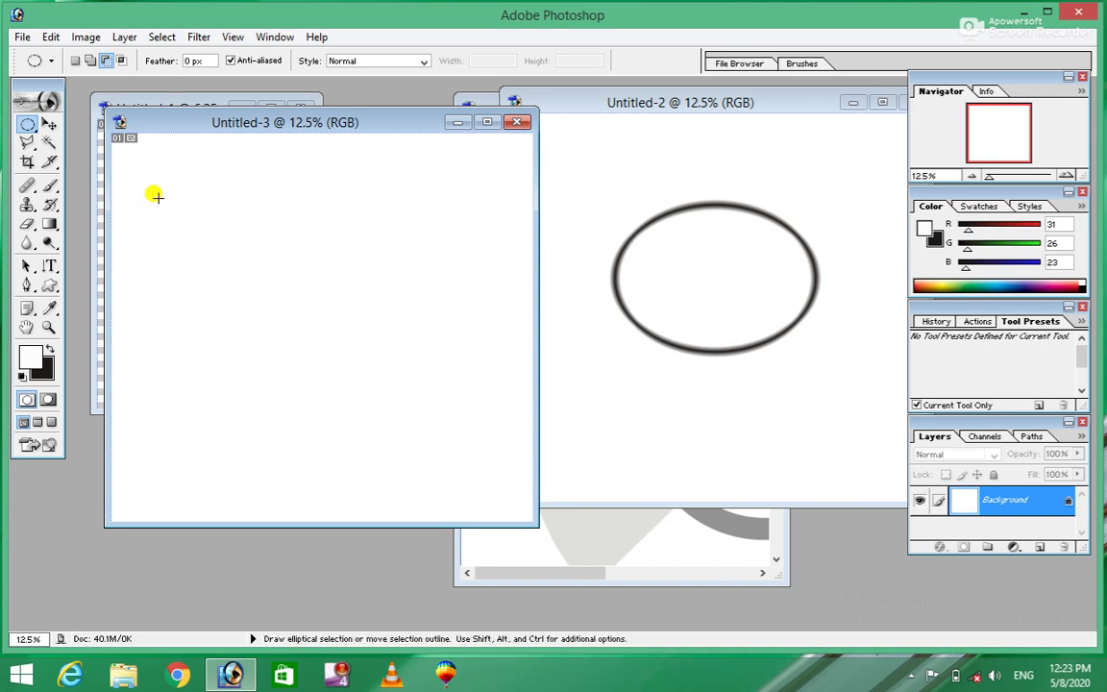
pyautogui.moveTo(205, 205); pyautogui.dragTo(399, 359)
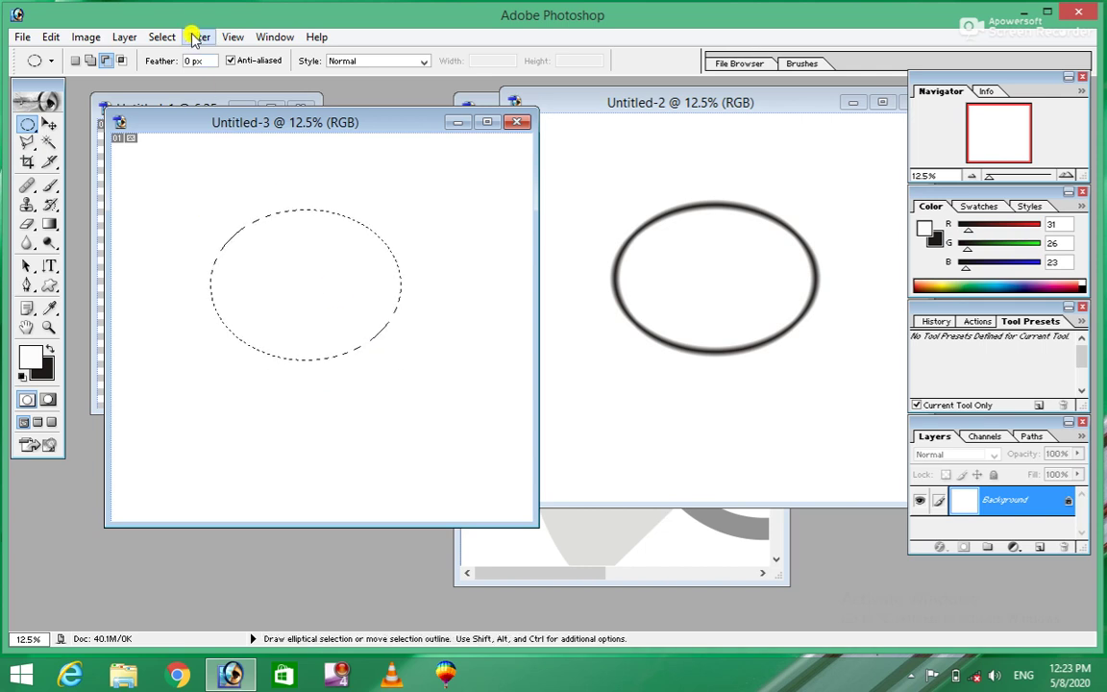
pyautogui.click(165, 36)
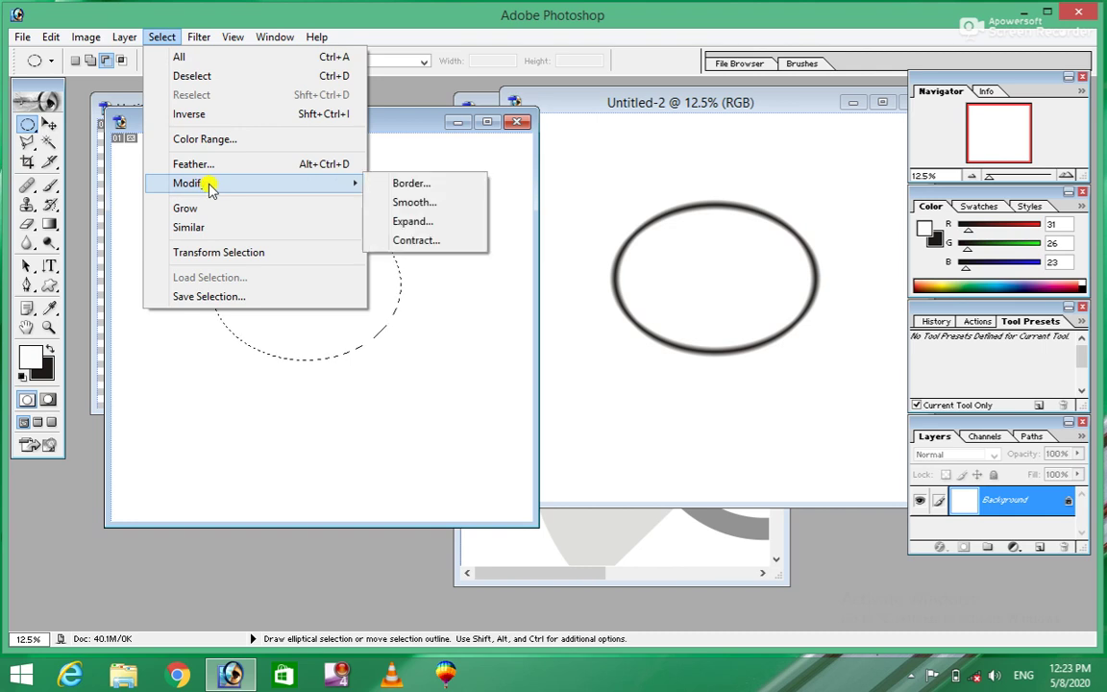
pyautogui.click(396, 184)
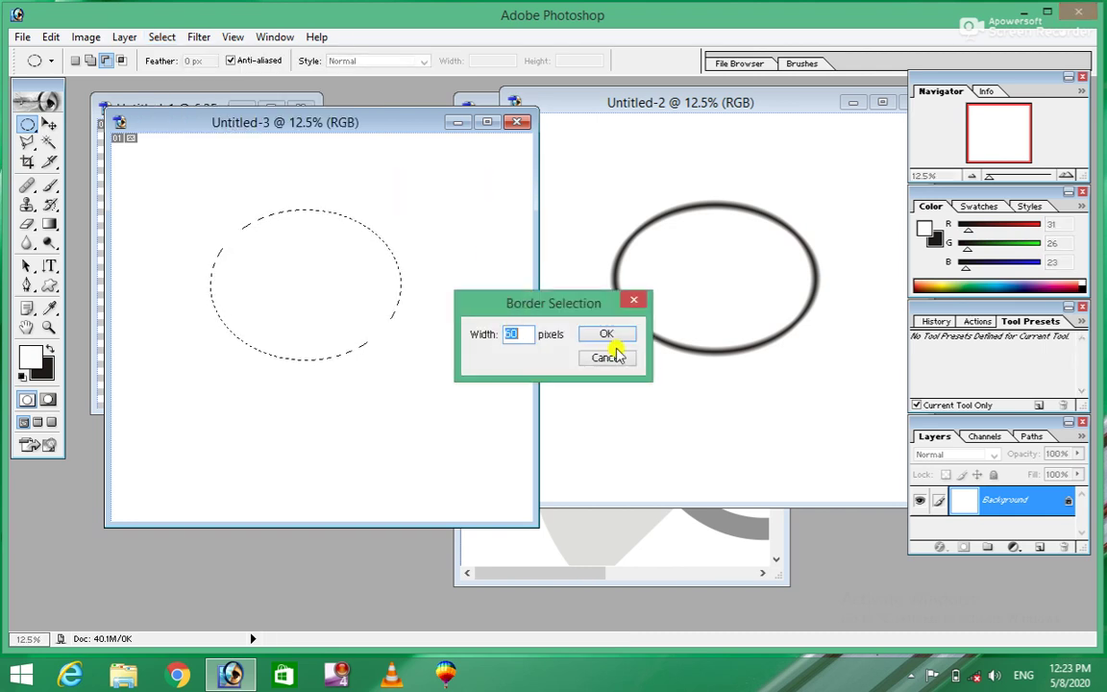
pyautogui.click(616, 333)
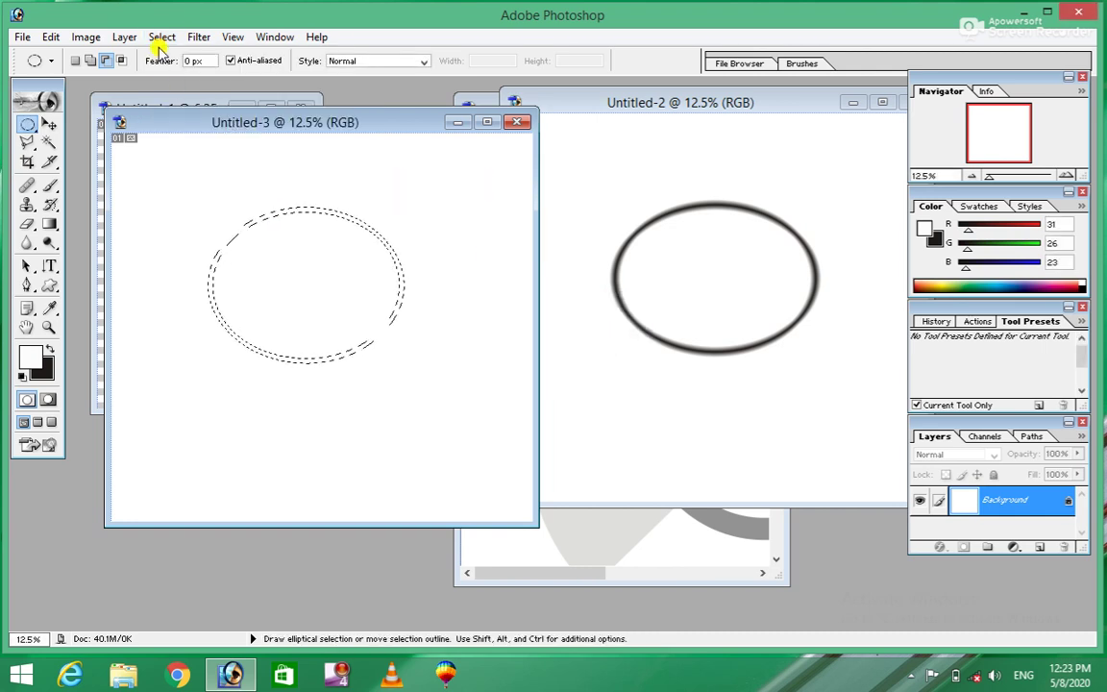
# Expand the border ring selection by 80 pixels
pyautogui.click(161, 37)
pyautogui.moveTo(189, 183)
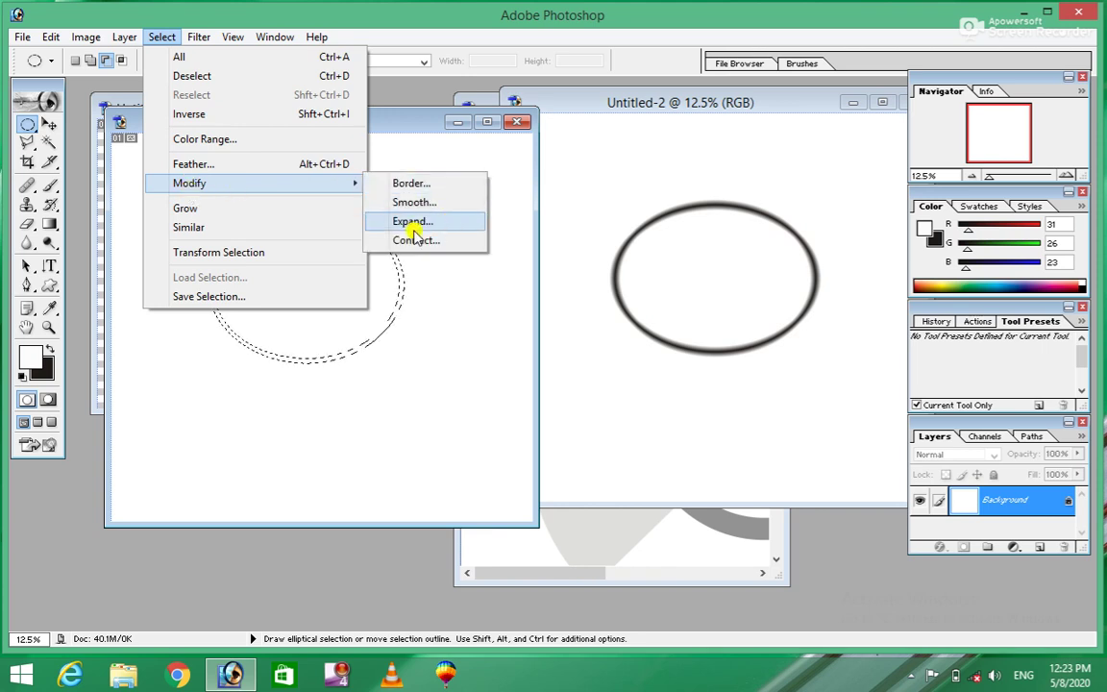
pyautogui.click(408, 231)
pyautogui.write('80')
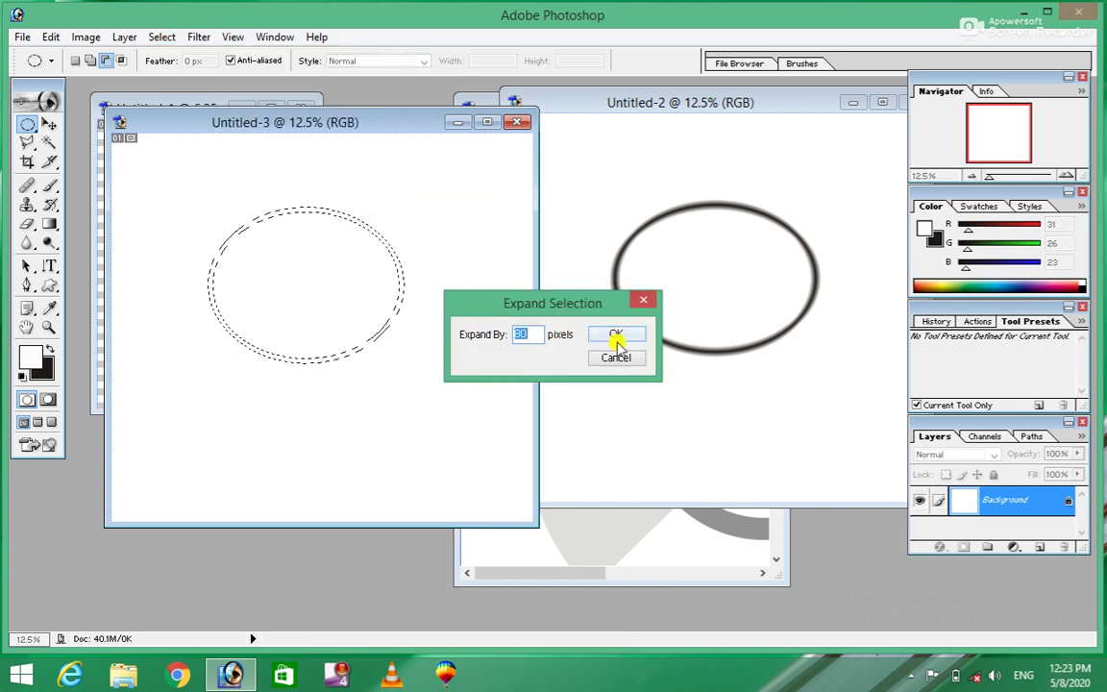
pyautogui.click(619, 336)
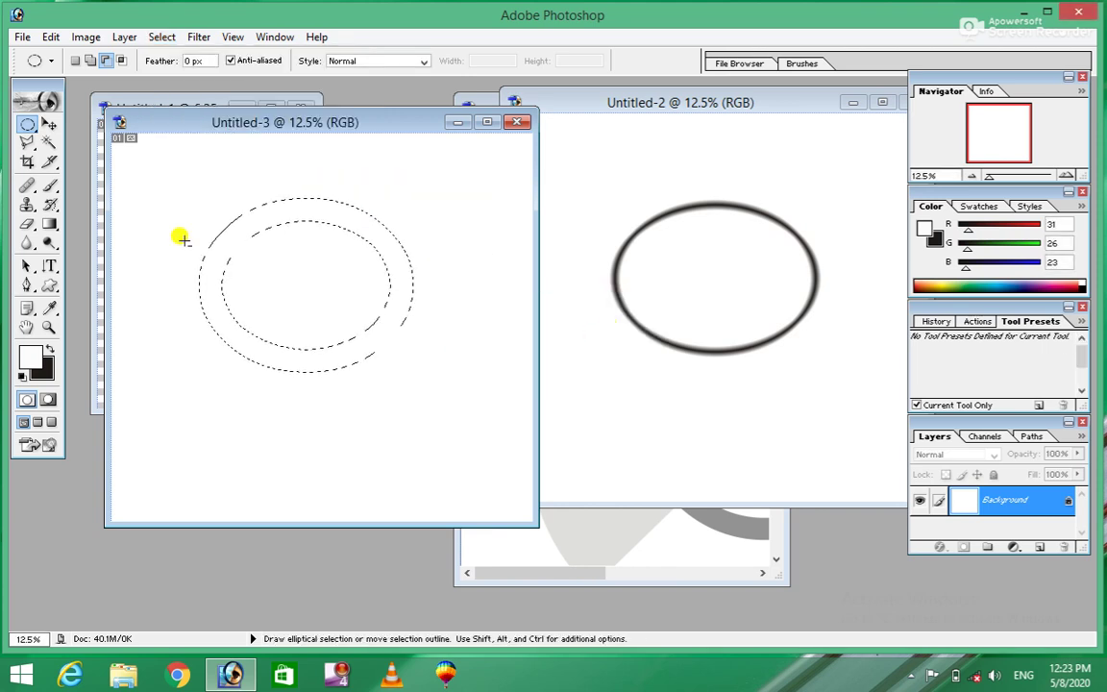
pyautogui.click(156, 35)
pyautogui.moveTo(190, 182)
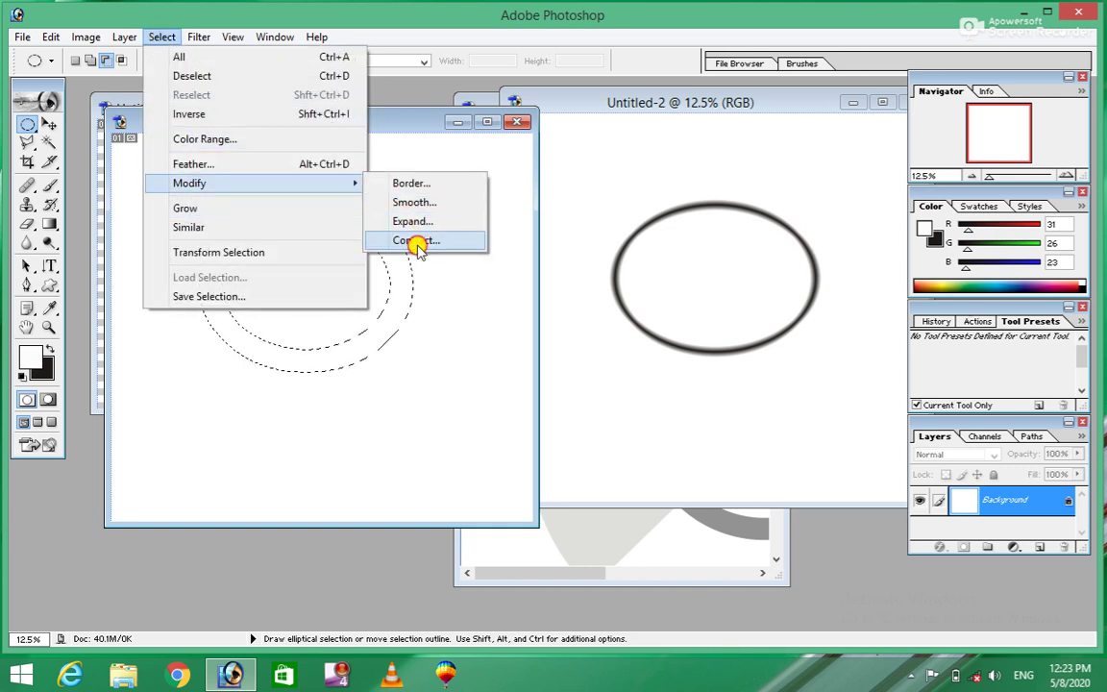
# Contract the ring selection by 20 pixels
pyautogui.click(415, 242)
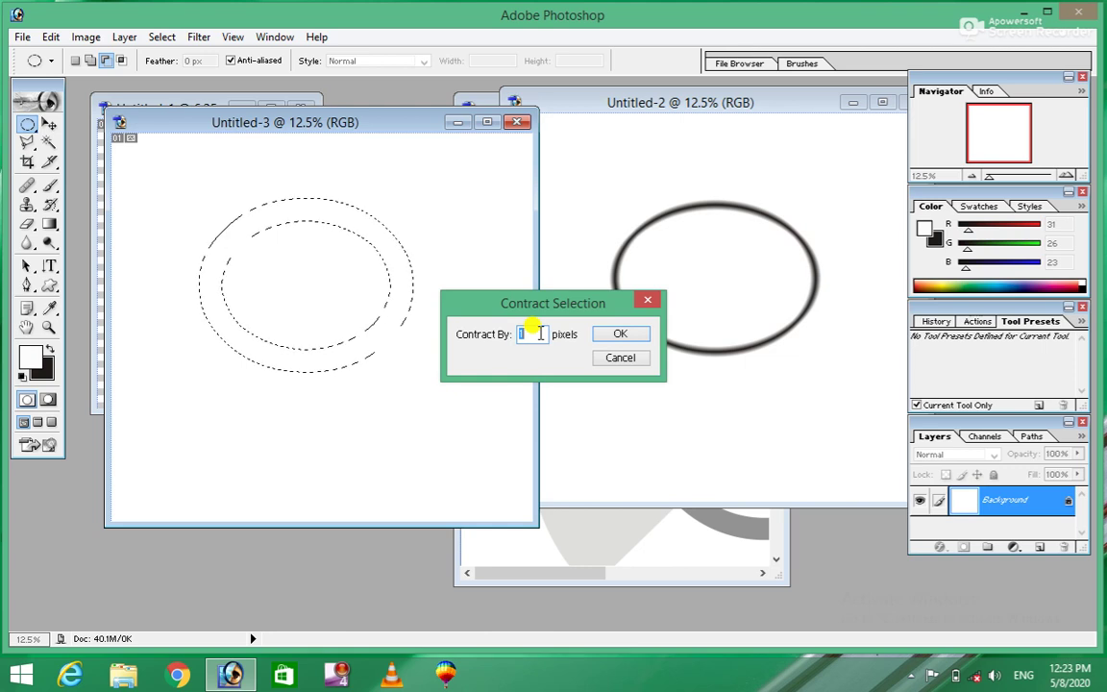
pyautogui.write('20')
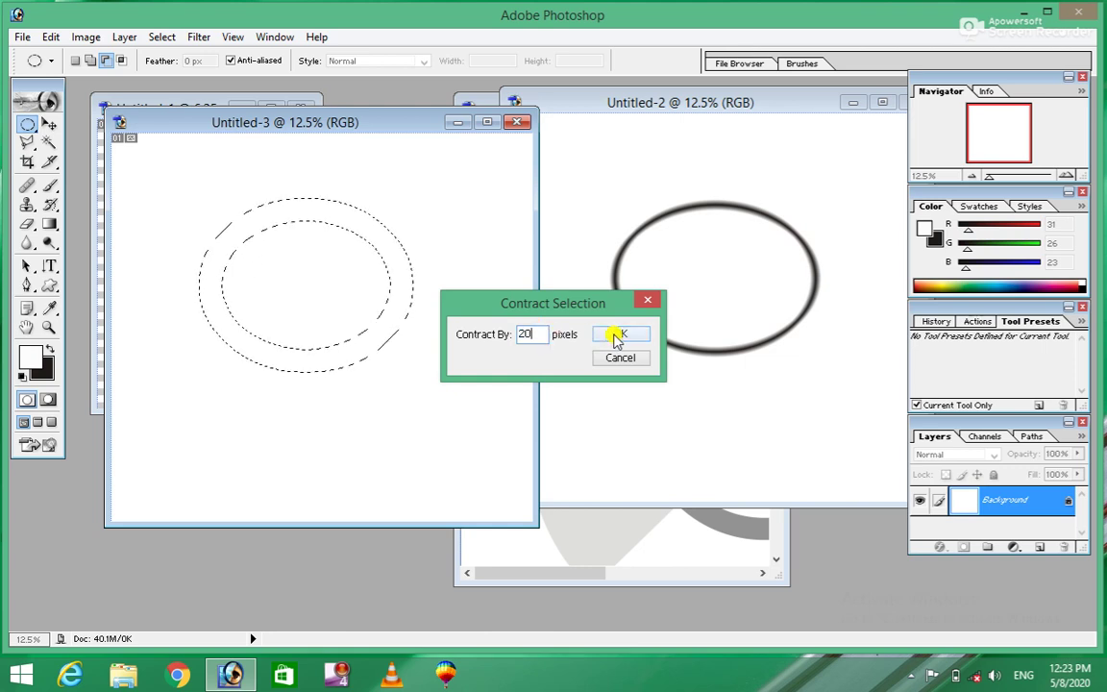
pyautogui.click(616, 335)
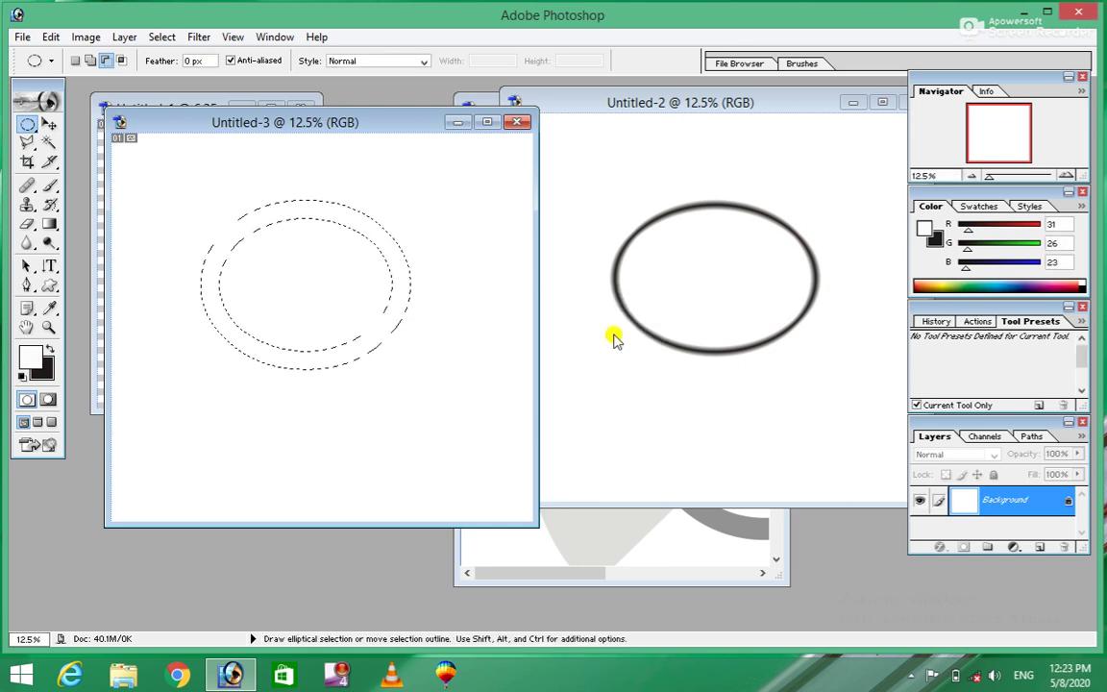
# Browse the Select menu twice, closing it without choosing anything
pyautogui.click(159, 37)
pyautogui.moveTo(189, 182)
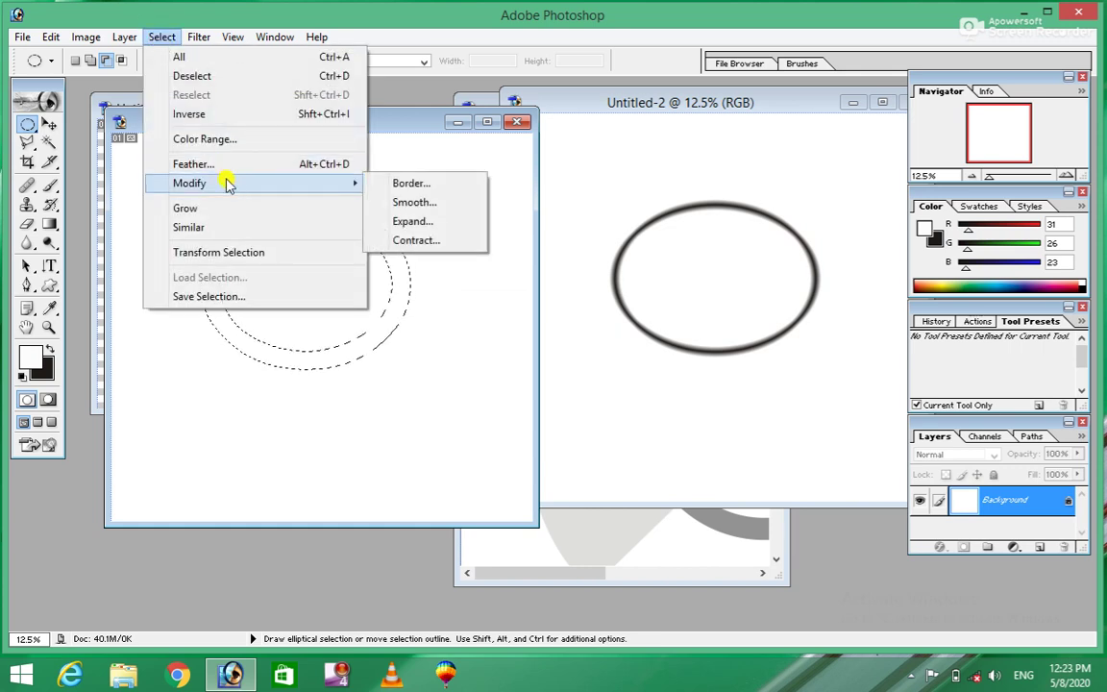
pyautogui.click(495, 306)
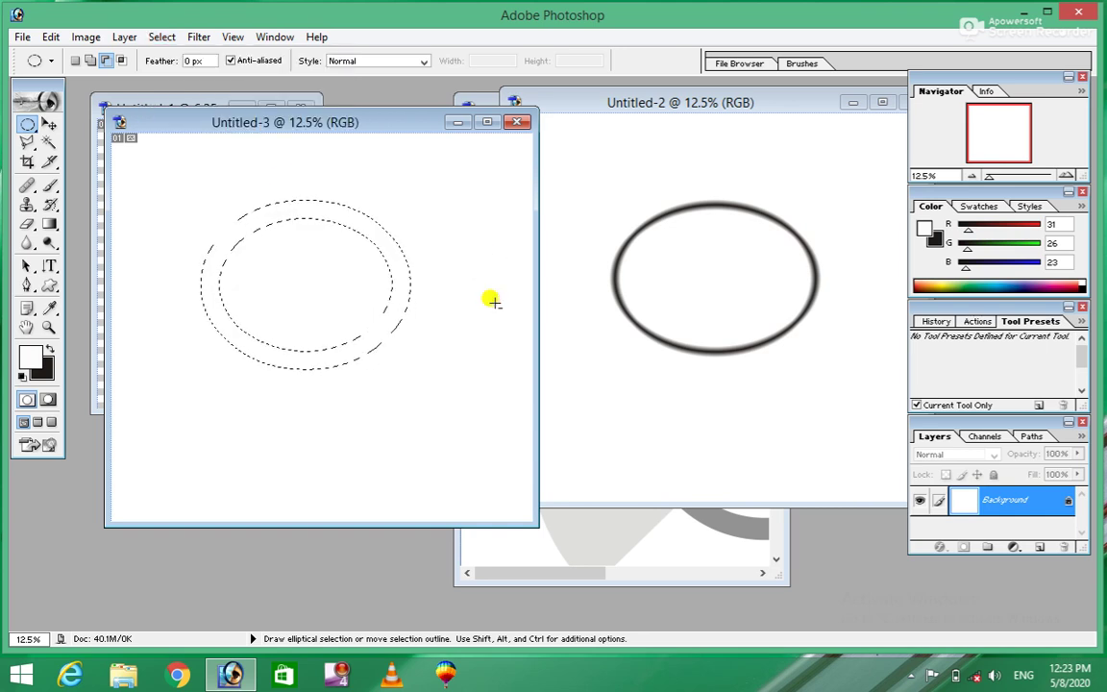
pyautogui.click(161, 36)
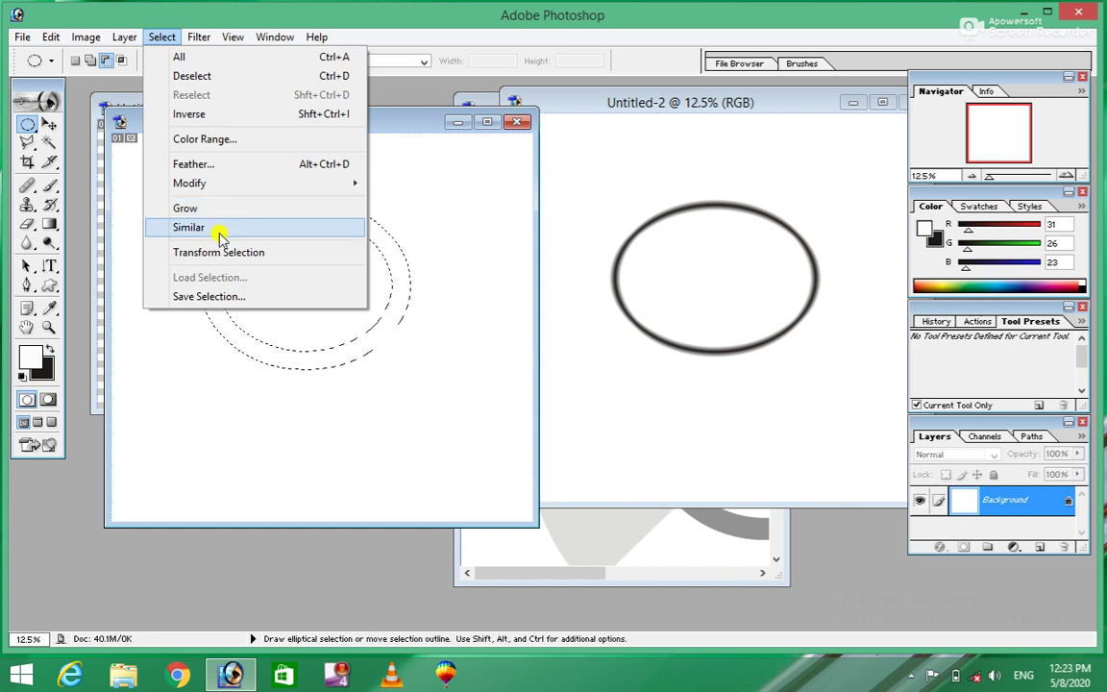
pyautogui.moveTo(189, 182)
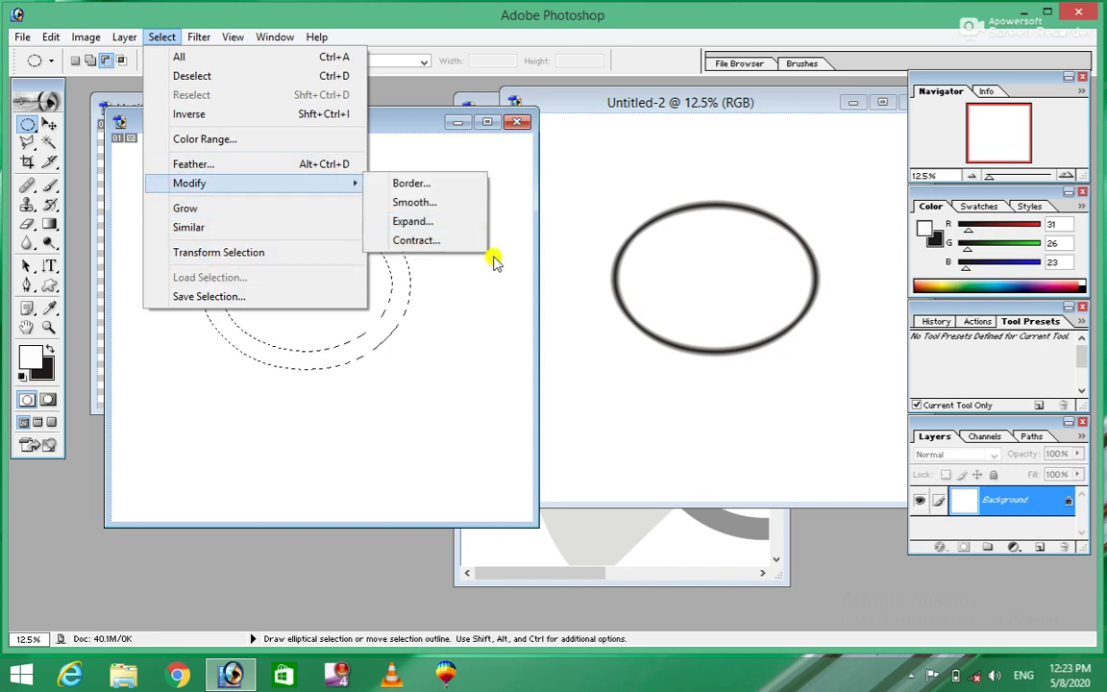
pyautogui.click(496, 261)
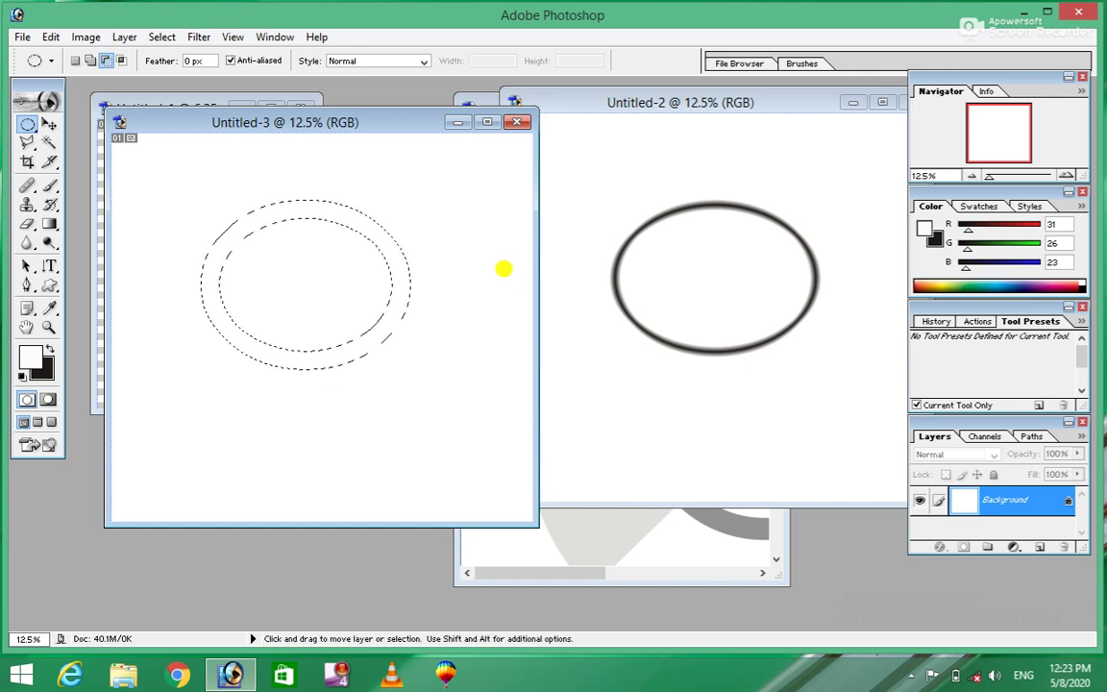